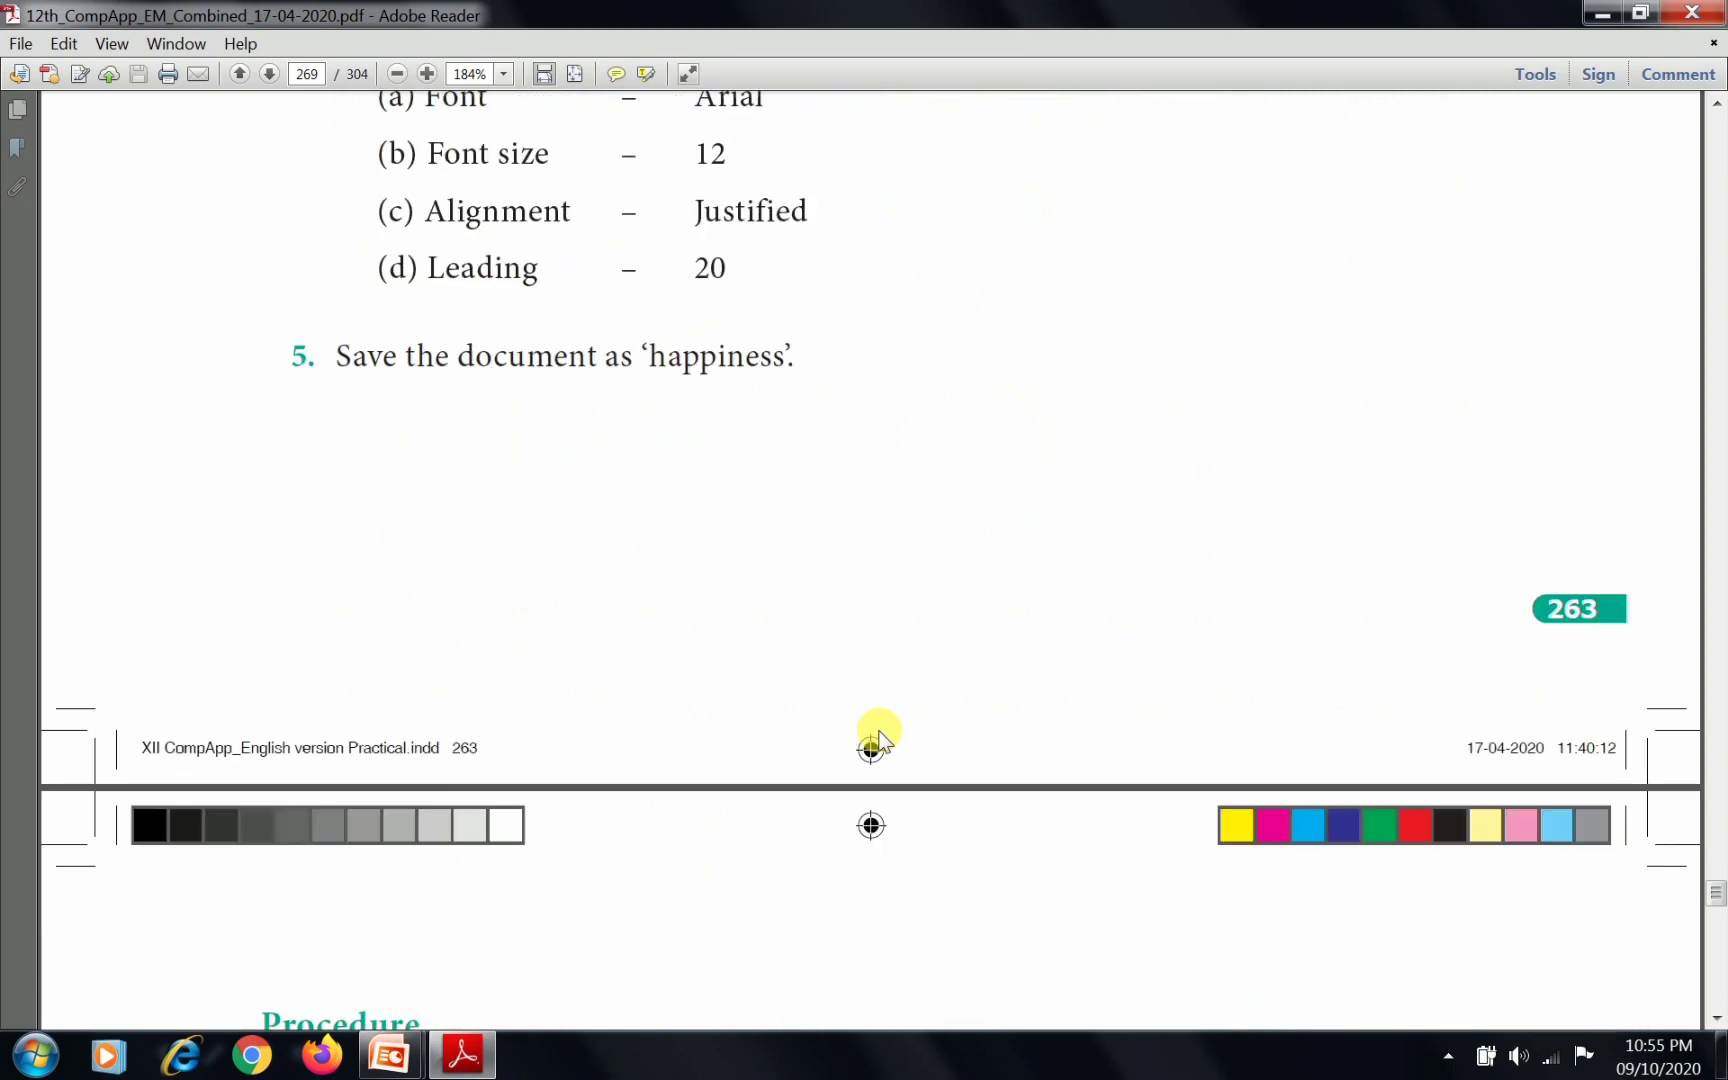
scroll(880, 740, down, 5)
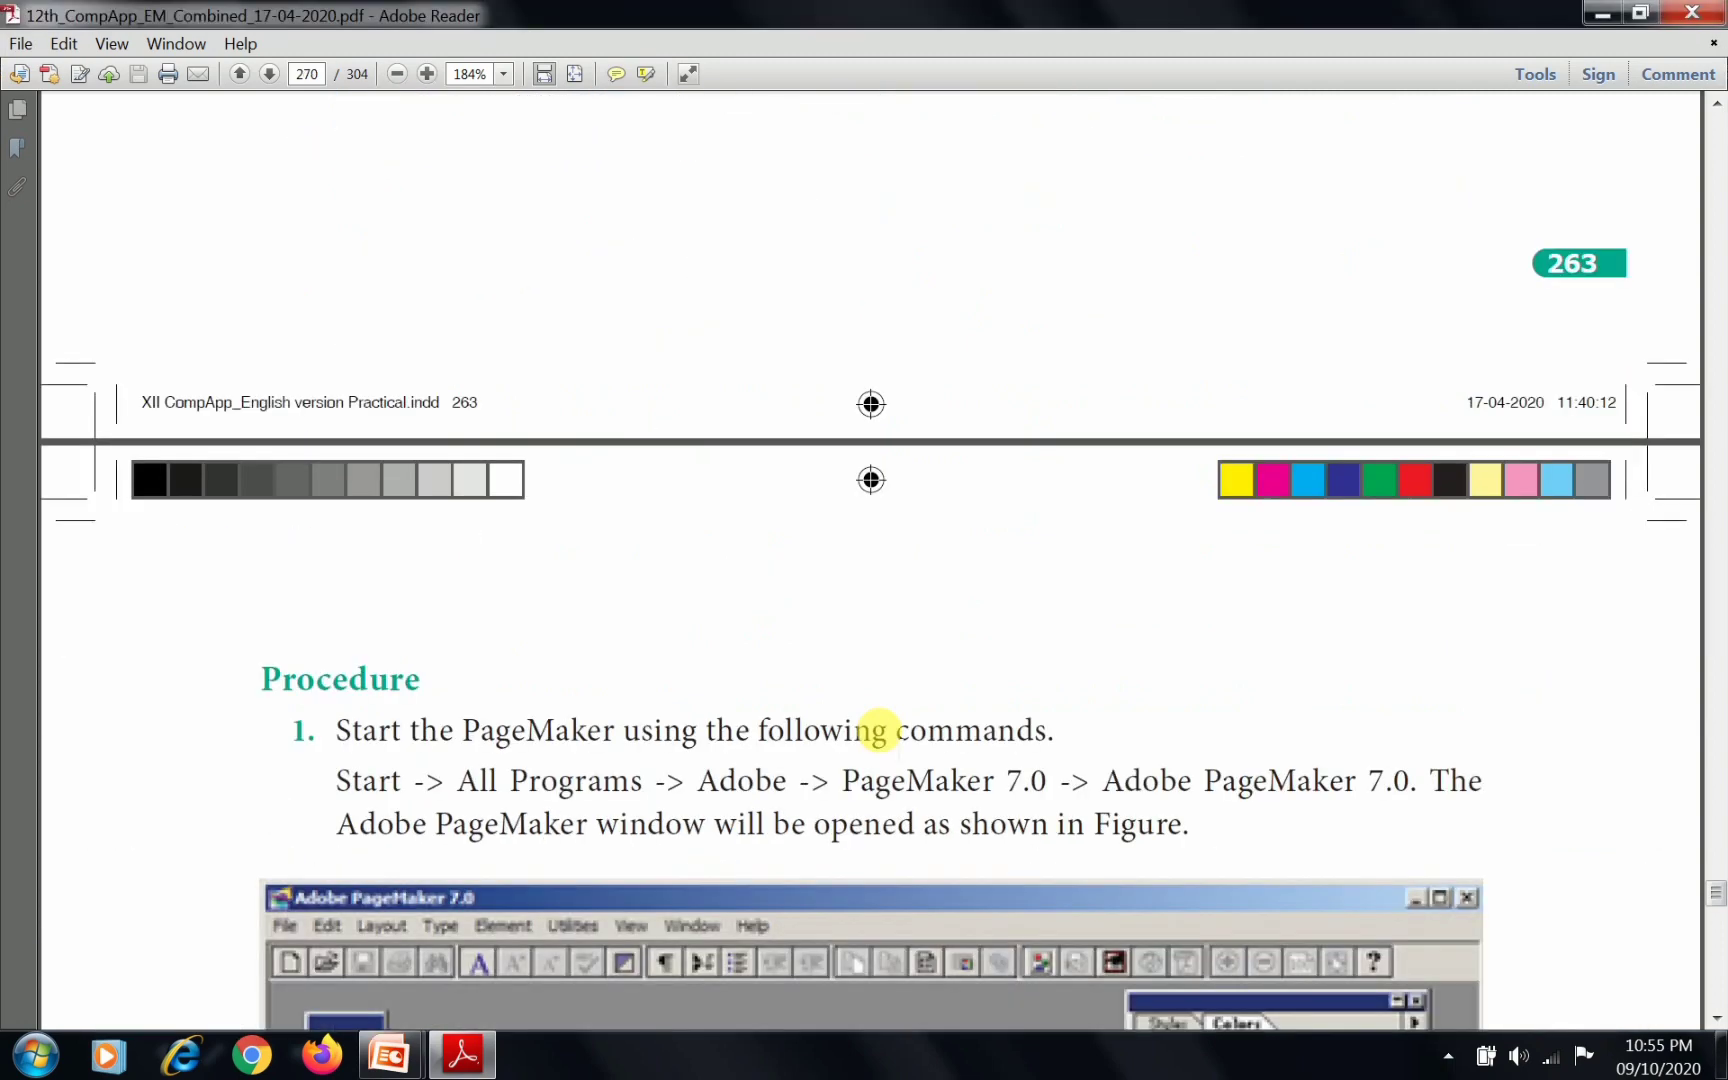
Read the exercise's page setup, text, formatting and save requirements, and the procedure for starting PageMaker
scroll(878, 728, up, 10)
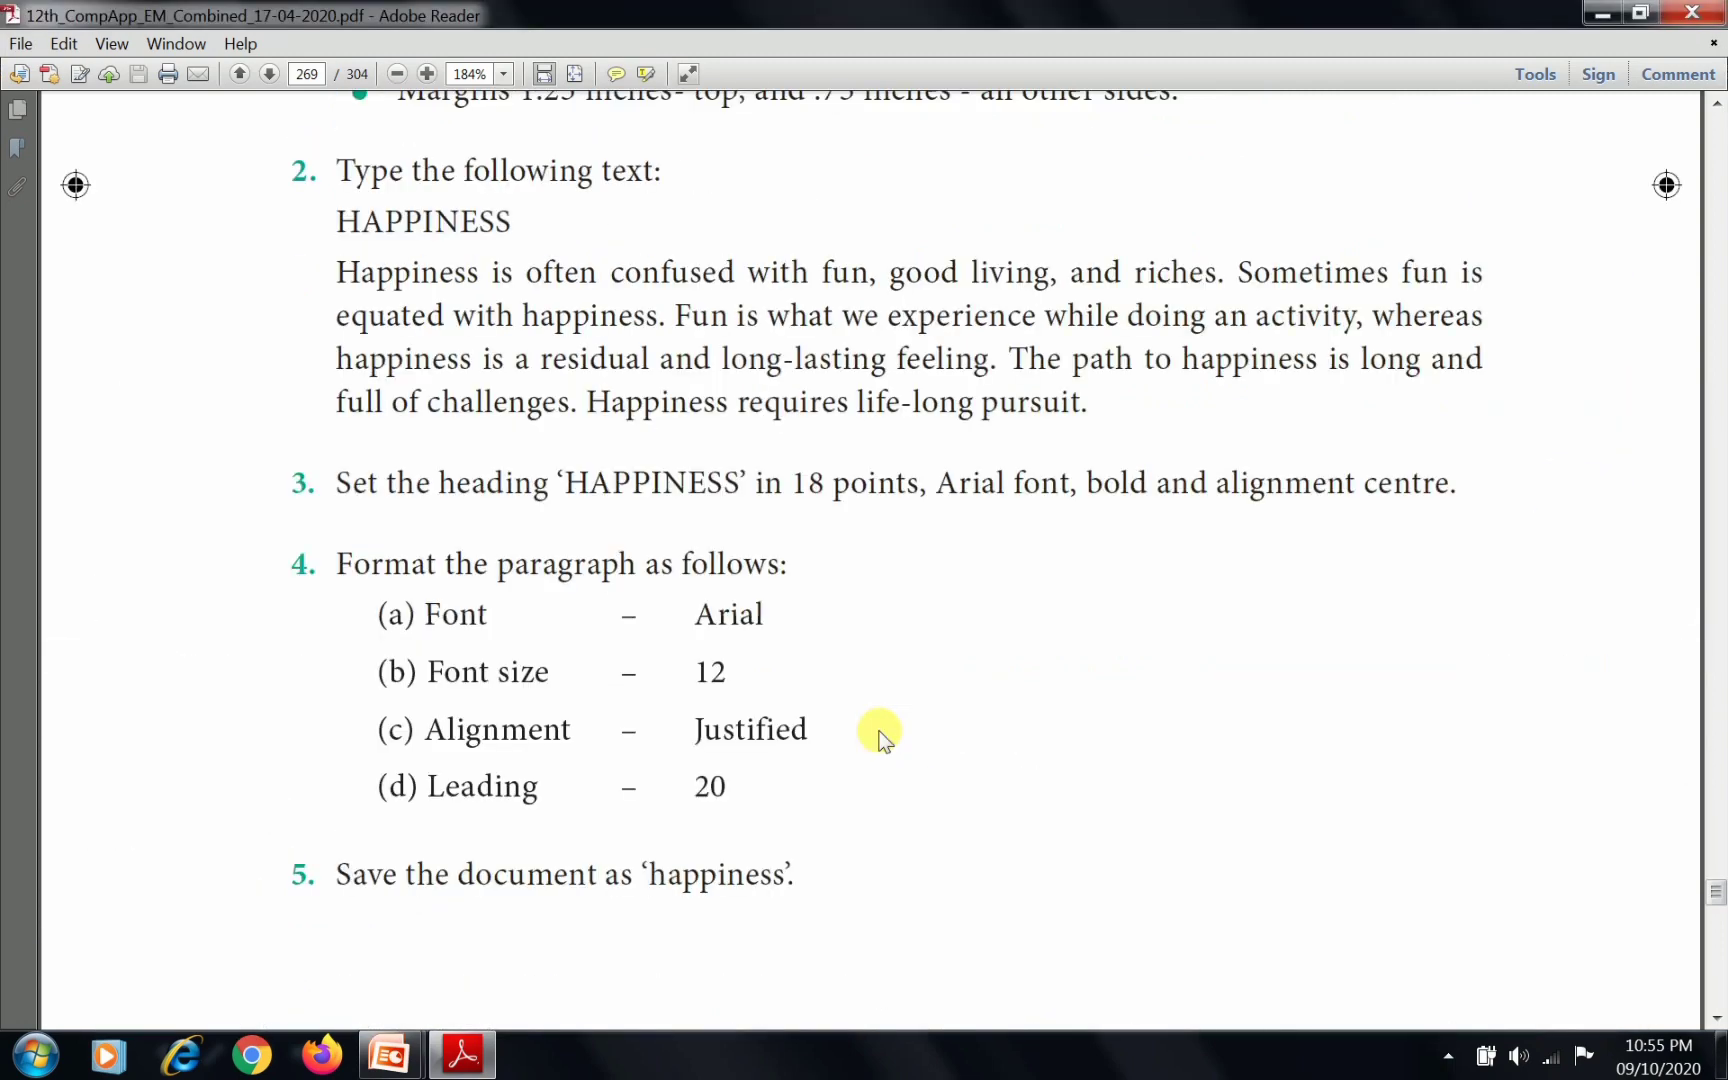
scroll(879, 730, up, 6)
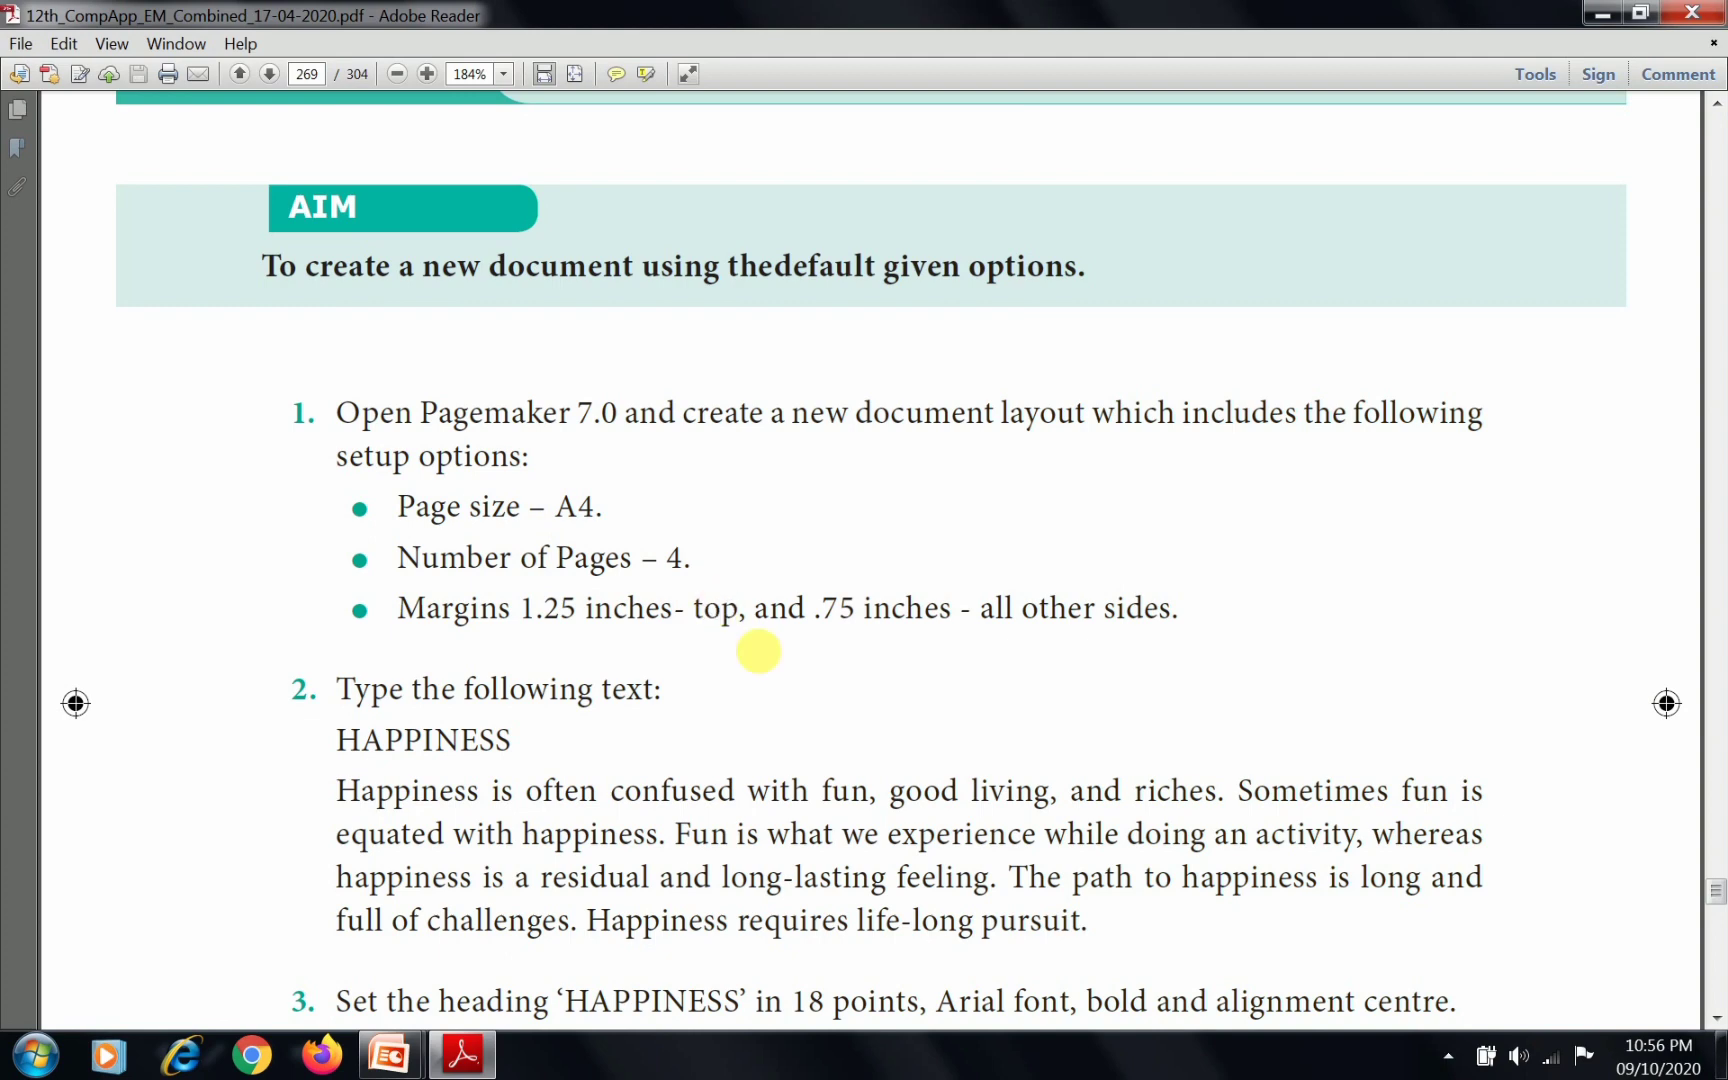
scroll(763, 660, down, 4)
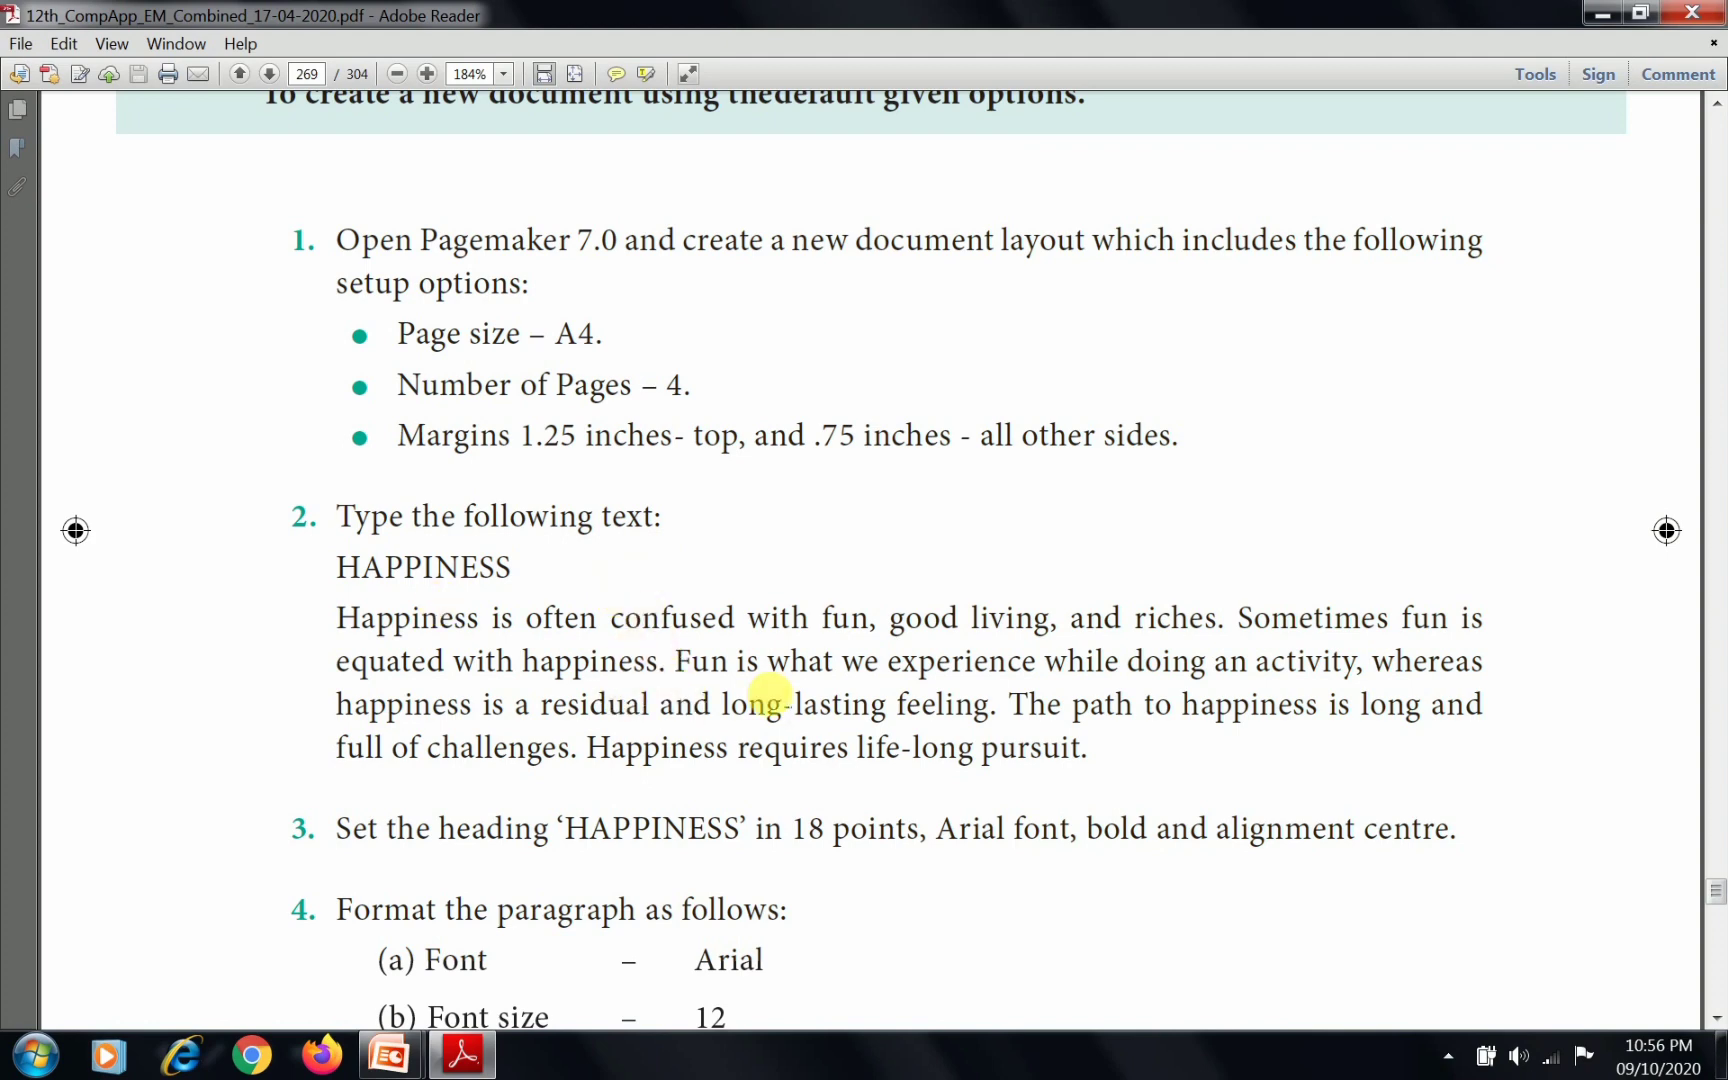
scroll(770, 692, down, 3)
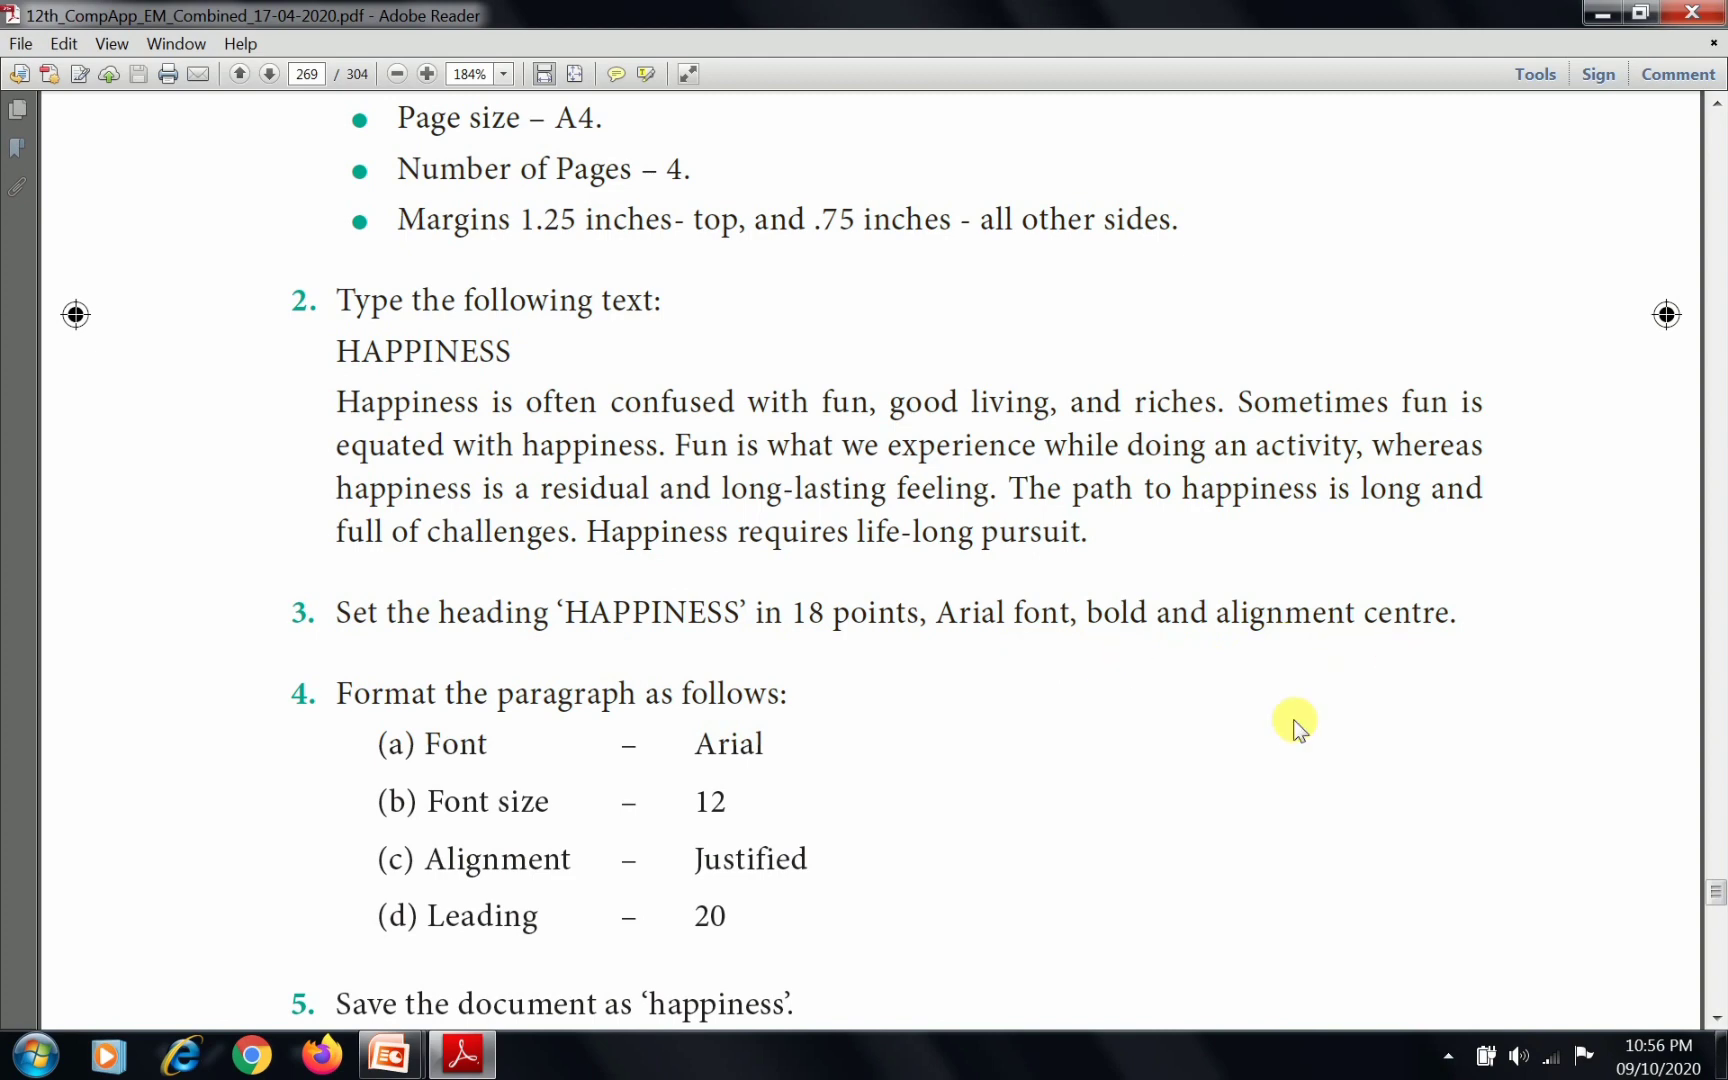
scroll(782, 755, down, 3)
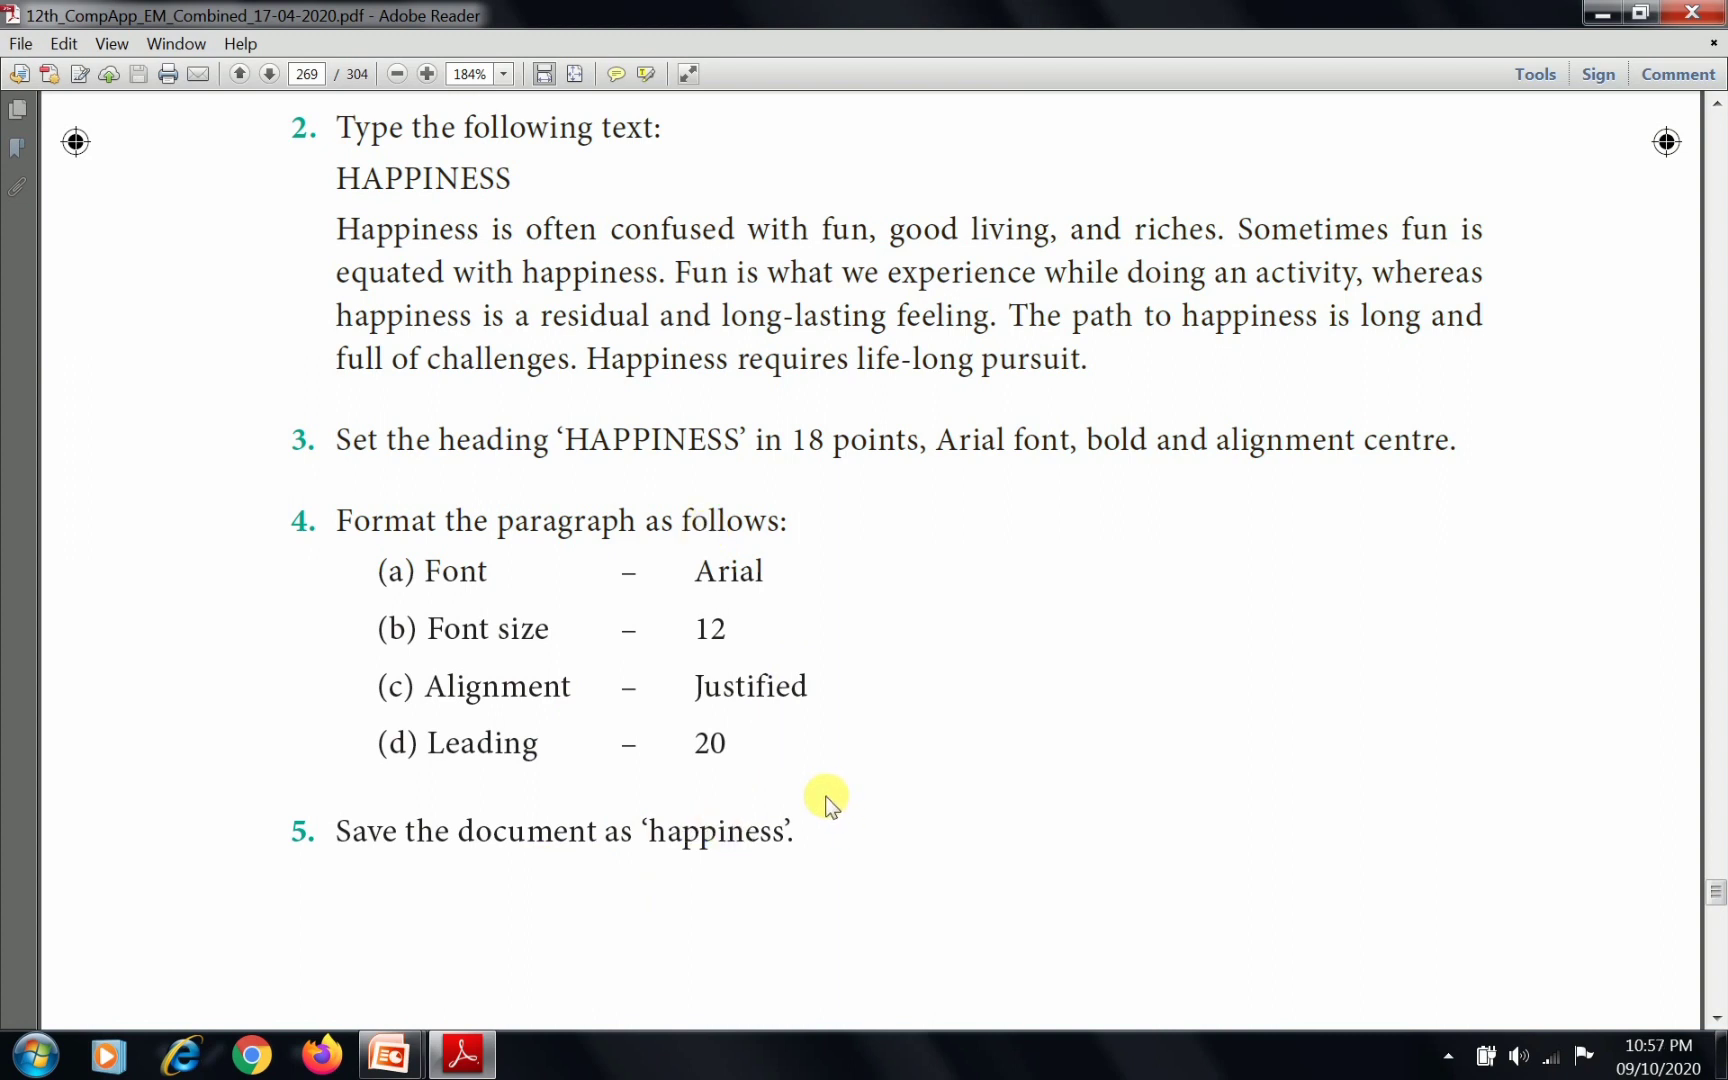
scroll(833, 790, down, 10)
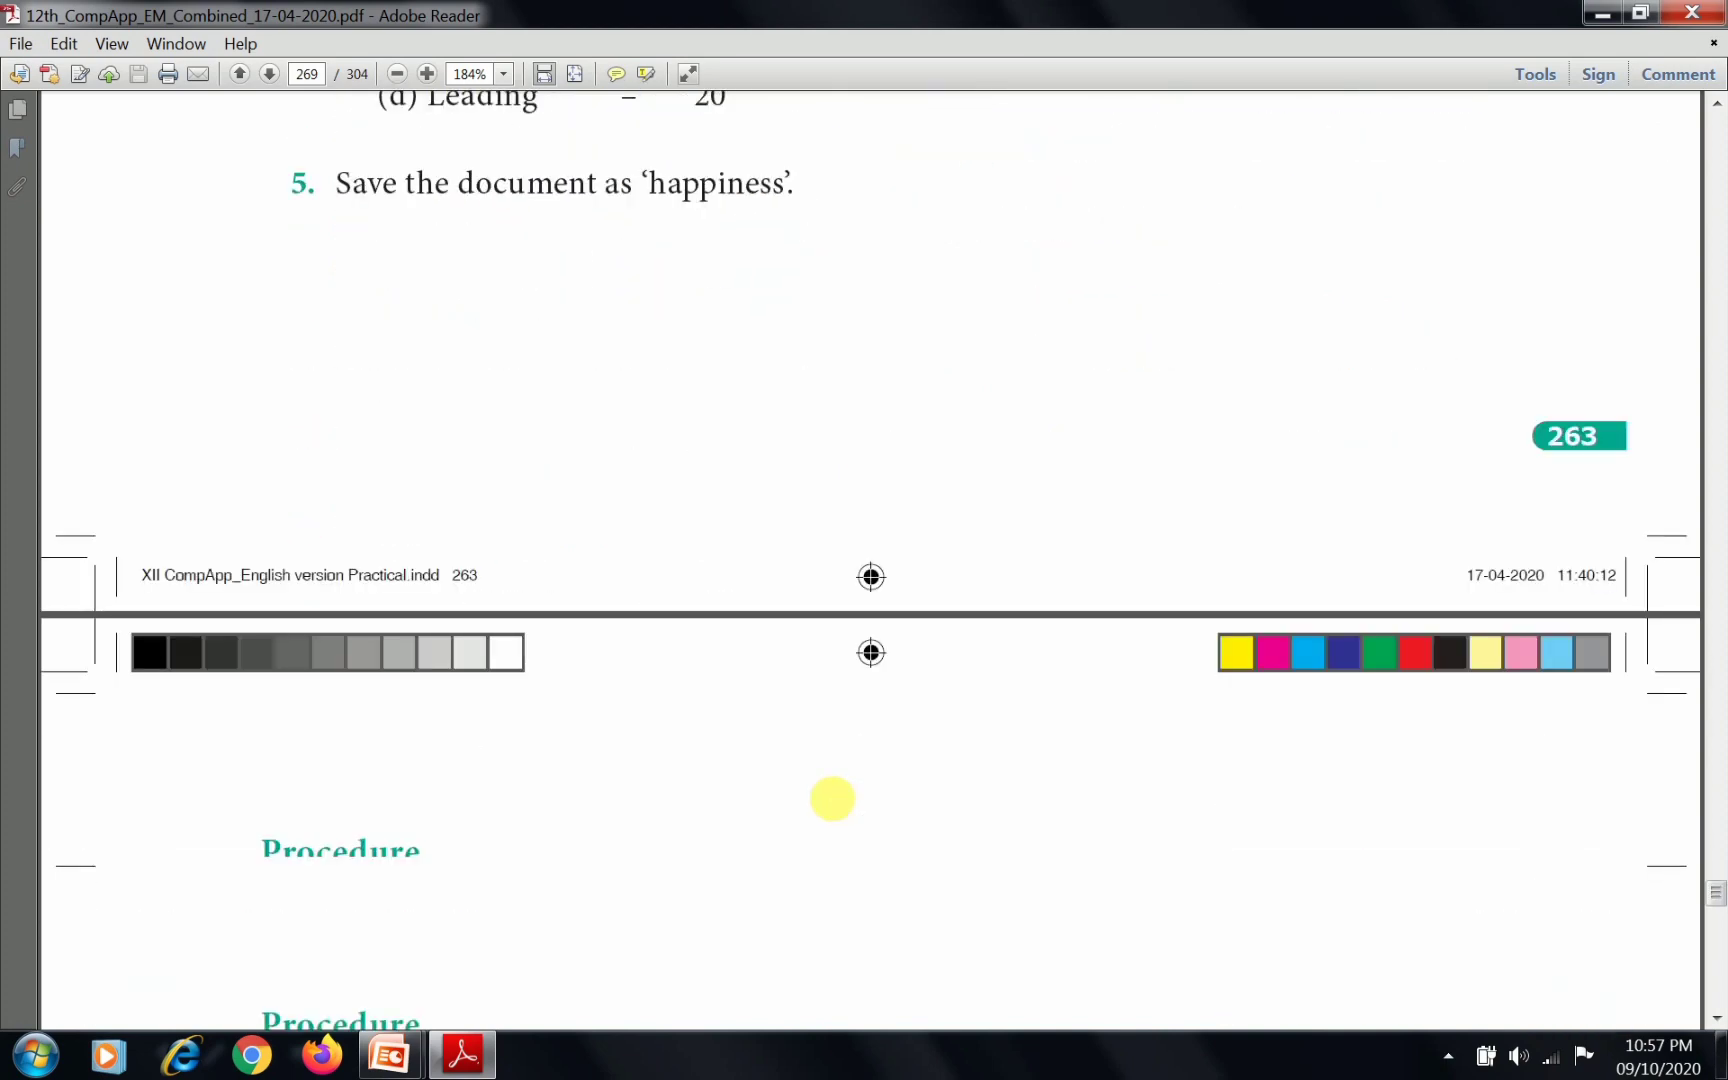
scroll(832, 799, down, 10)
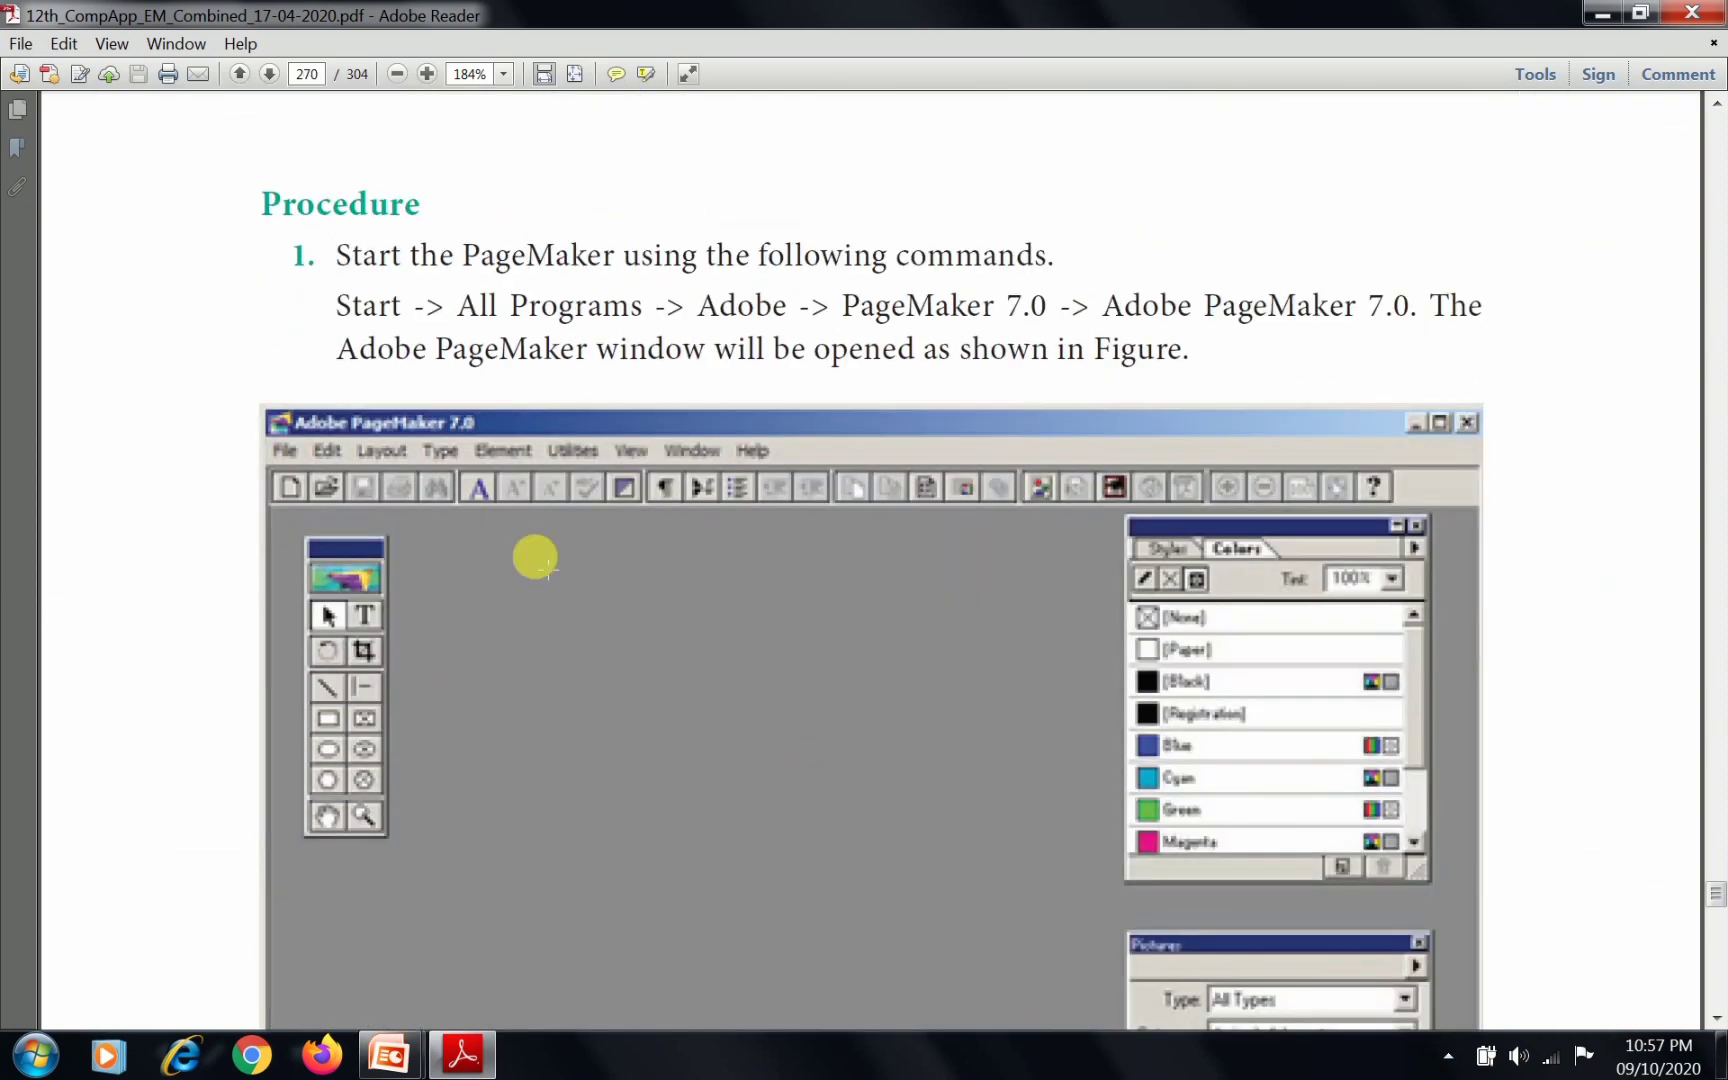
scroll(779, 687, down, 1)
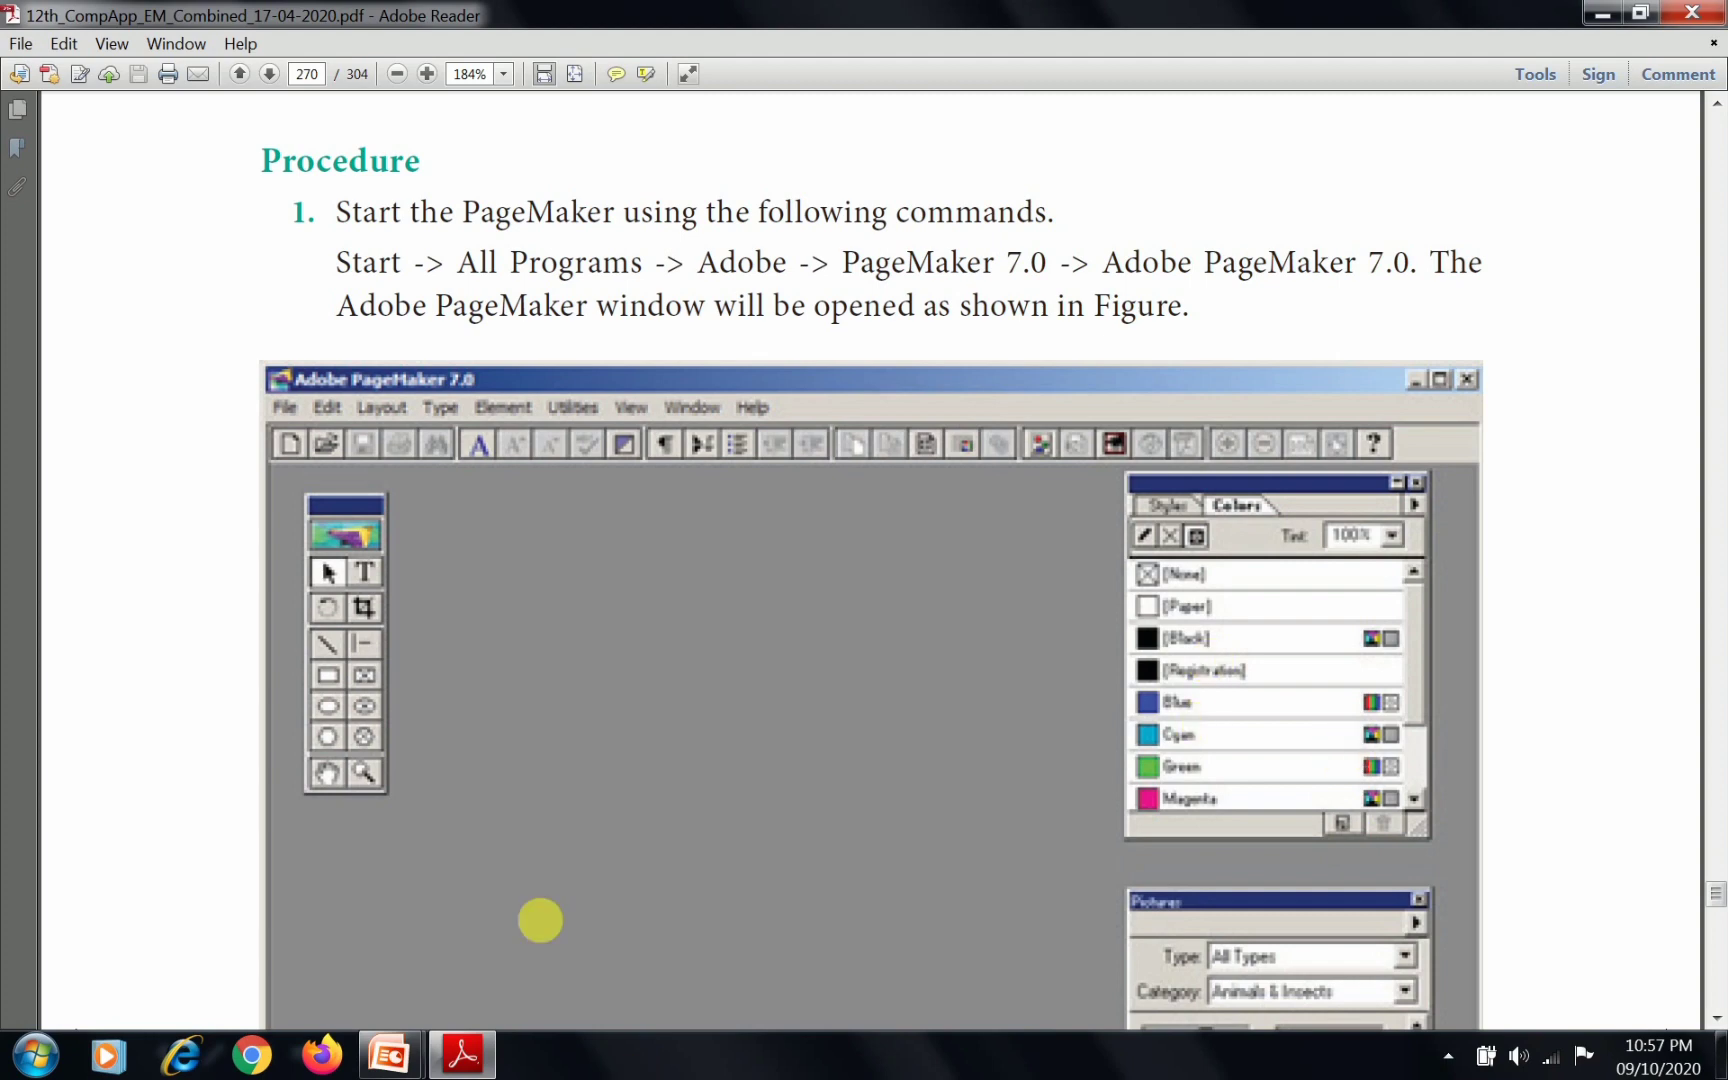
Launch Adobe PageMaker 7.0 from the installed programs and dismiss the registration dialog and the template chooser
click(38, 1068)
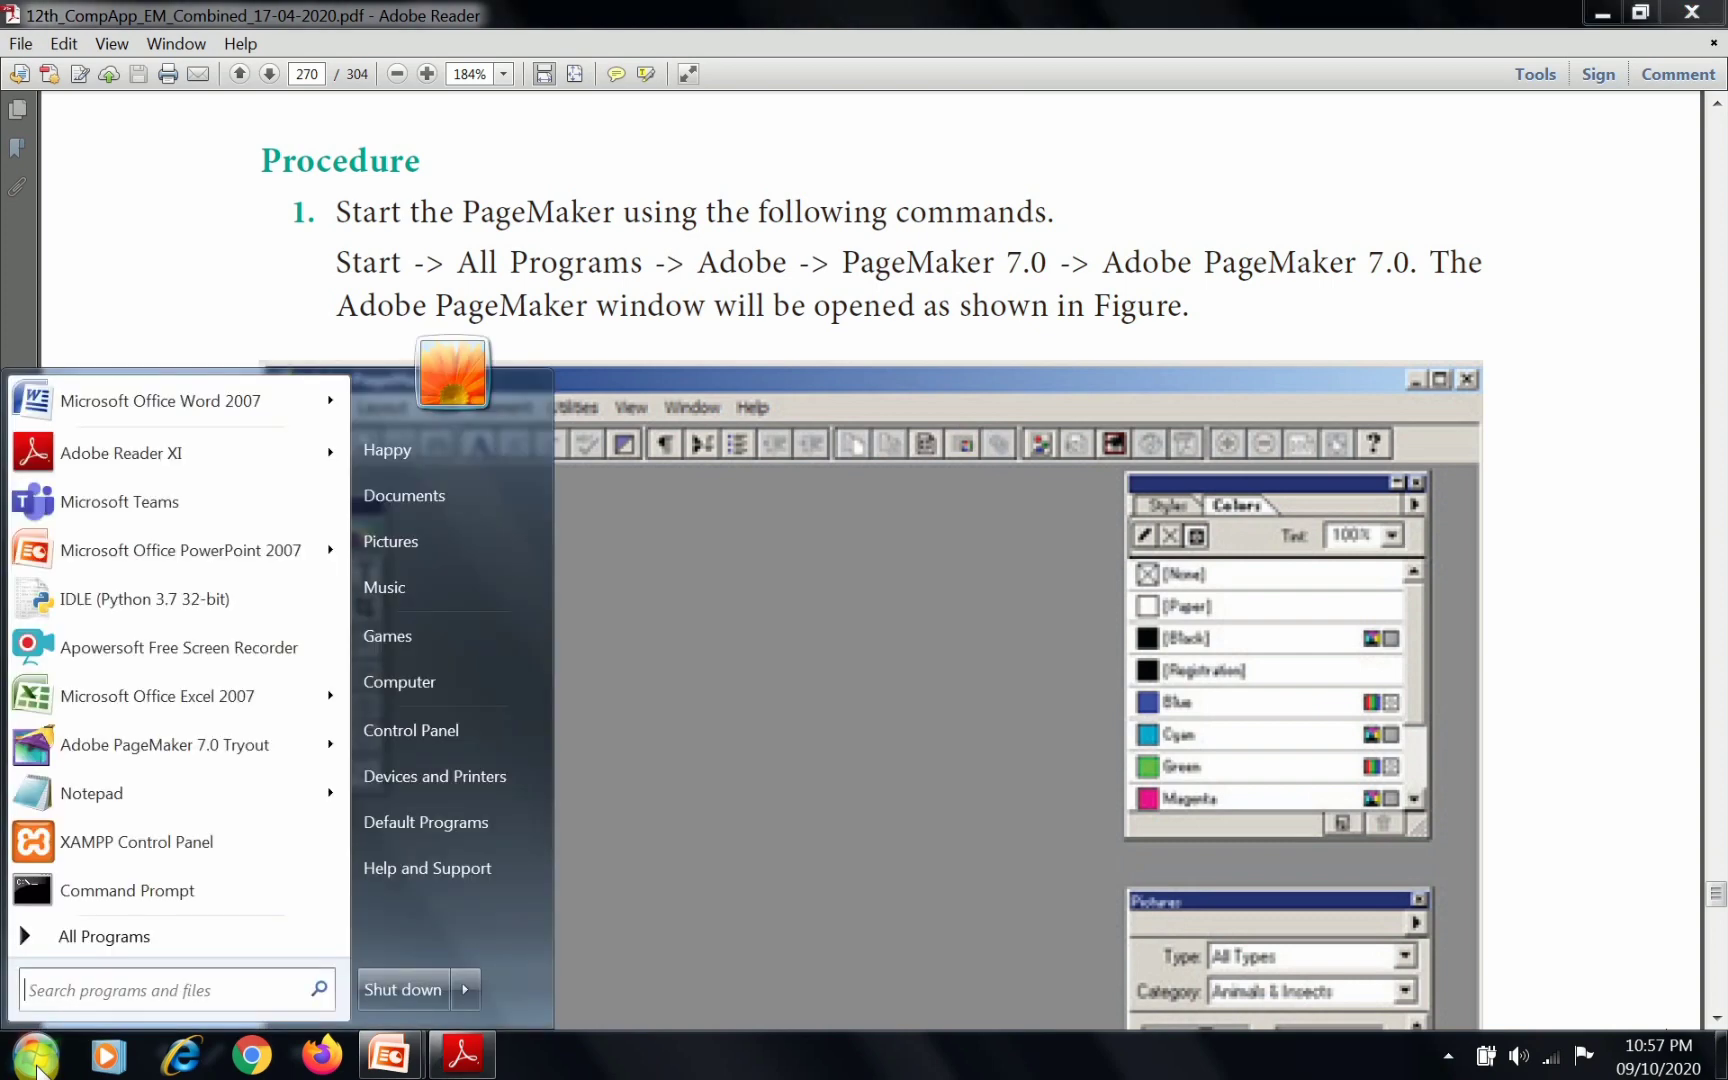
click(99, 942)
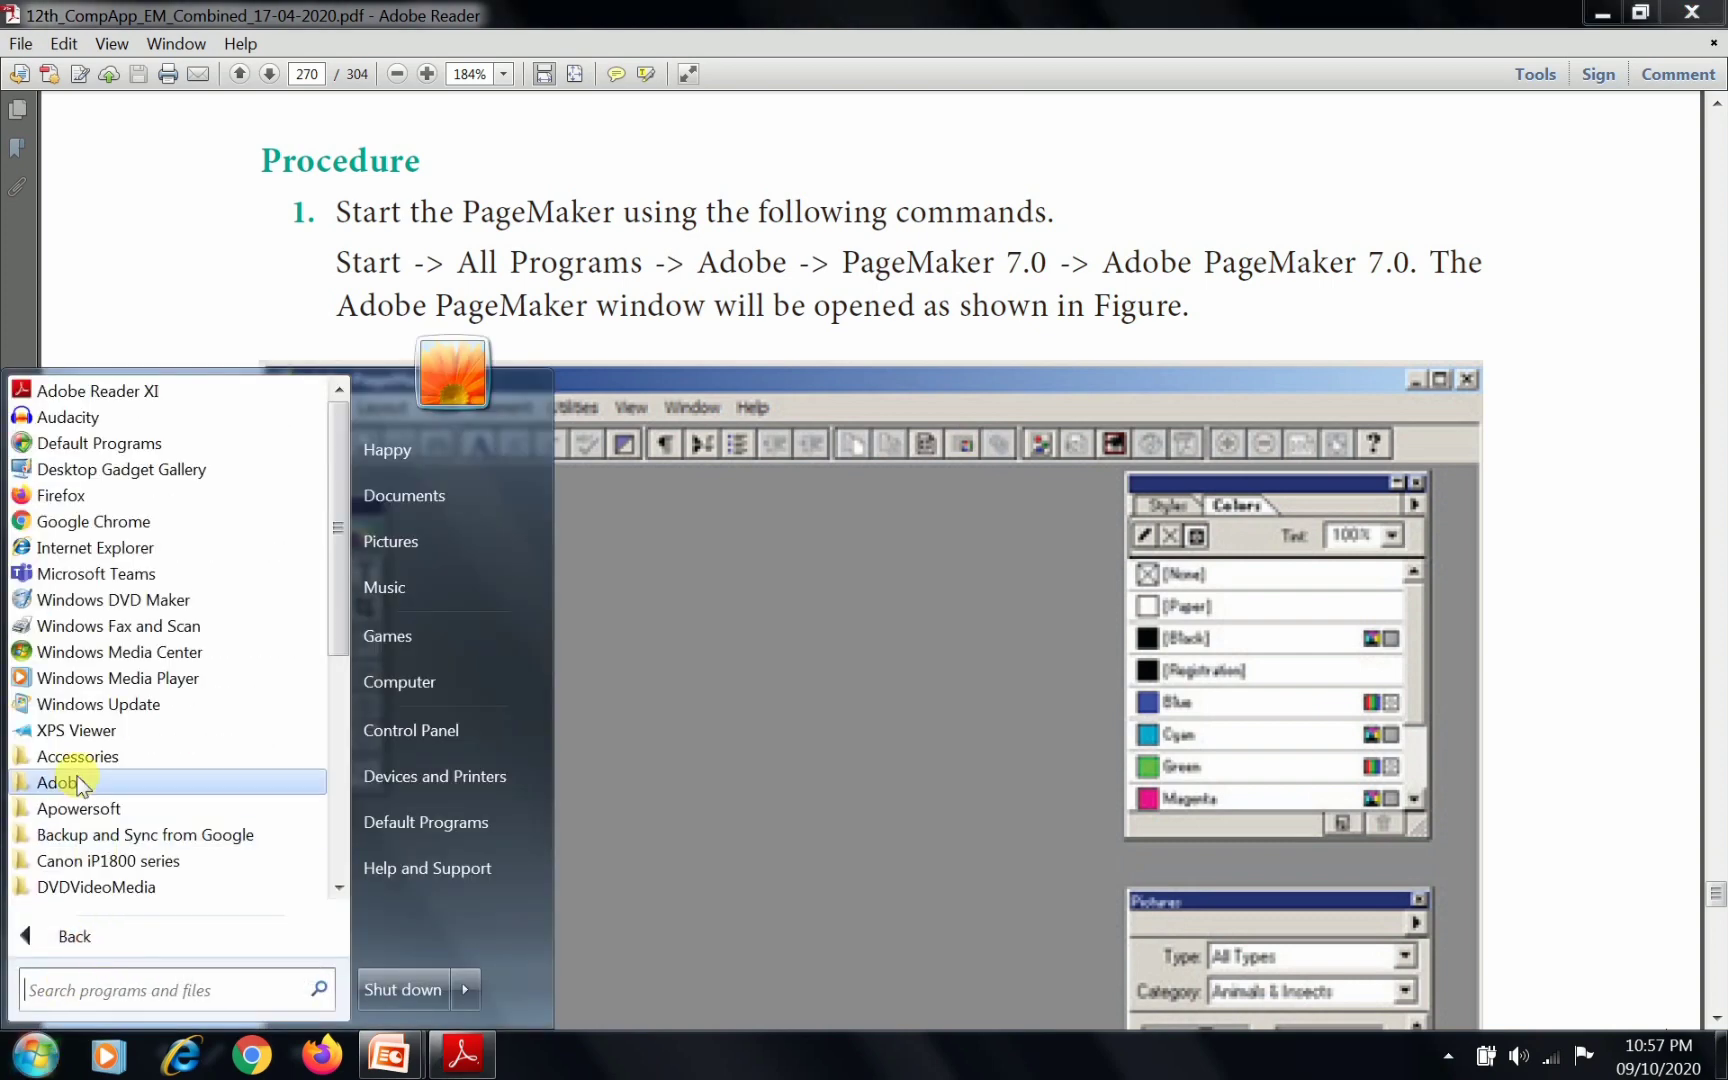
click(78, 783)
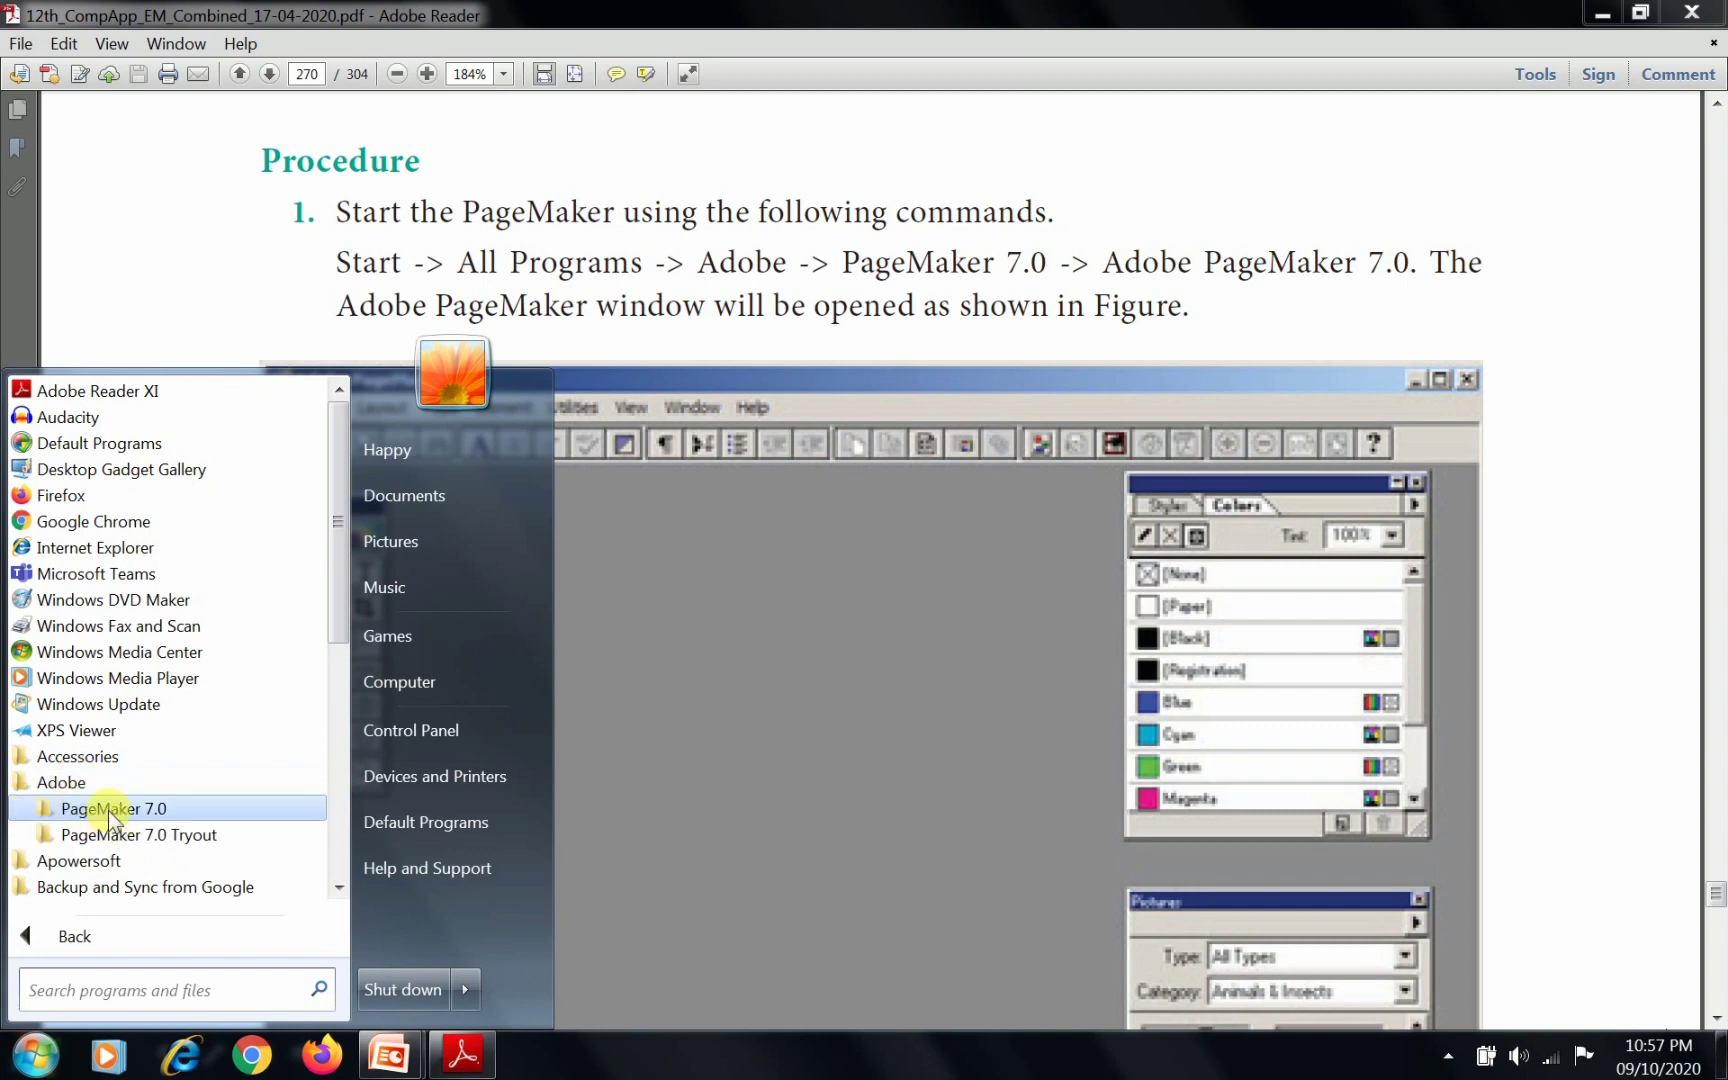
click(107, 808)
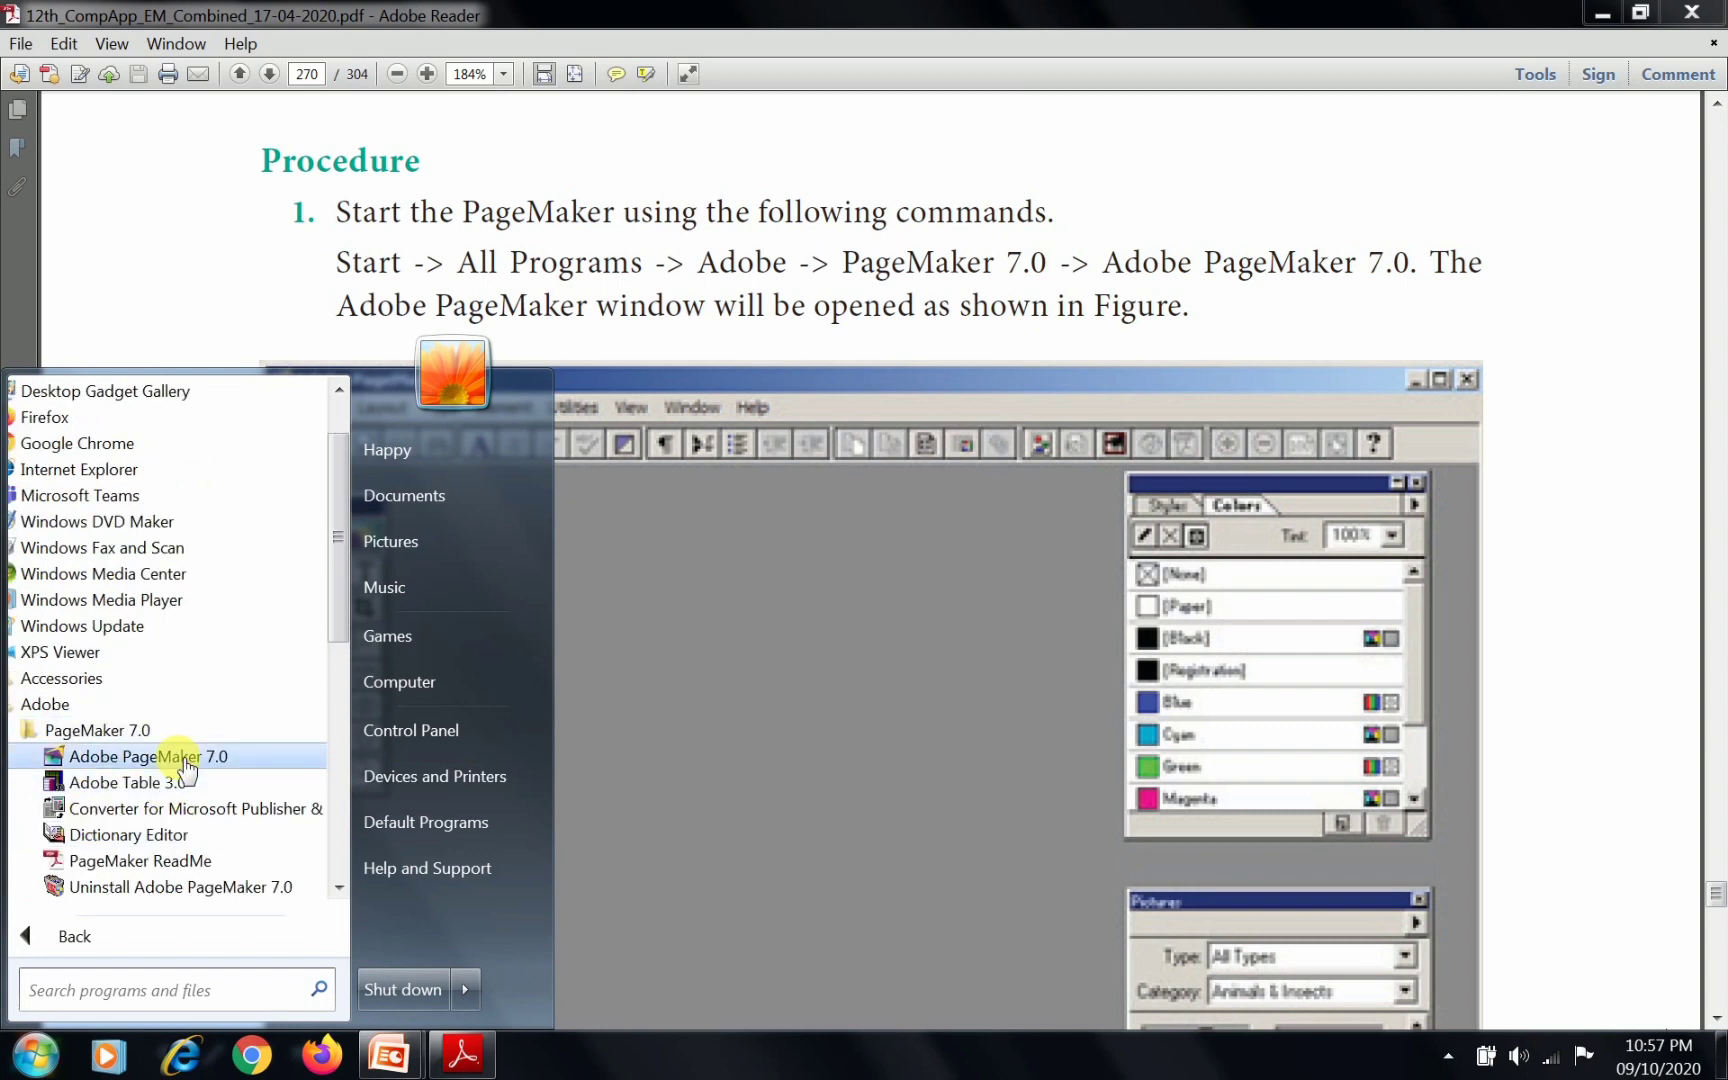
click(185, 766)
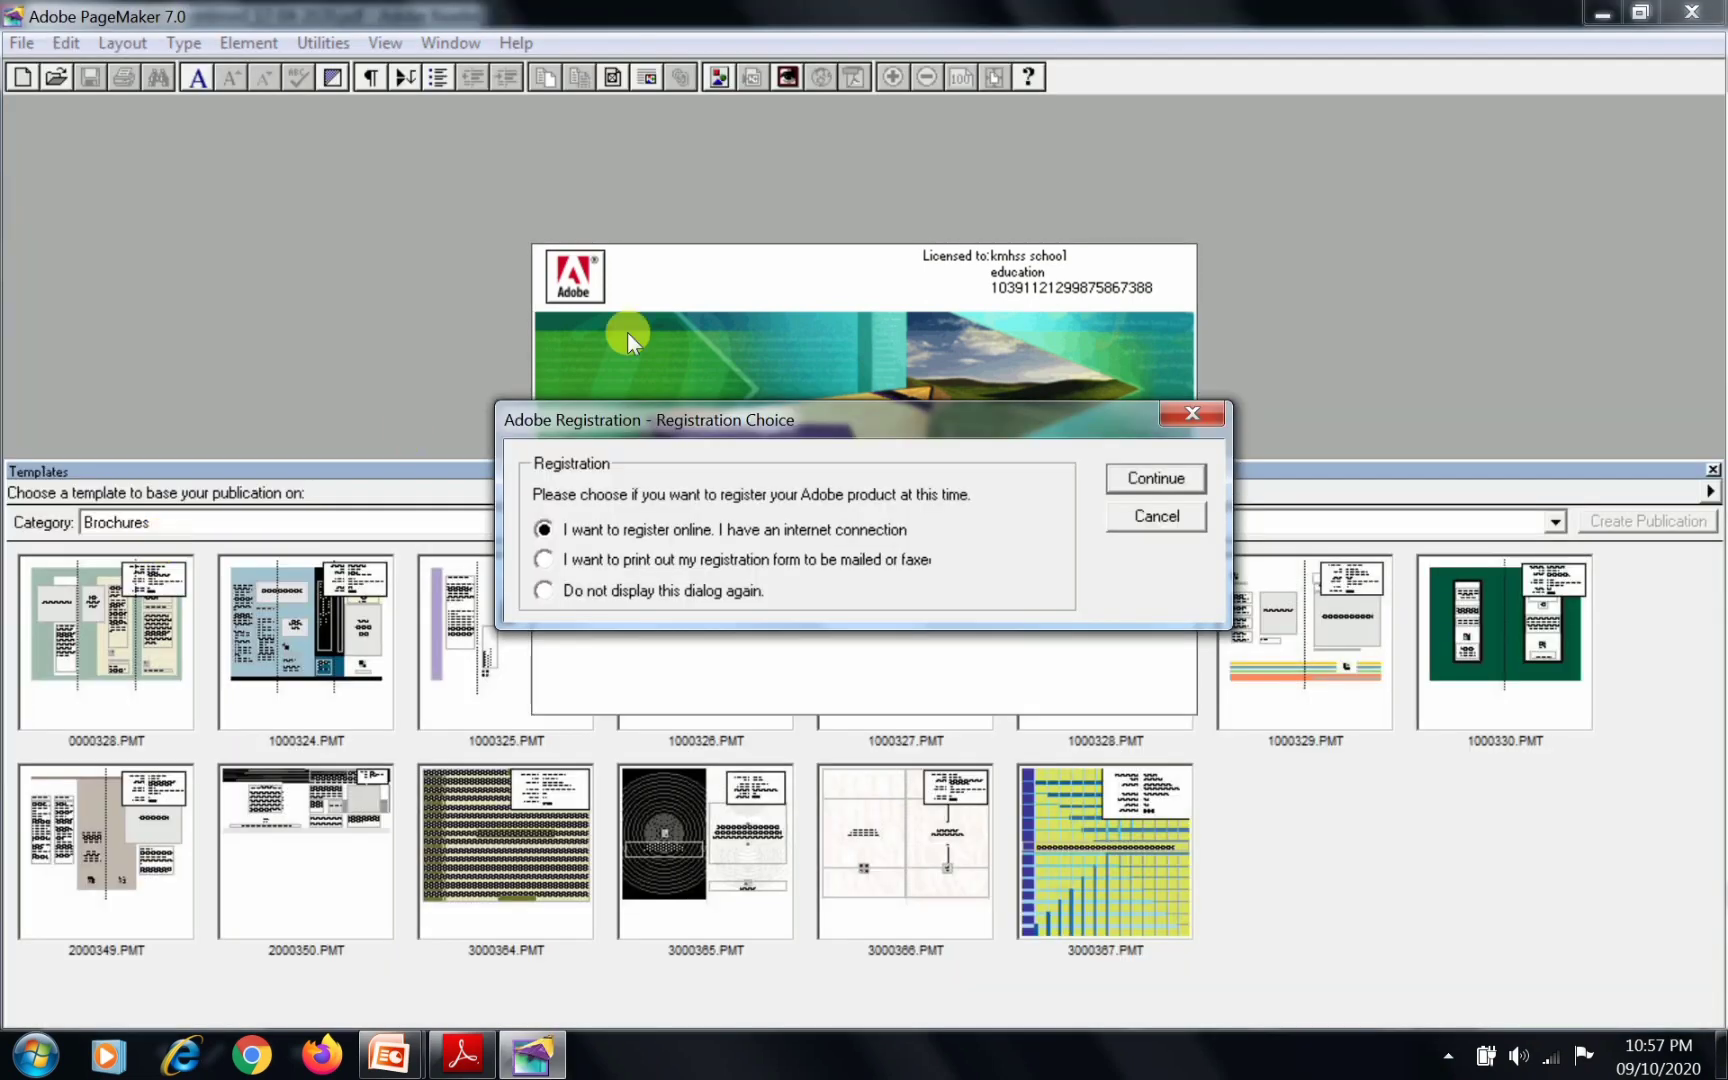
key(Escape)
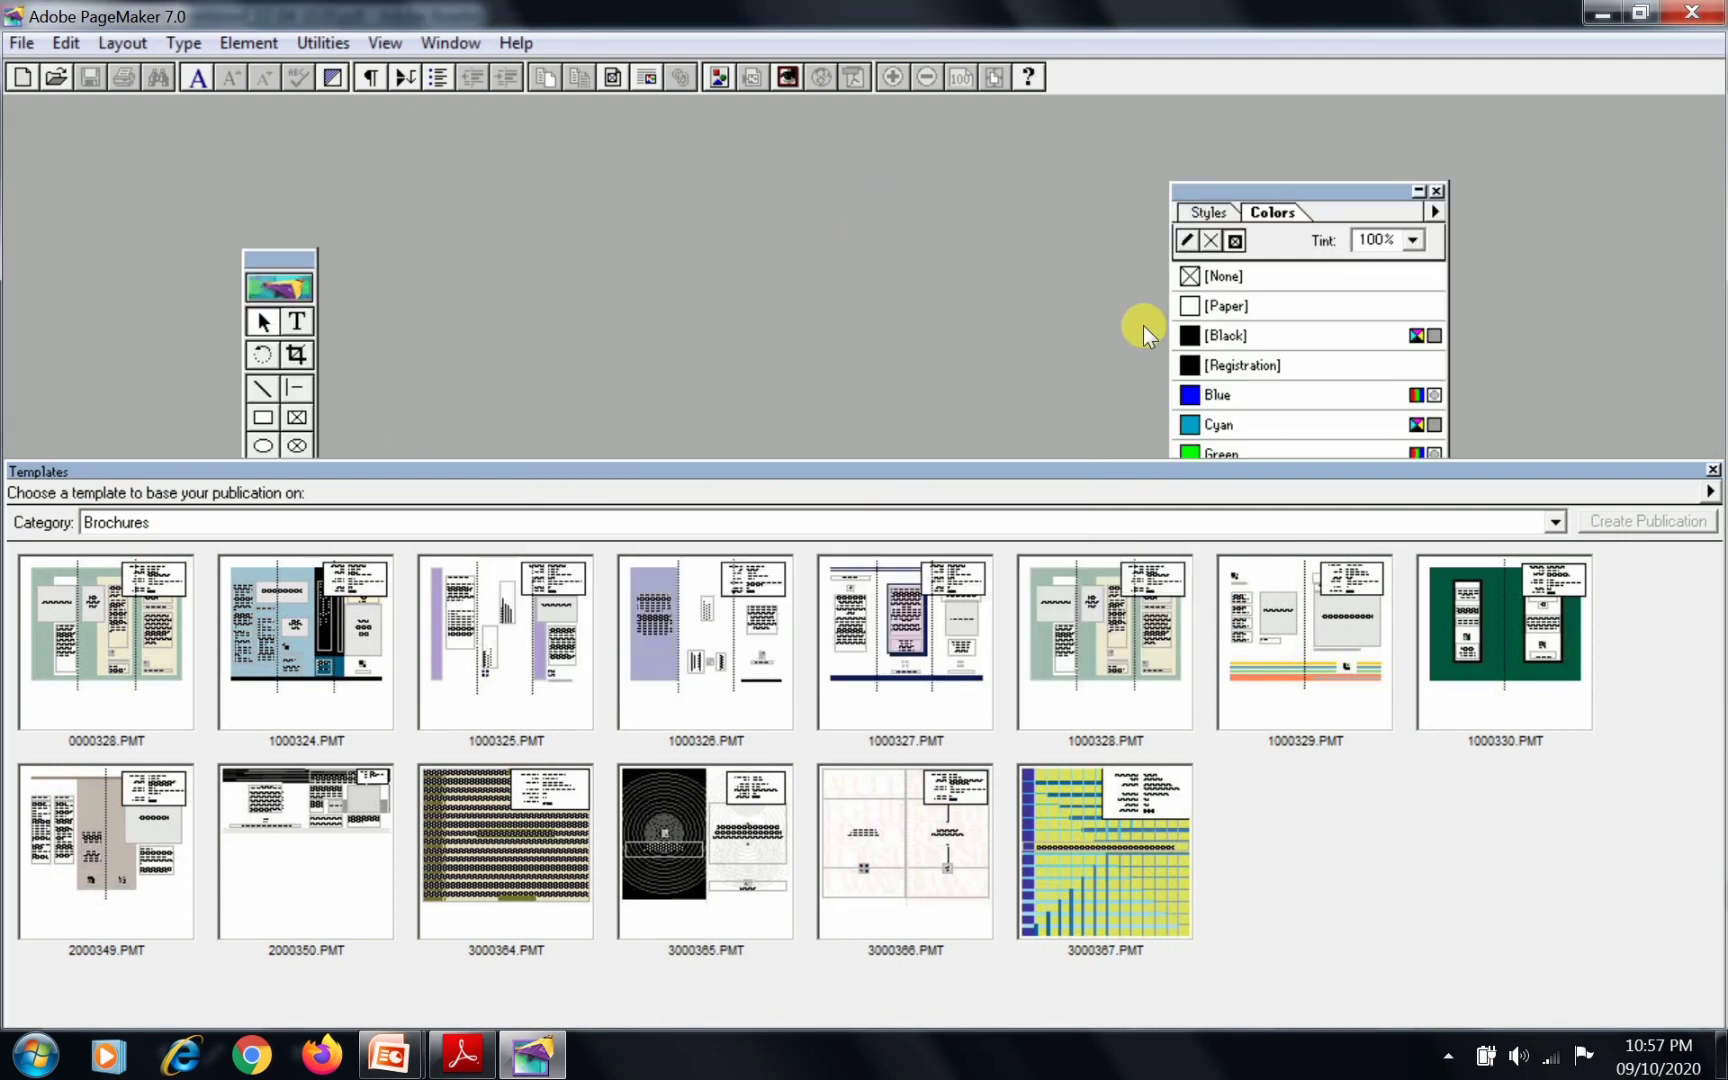
key(Escape)
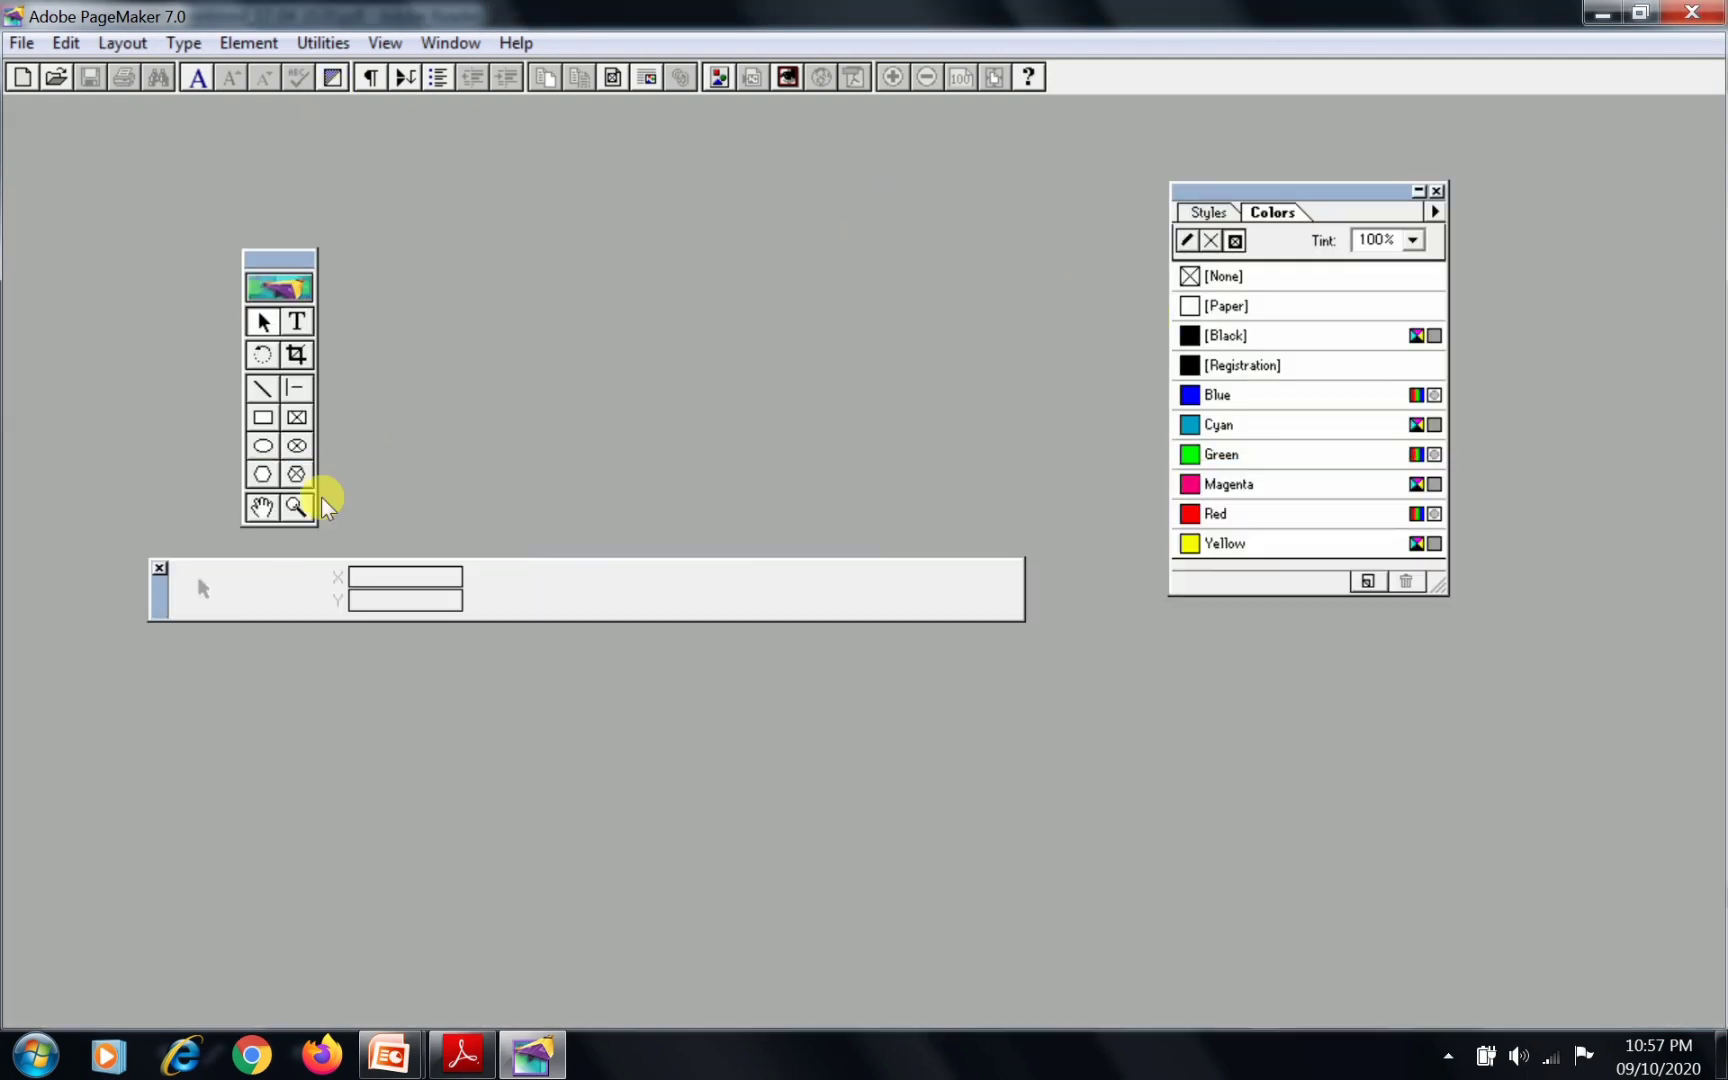
Switch to the manual in Adobe Reader and read procedure step 2 on opening Document Setup, highlighting its "Ctrl + N" text
click(462, 1054)
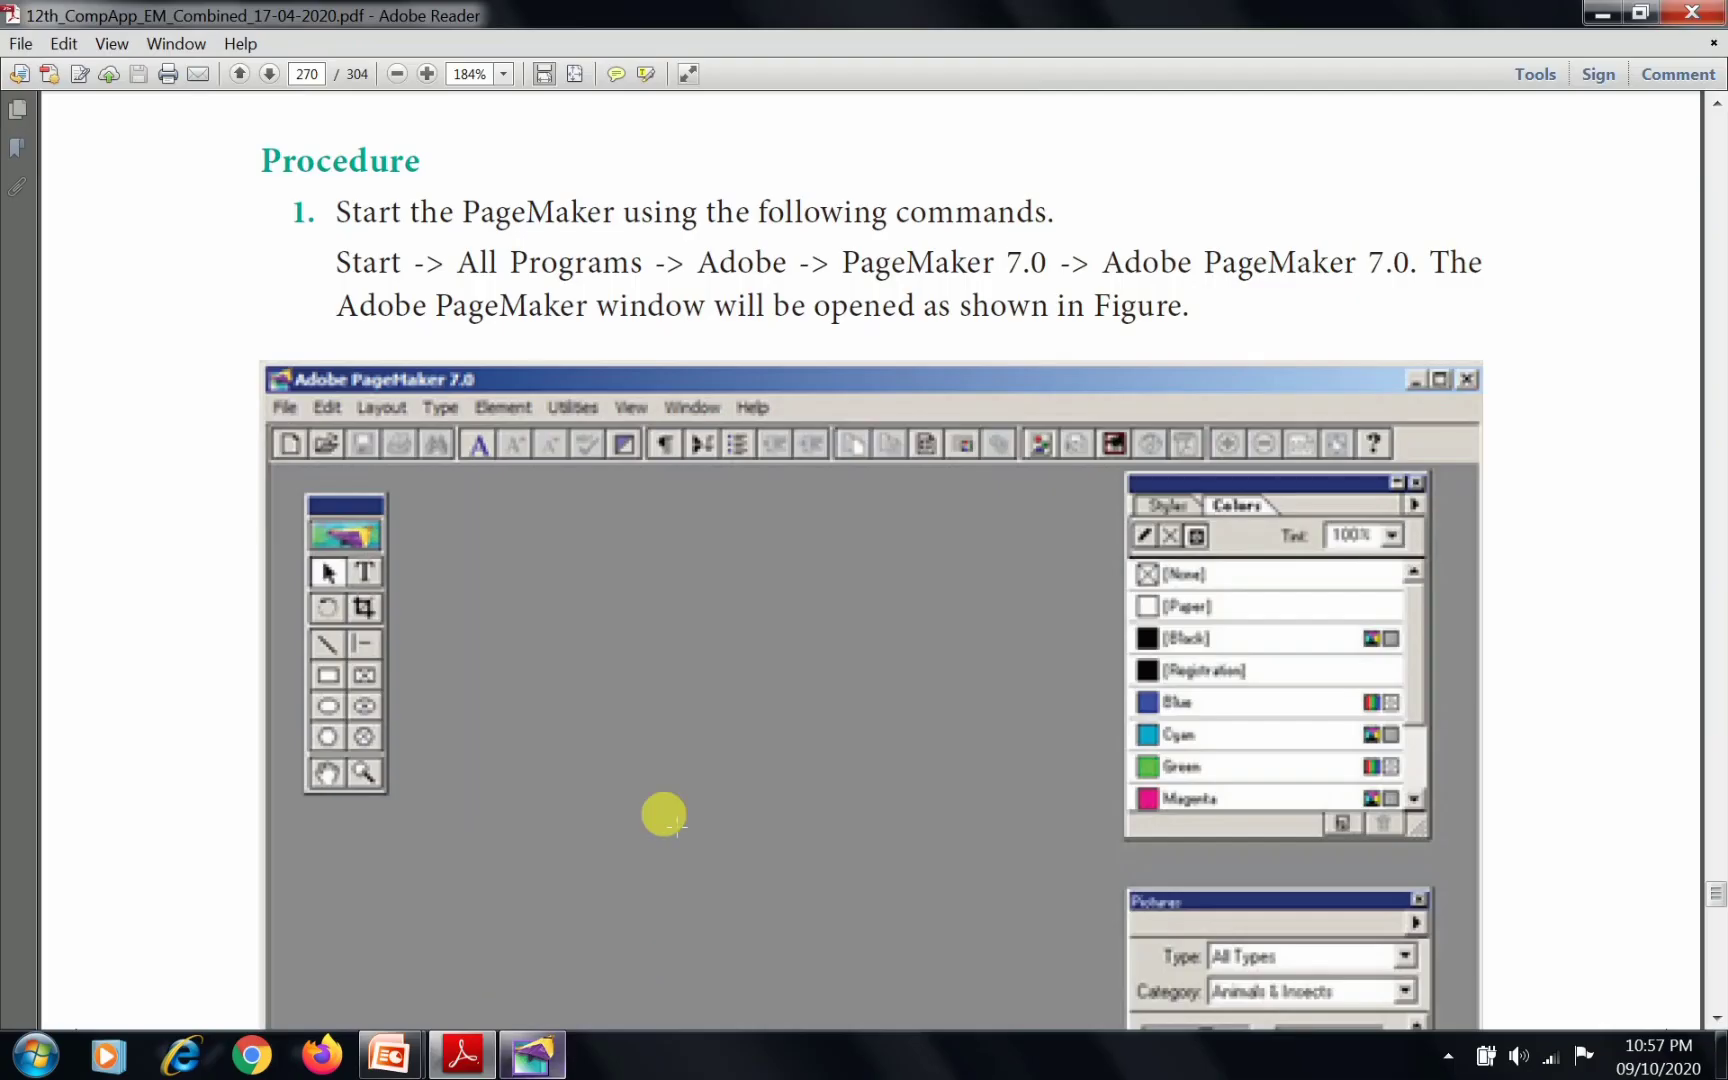
scroll(664, 815, down, 10)
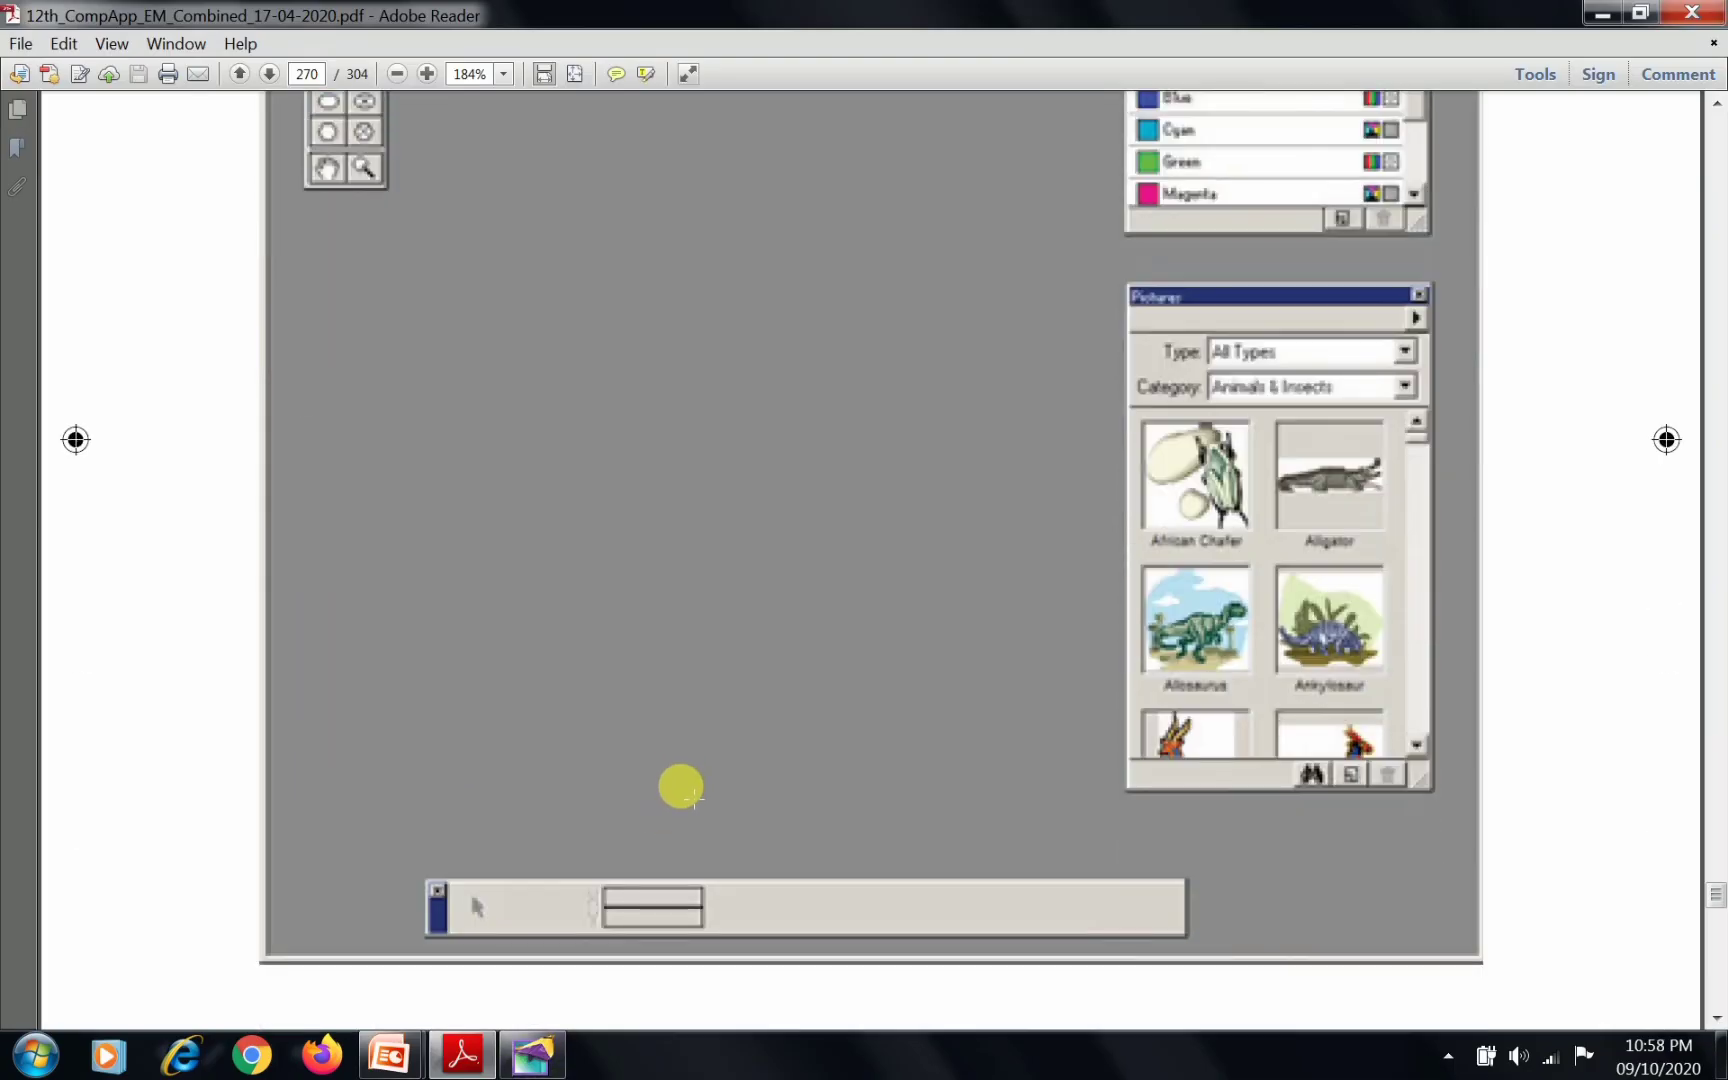
scroll(681, 787, down, 18)
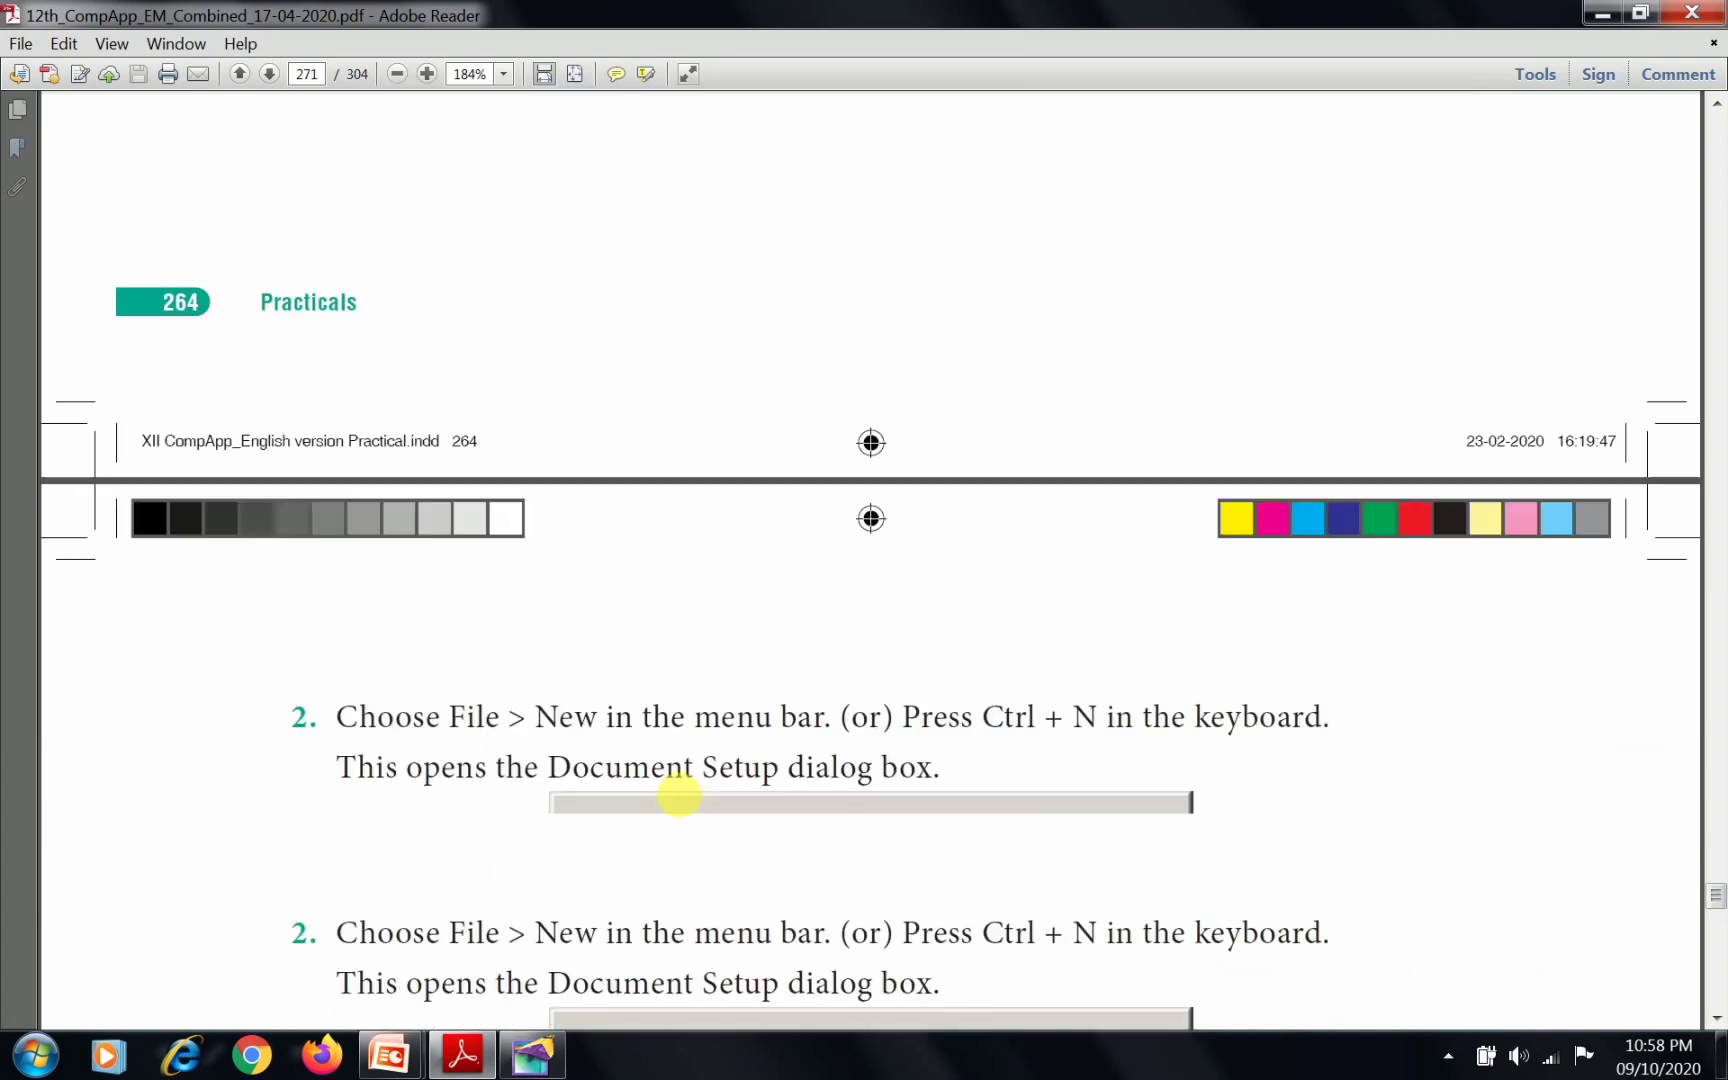
scroll(679, 794, down, 4)
scroll(679, 794, down, 5)
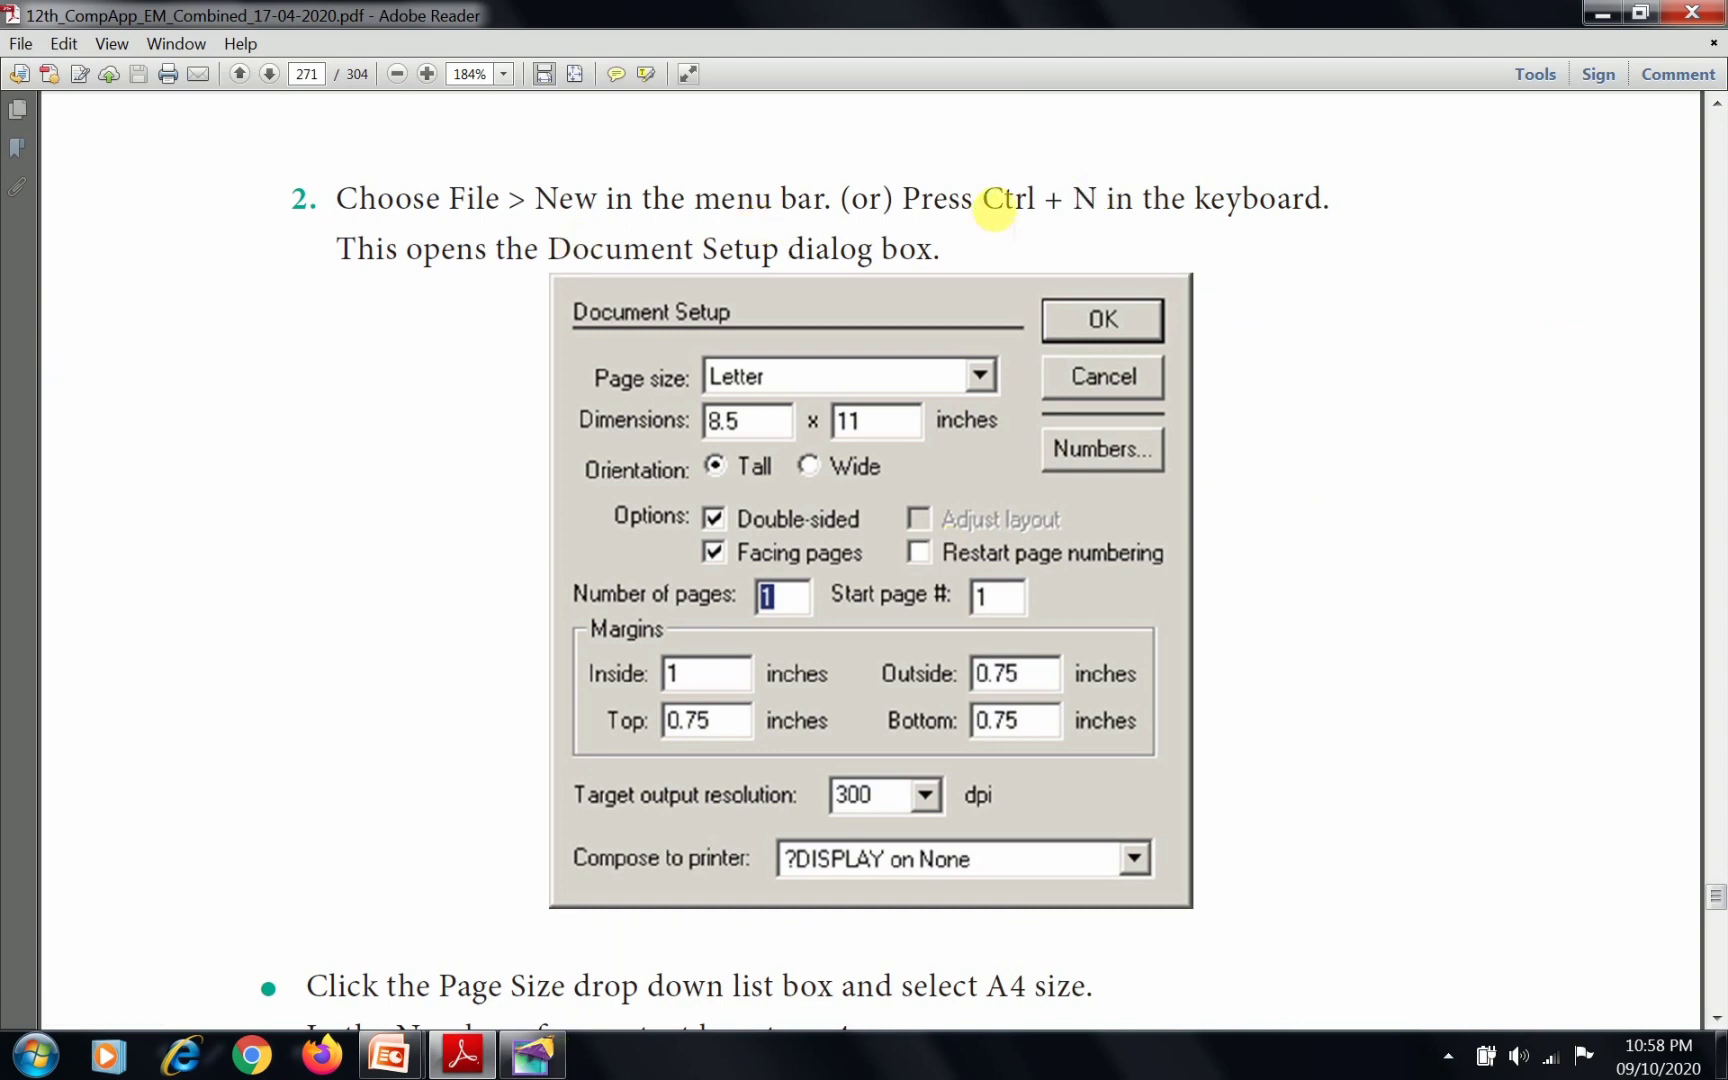
drag(990, 205, 1095, 200)
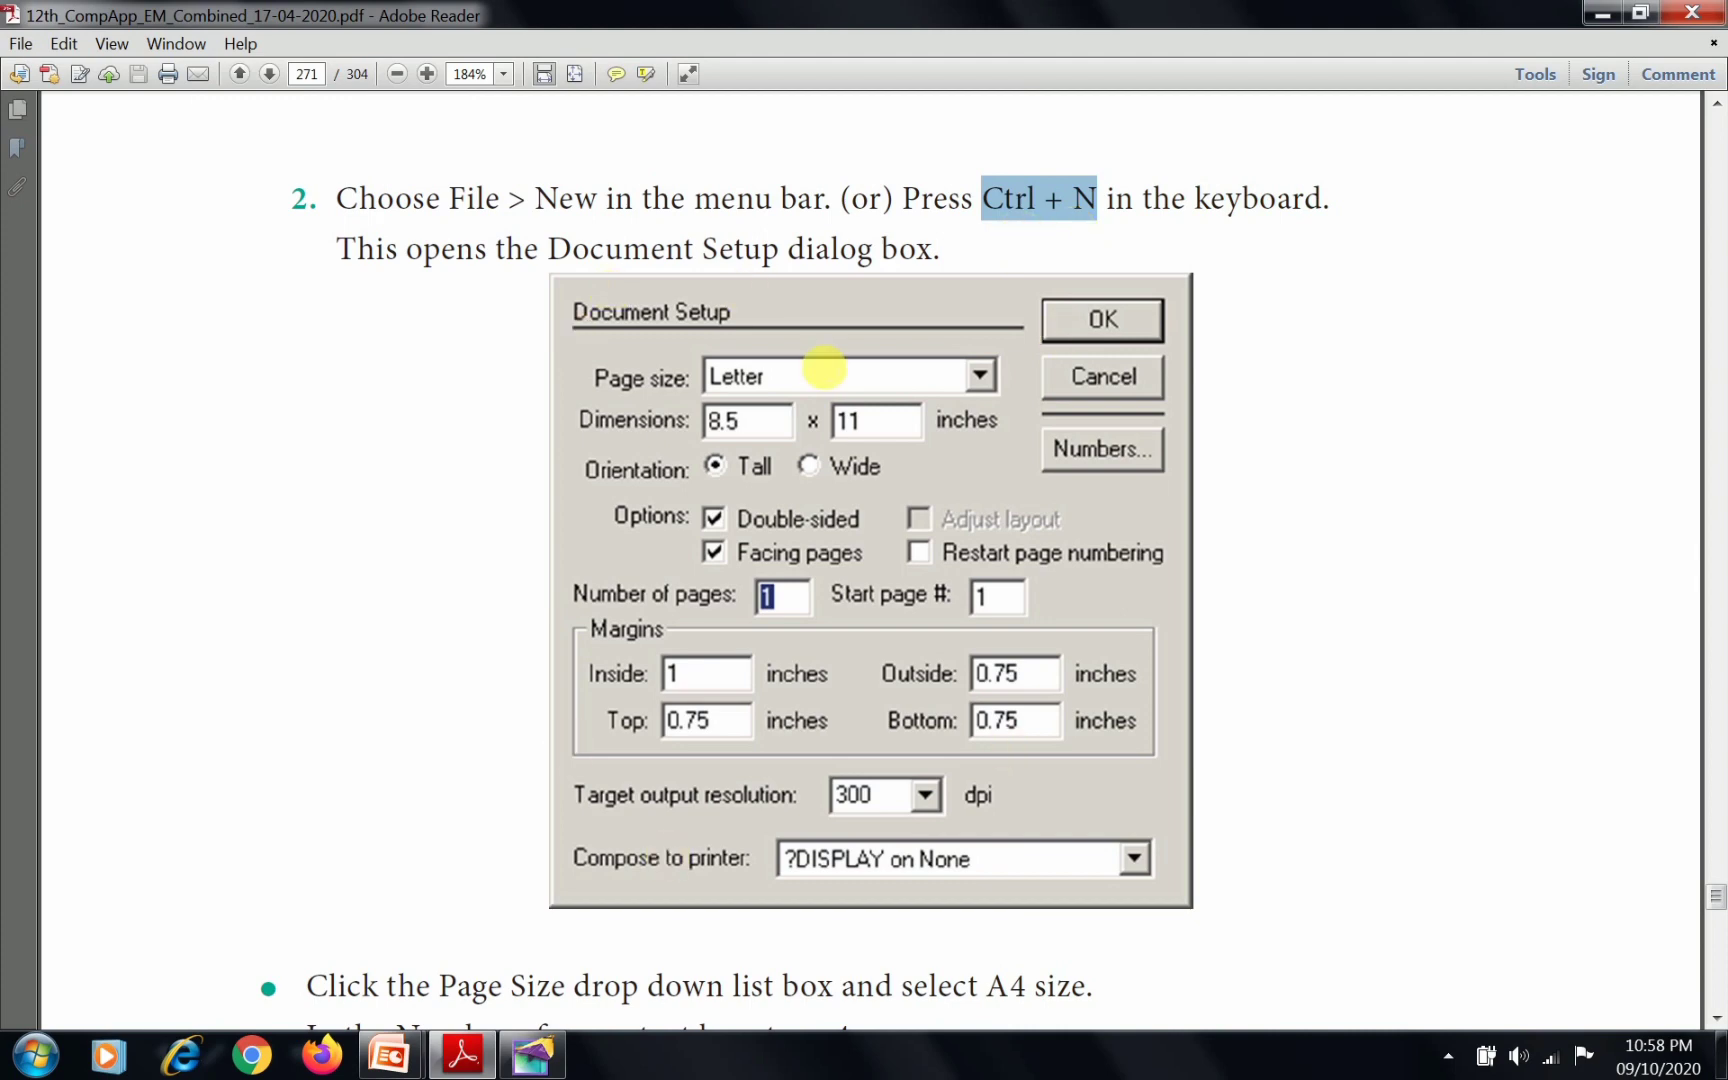
Switch to Adobe PageMaker and start a new publication so that the Document Setup dialog opens
click(535, 1060)
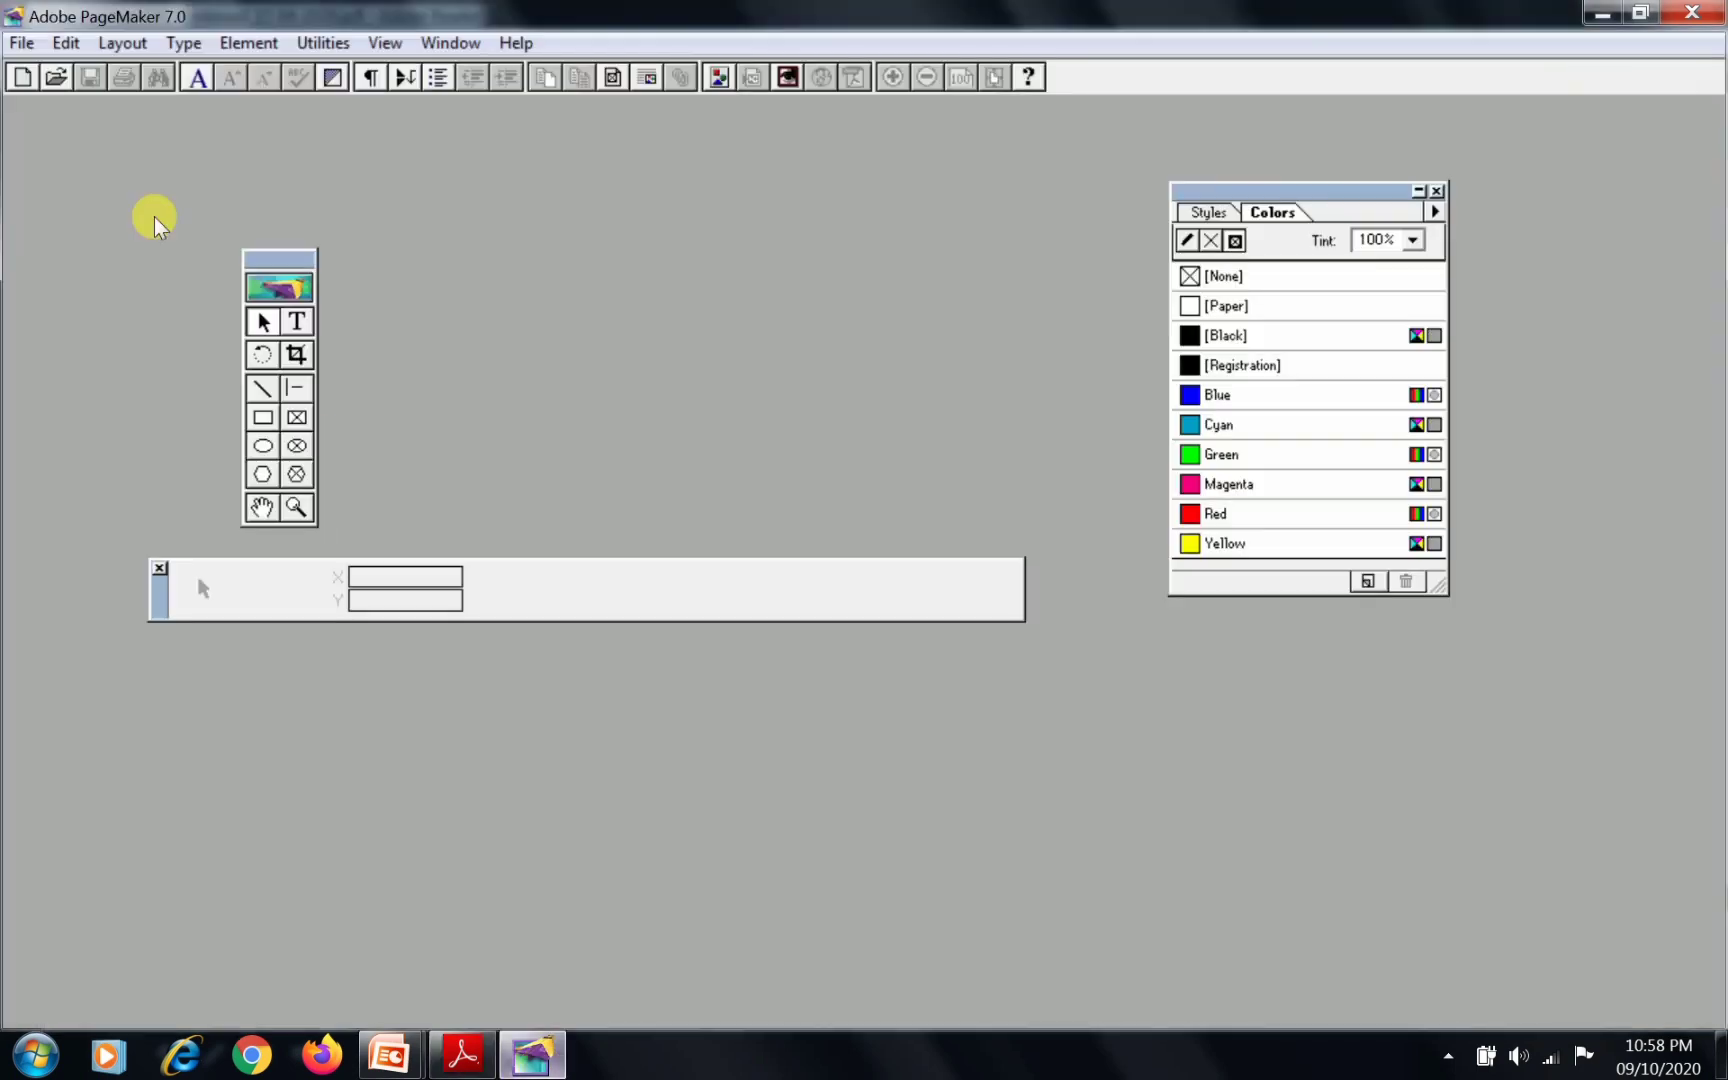
click(22, 42)
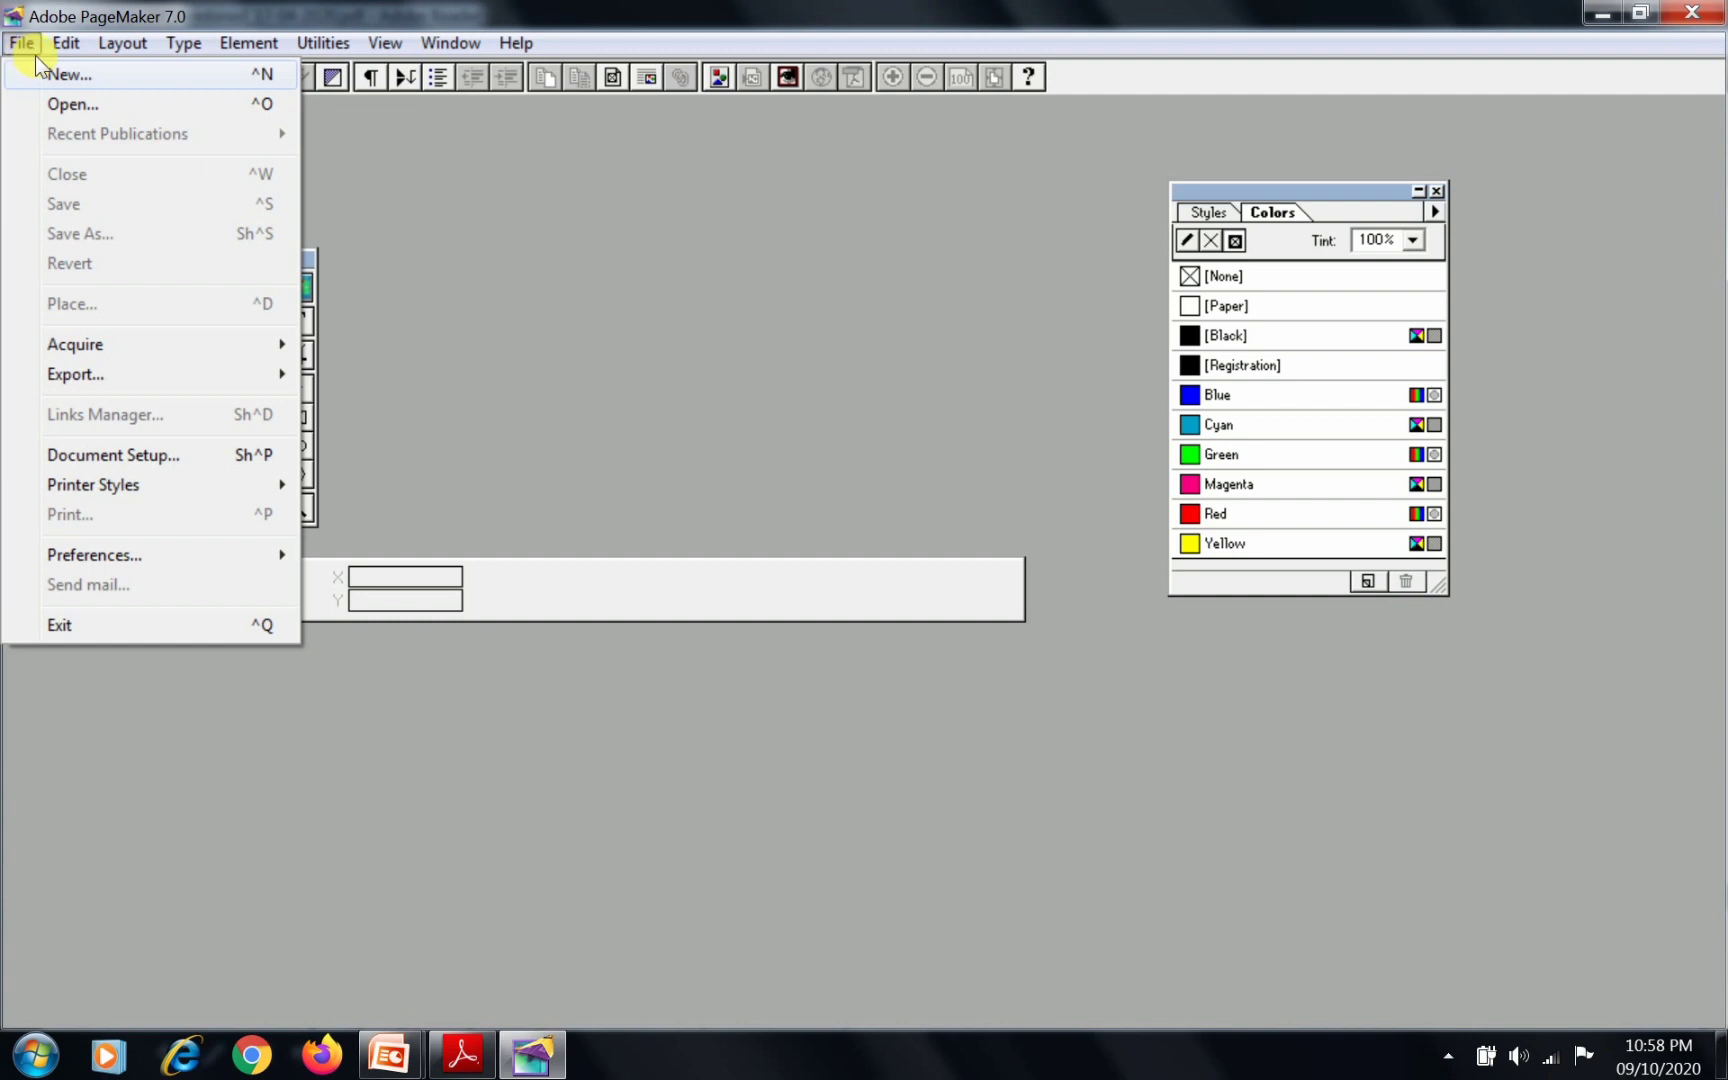
key(ctrl+shift+p)
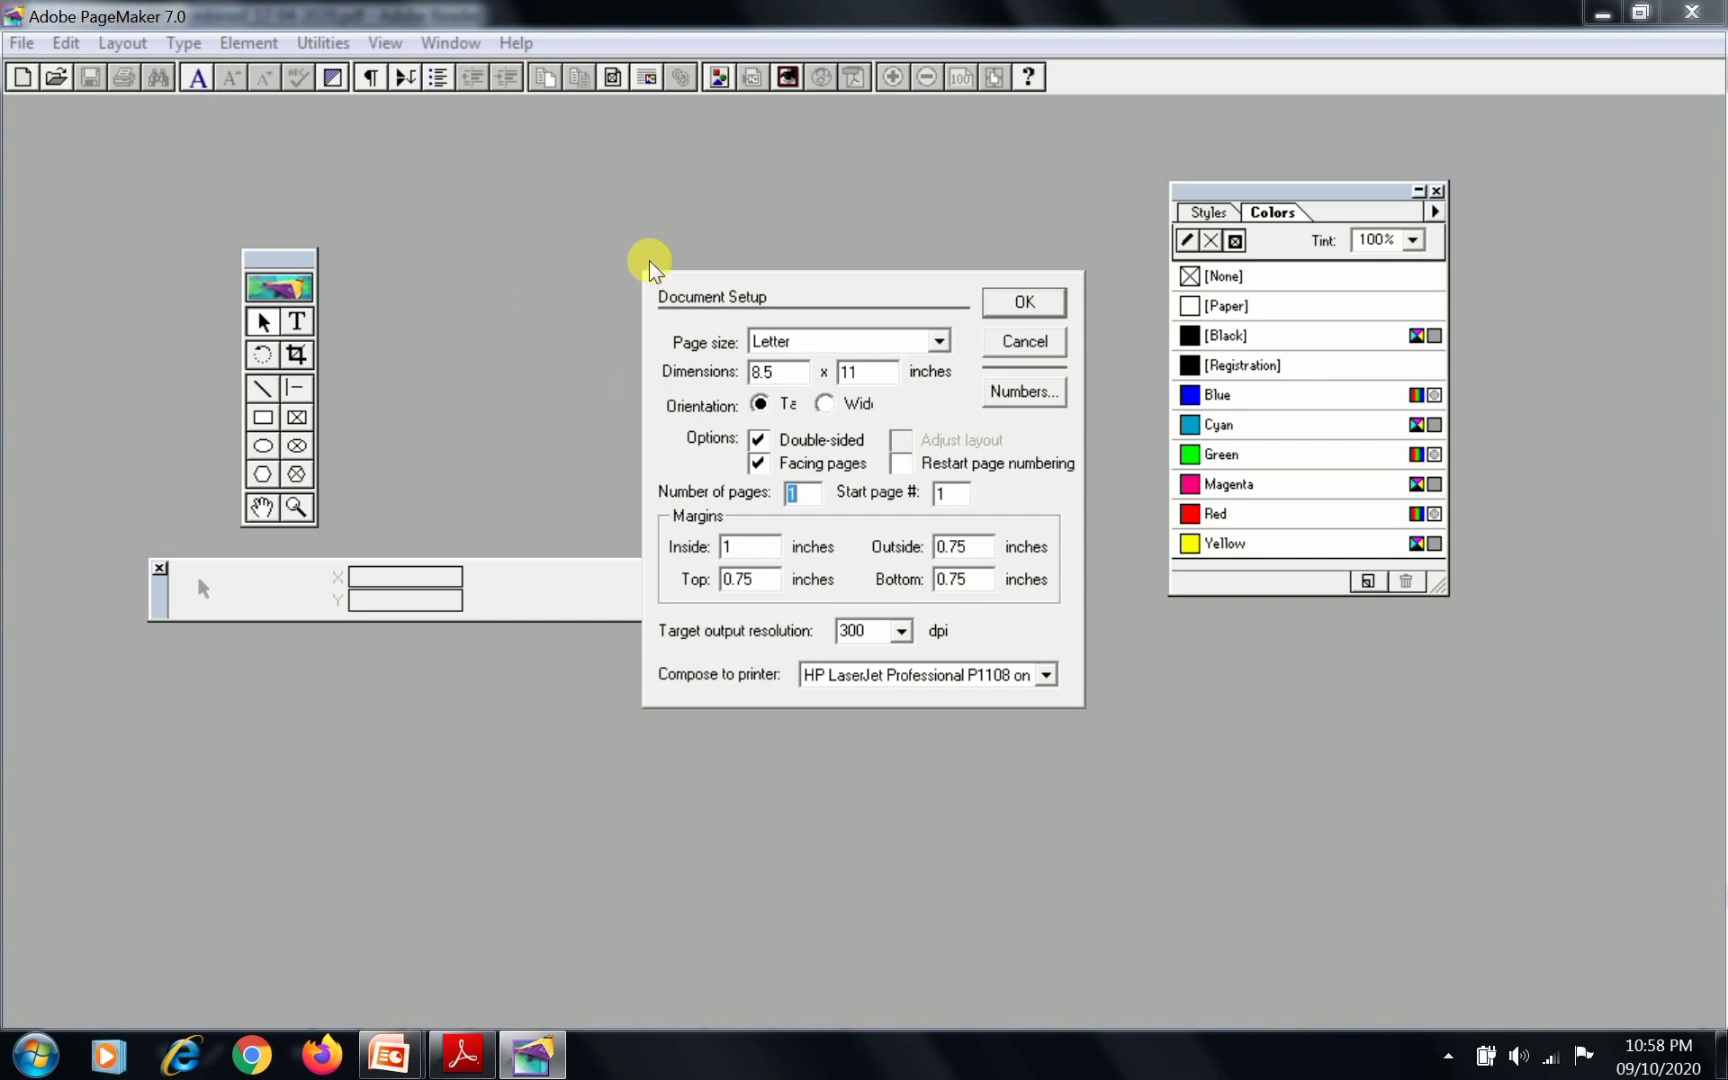
Switch to the manual in Adobe Reader and examine the required page size, number of pages and margin values
click(529, 1067)
mouse_move(482, 1064)
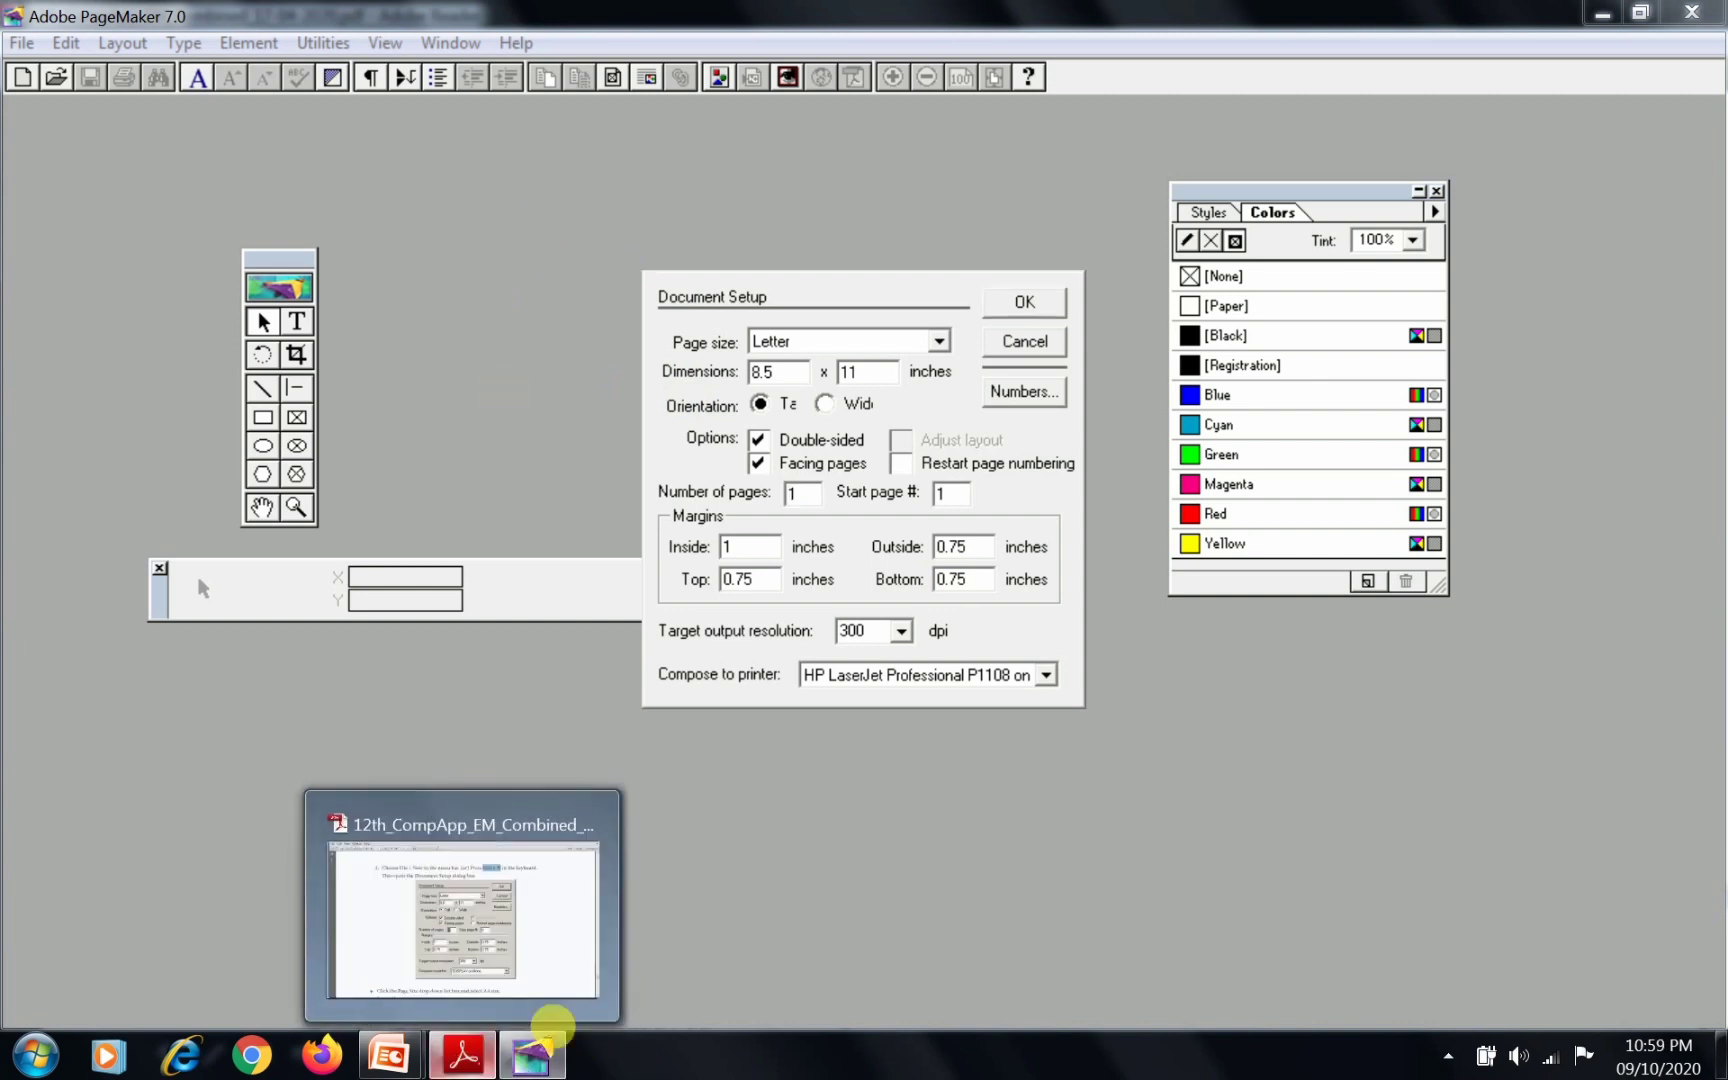
click(556, 1005)
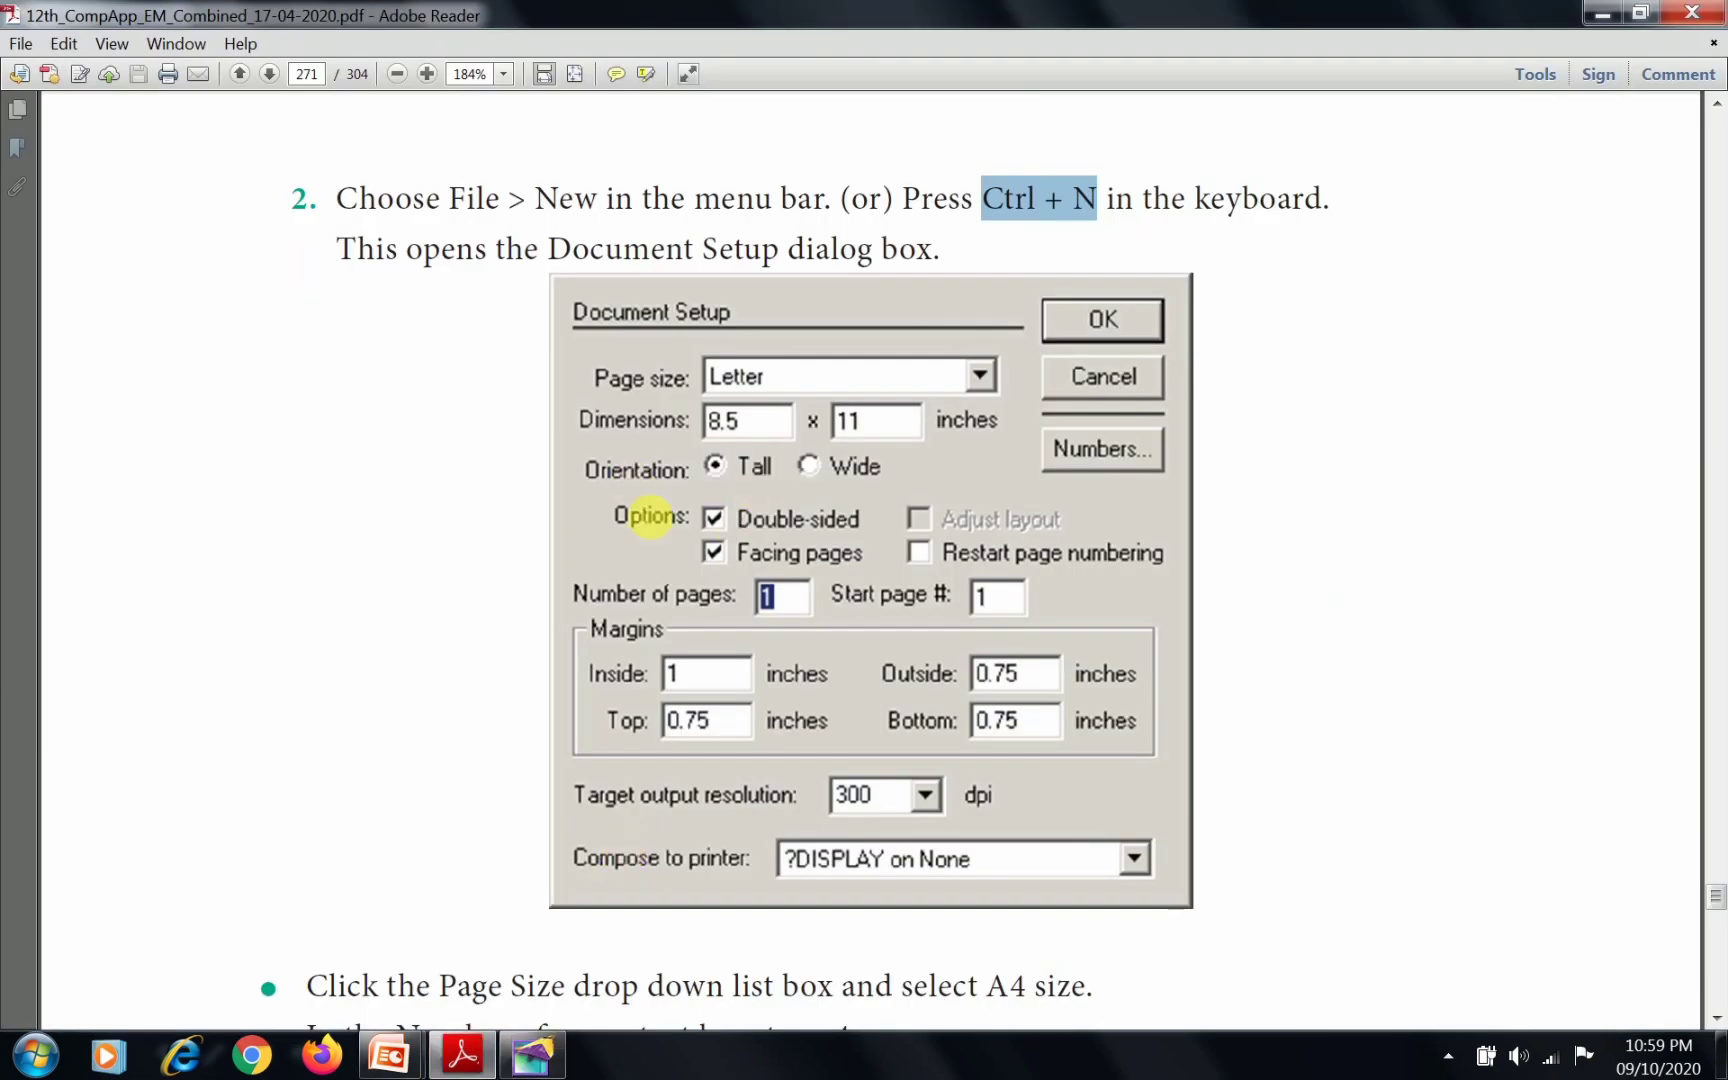
scroll(725, 552, down, 4)
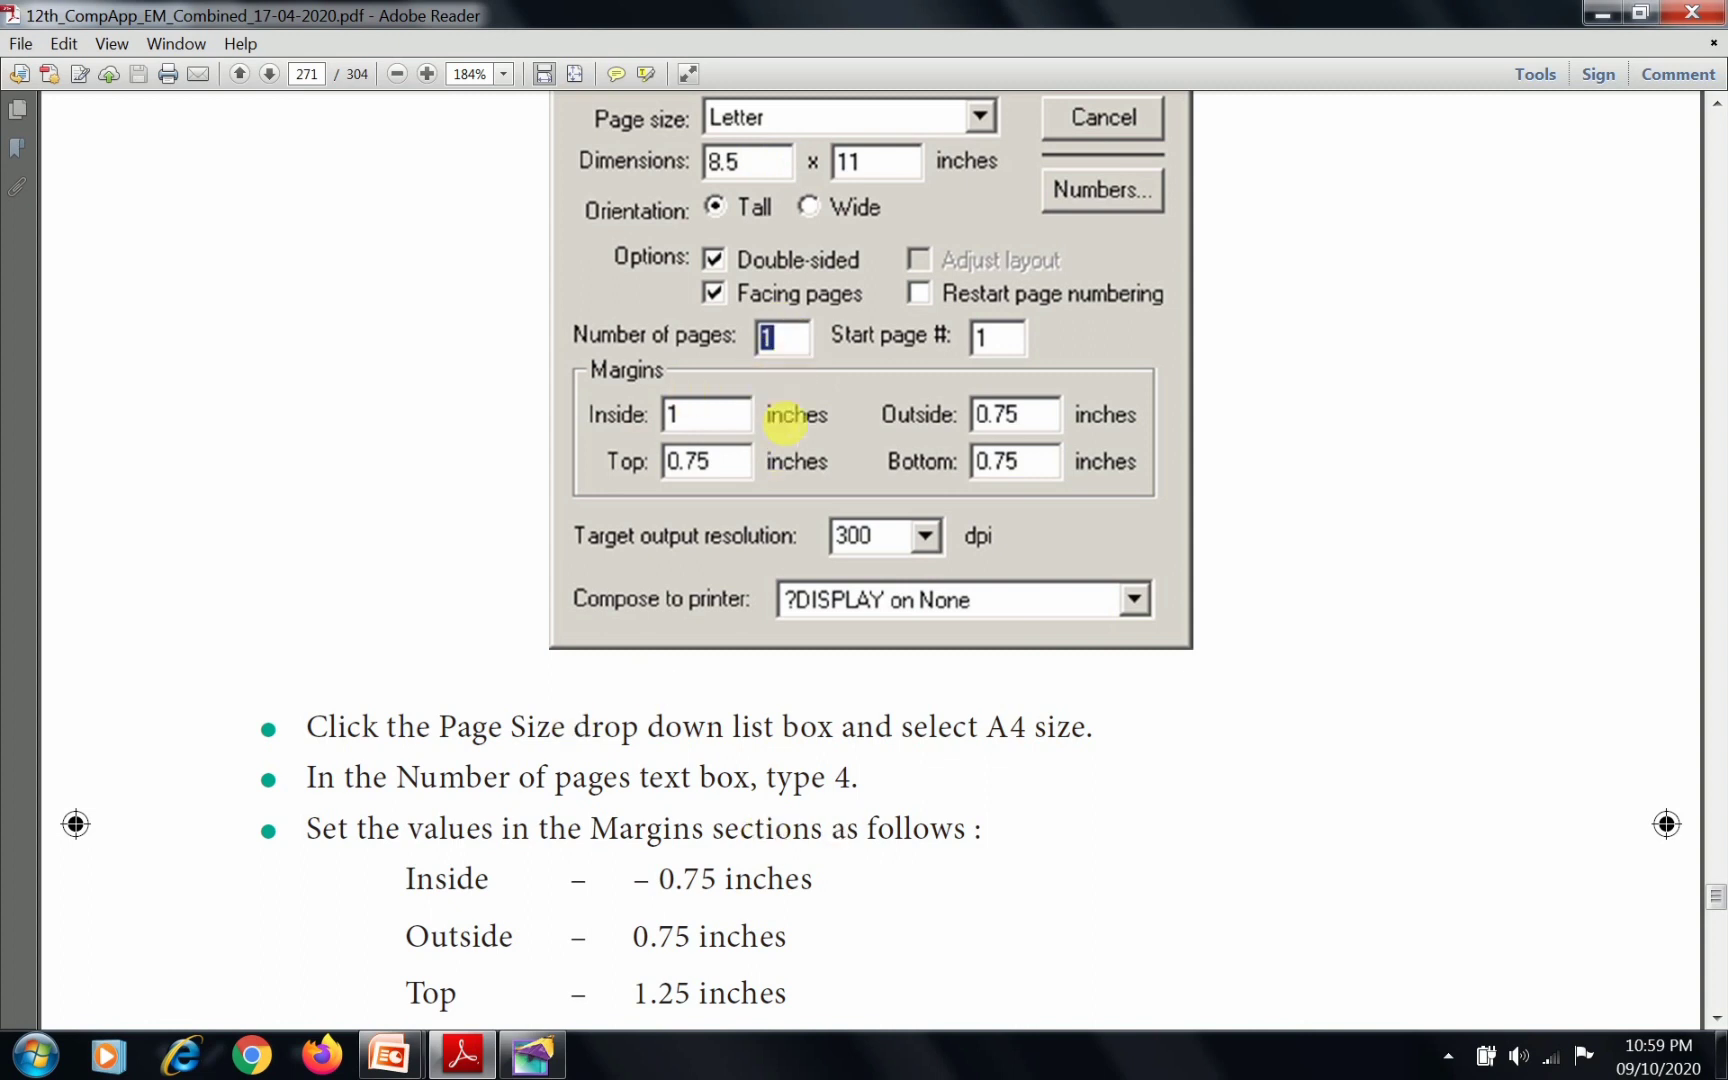
scroll(636, 860, down, 1)
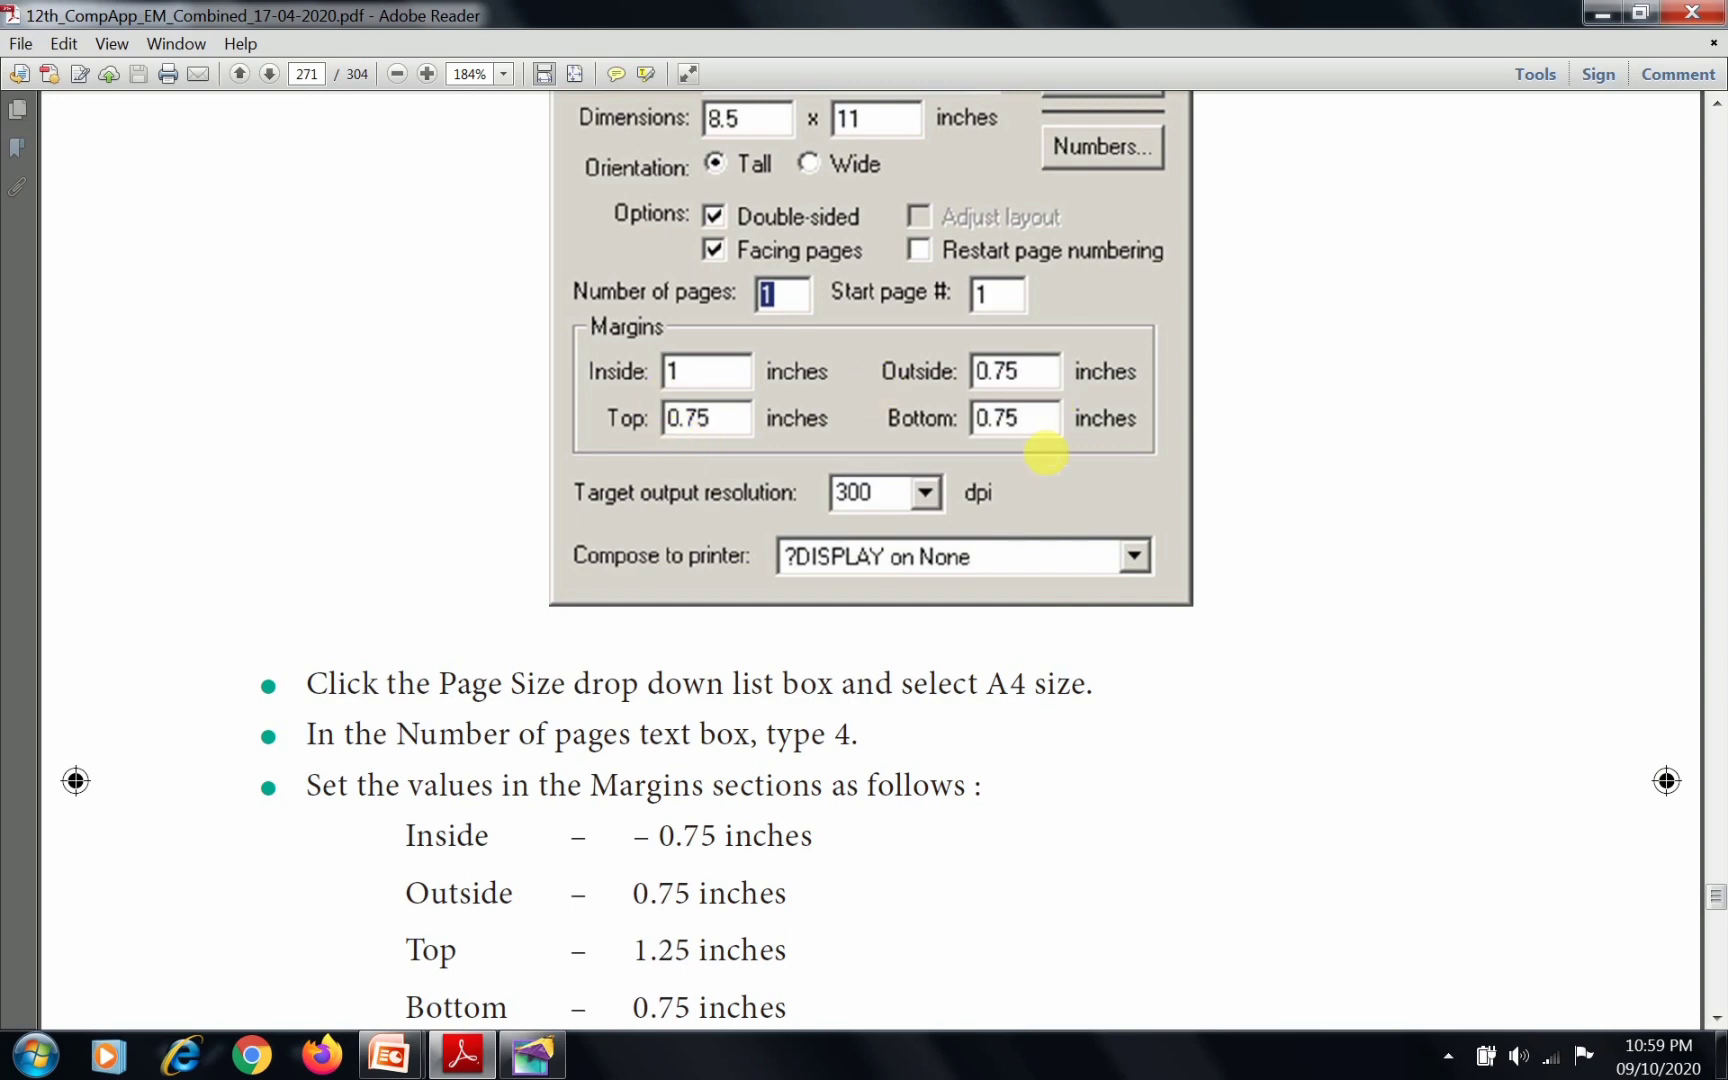
scroll(700, 778, down, 2)
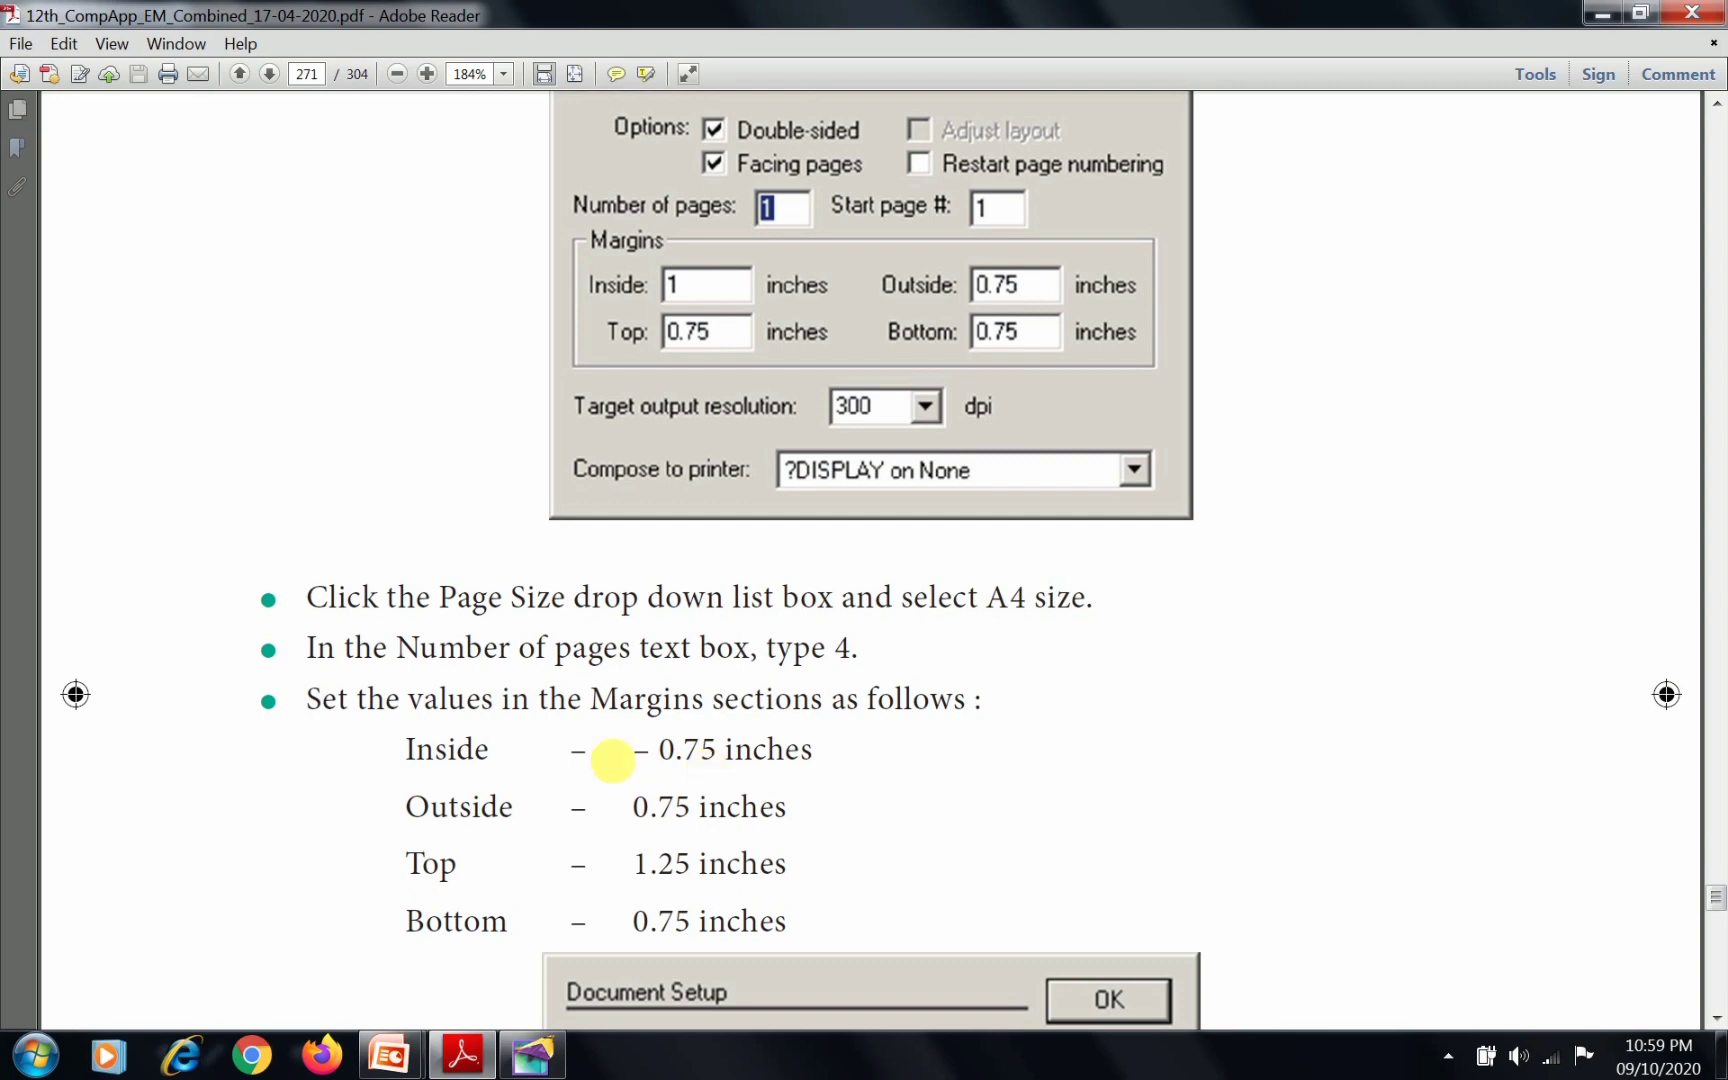
Switch to Adobe PageMaker and set the new document's page size to A4 and its number of pages to 4
click(529, 1060)
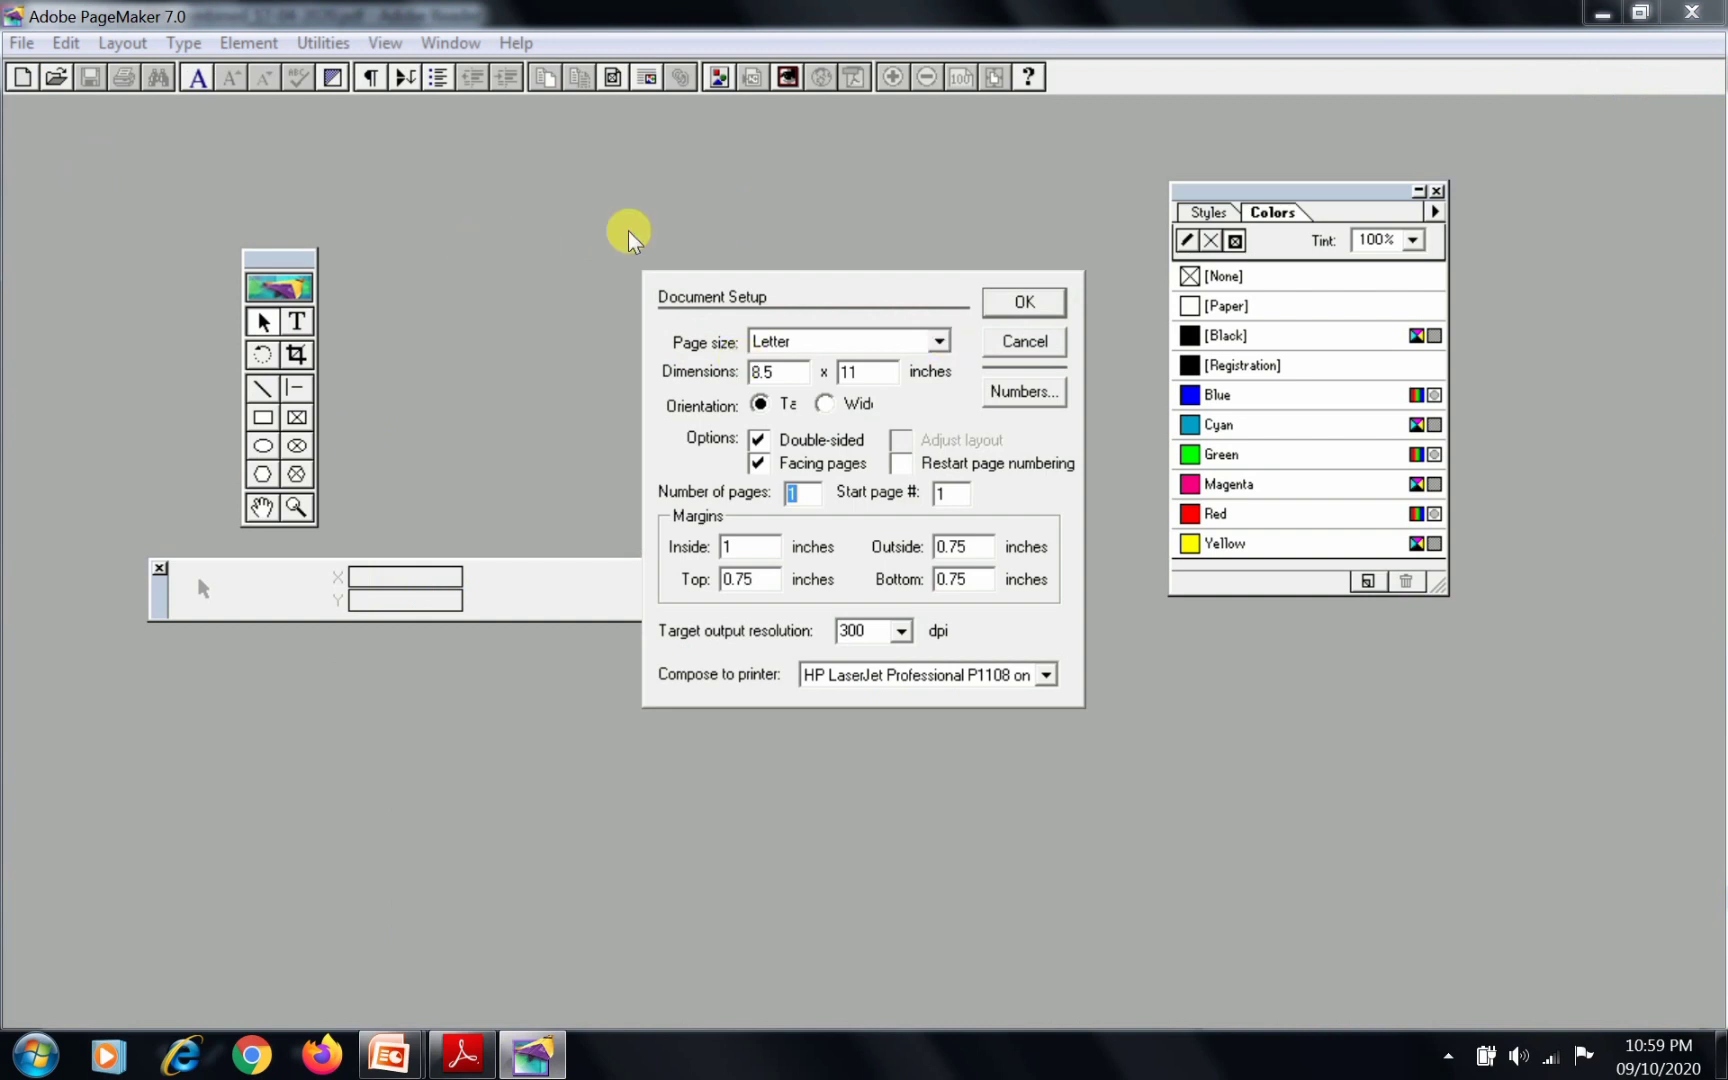
click(939, 342)
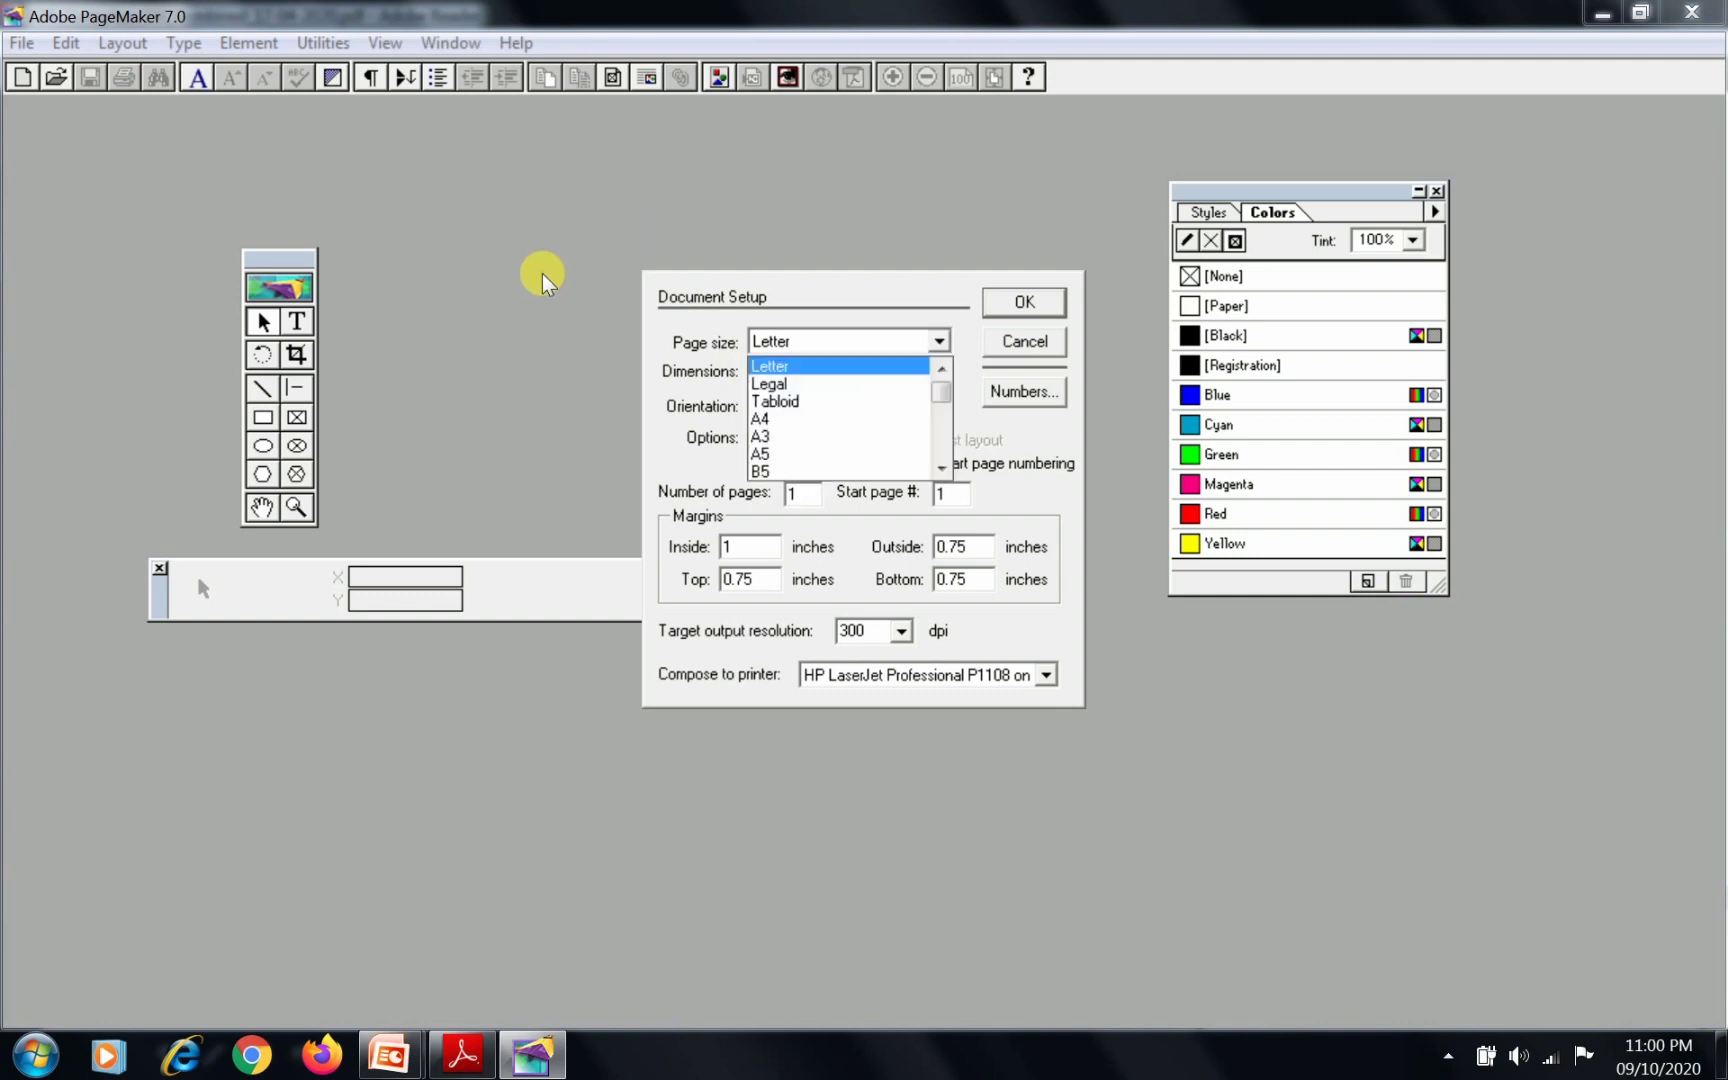
click(812, 415)
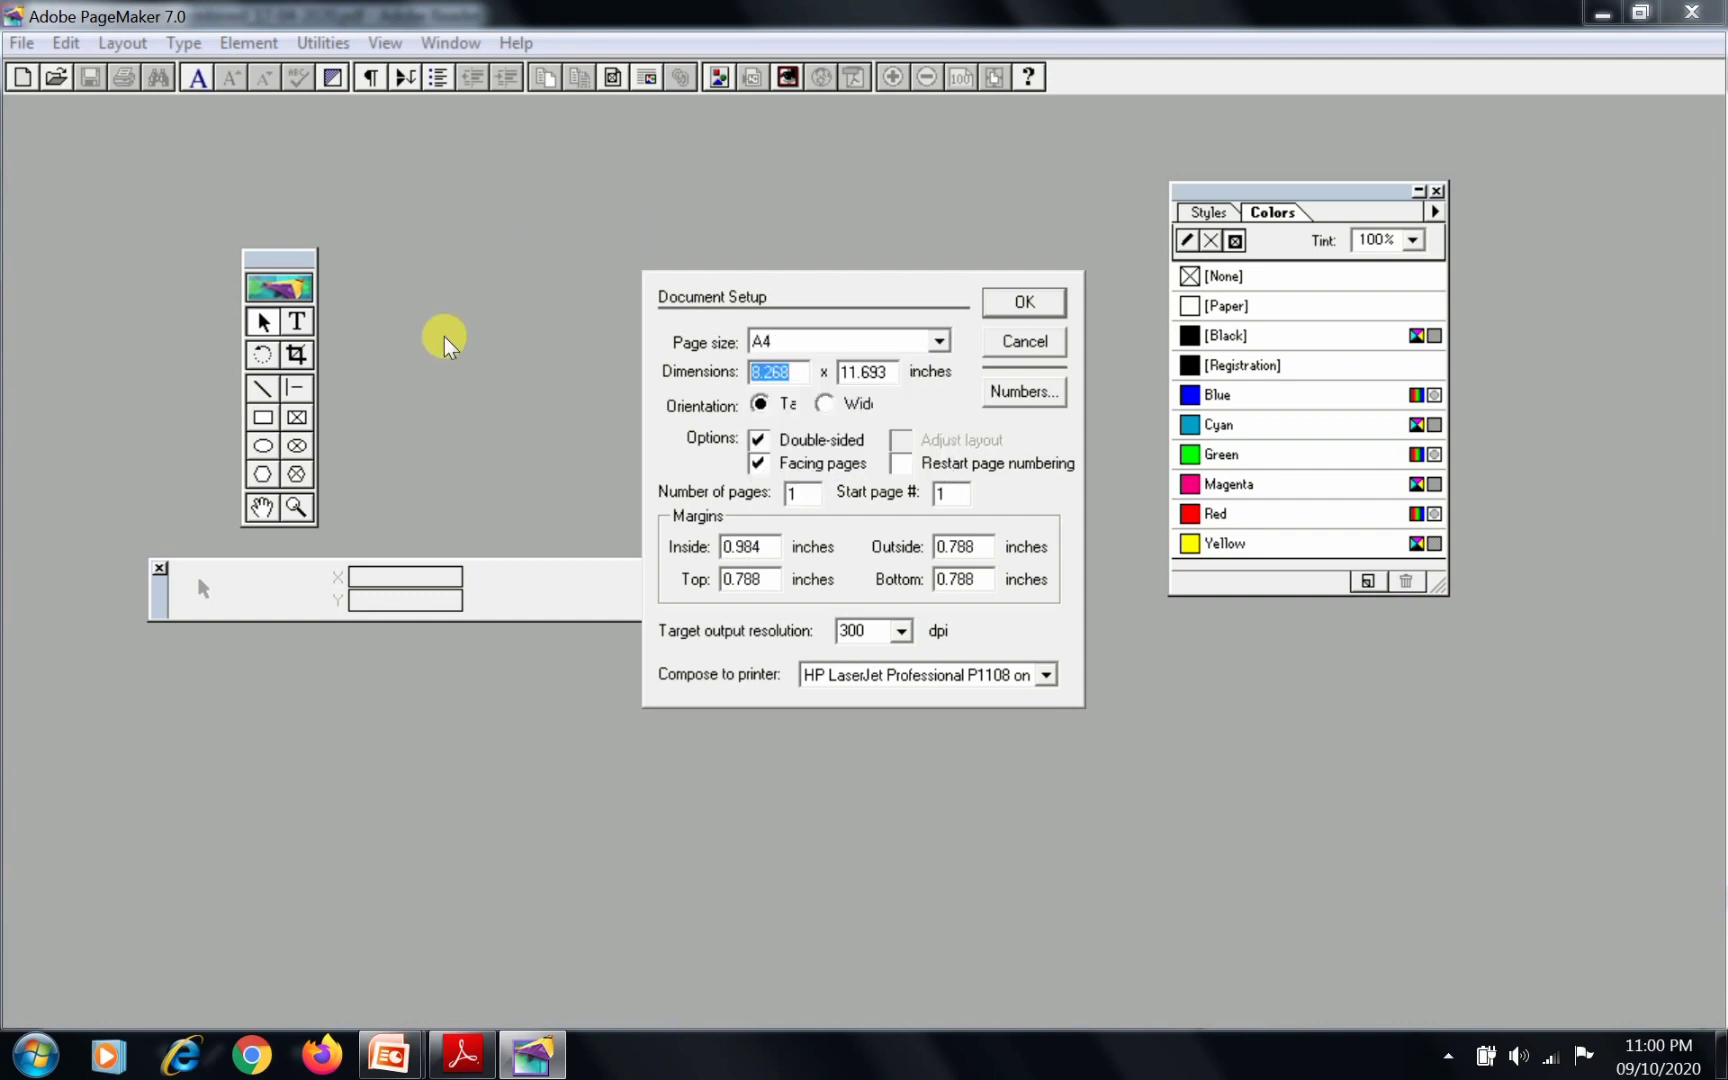
click(812, 494)
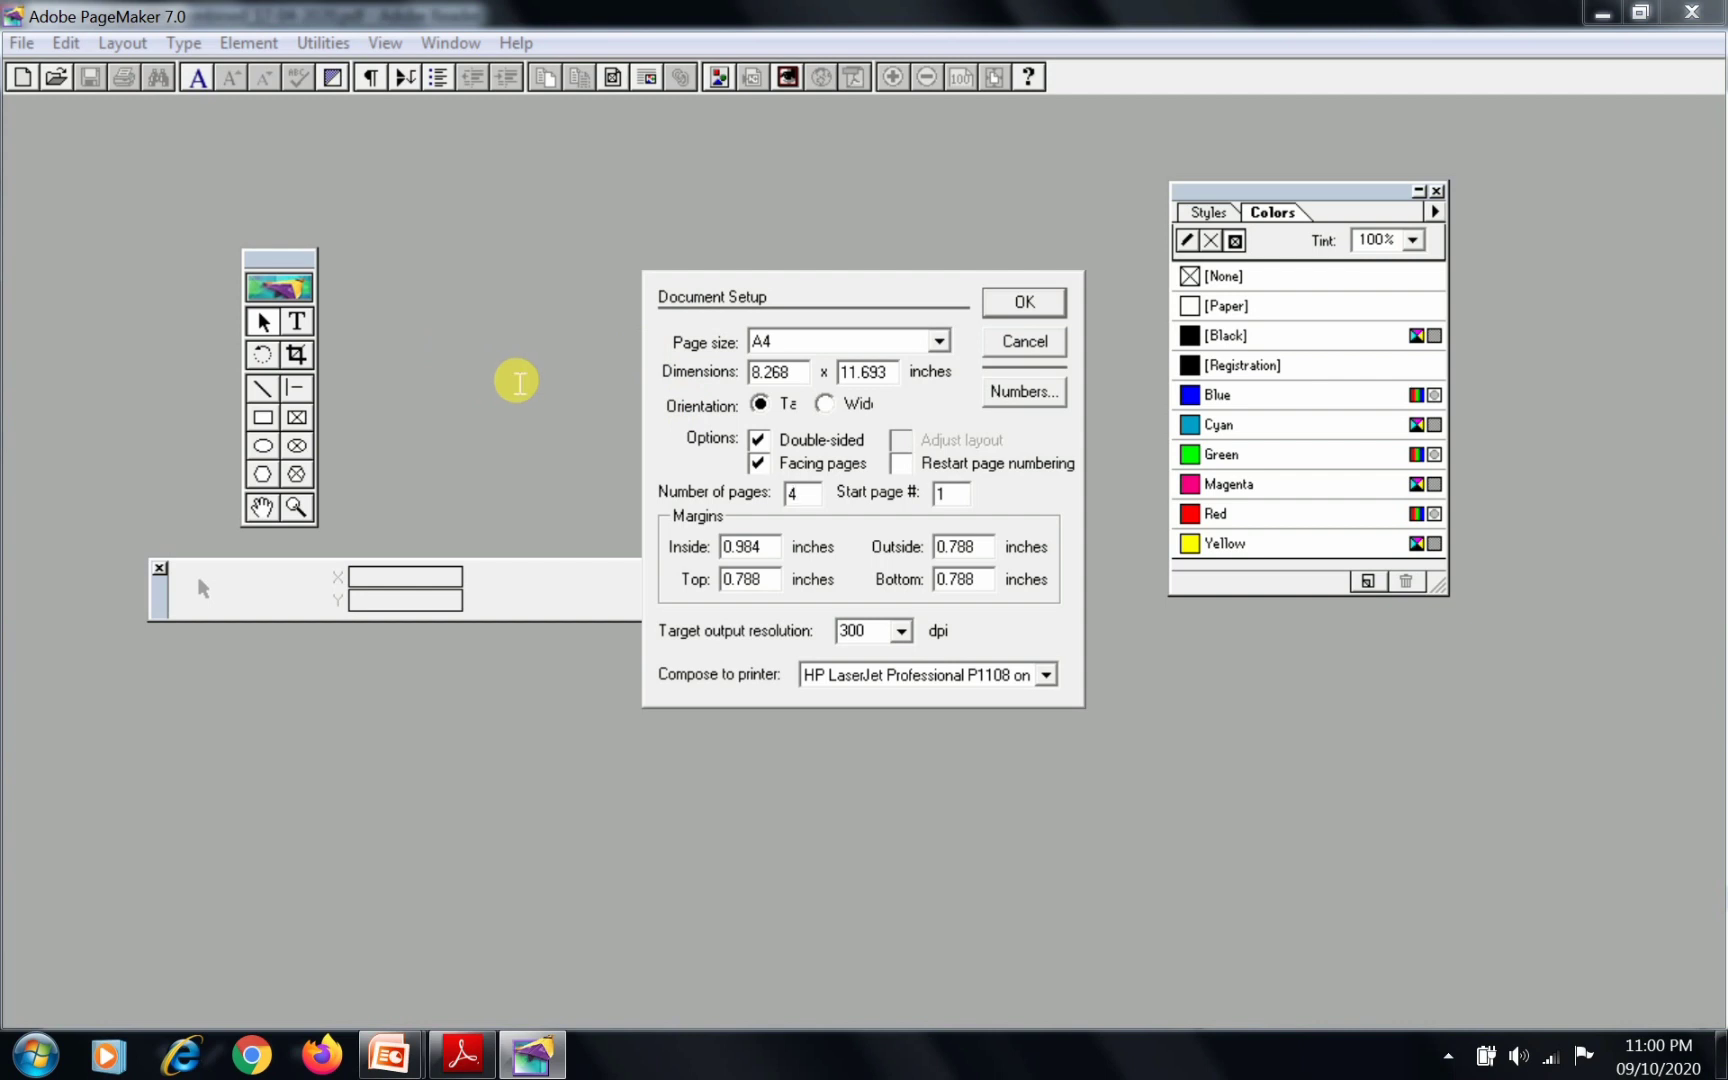
Set the inside, outside and bottom margins to 0.75 inches and the top margin to 1.25 inches, and create the document
click(770, 548)
key(BackSpace)
key(BackSpace)
key(BackSpace)
text(75)
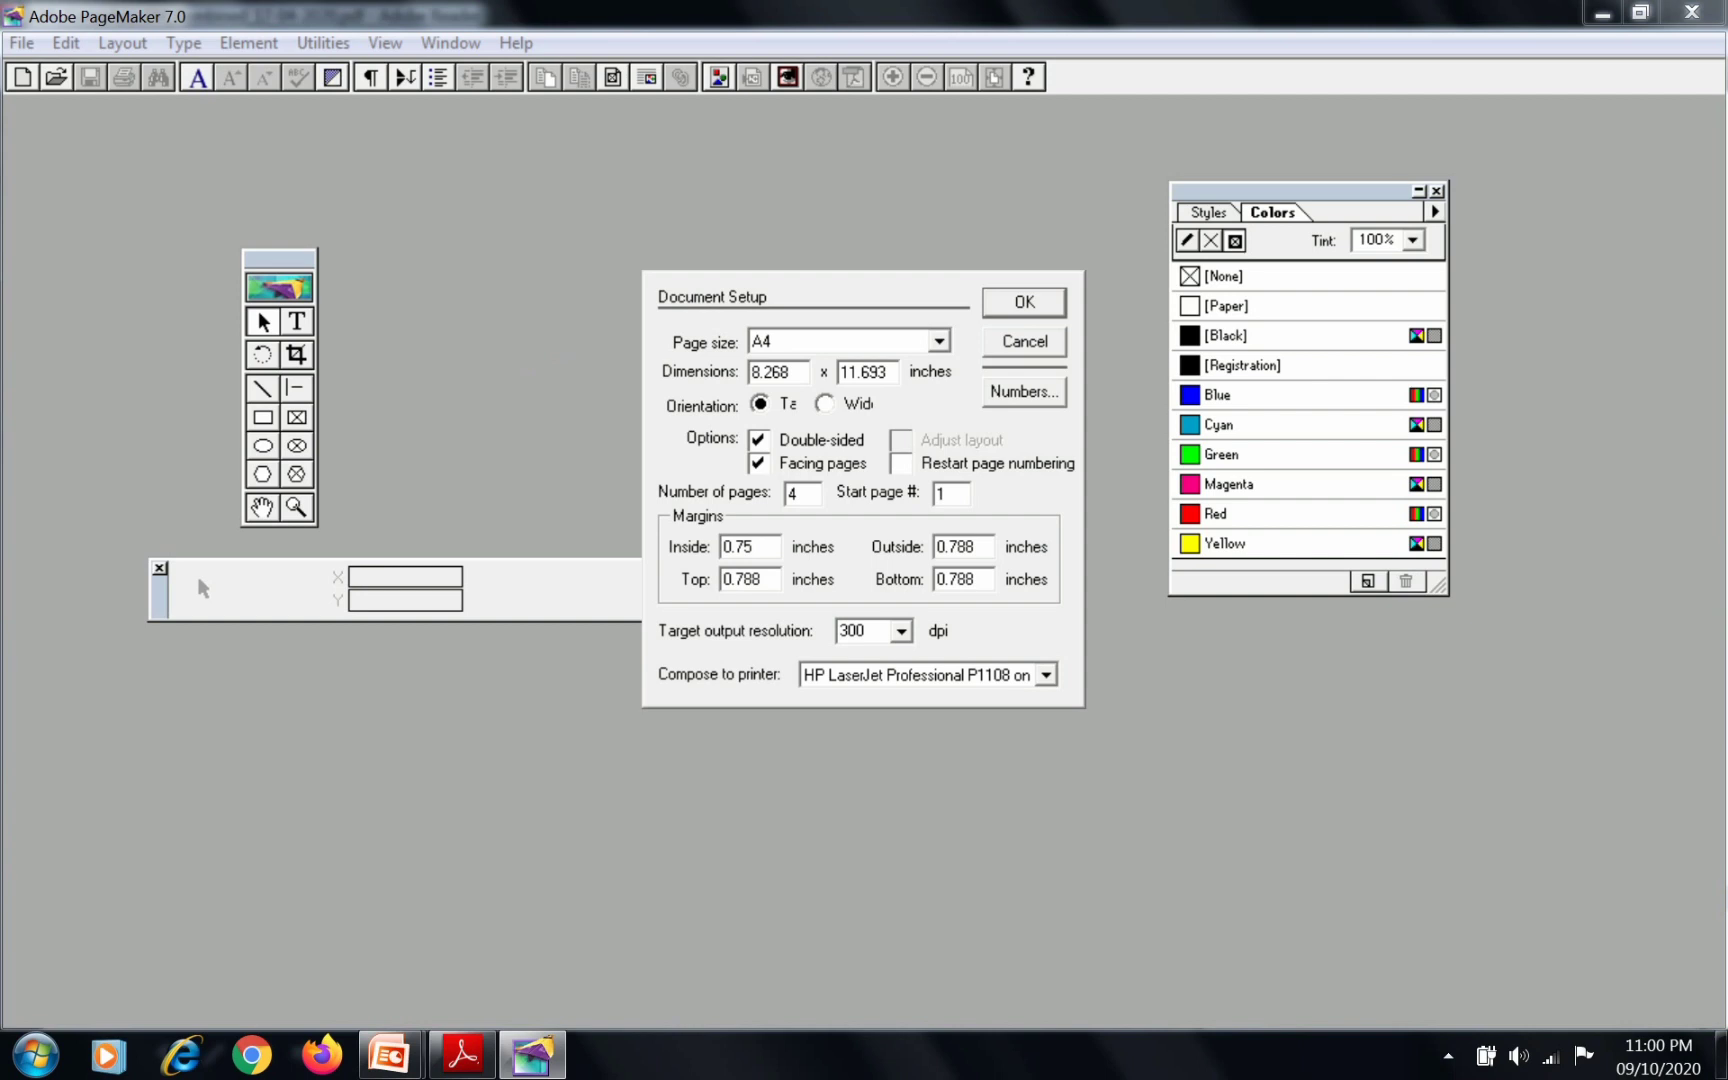
key(Tab)
text(0)
key(Tab)
text(1.)
key(Tab)
text(0)
key(Return)
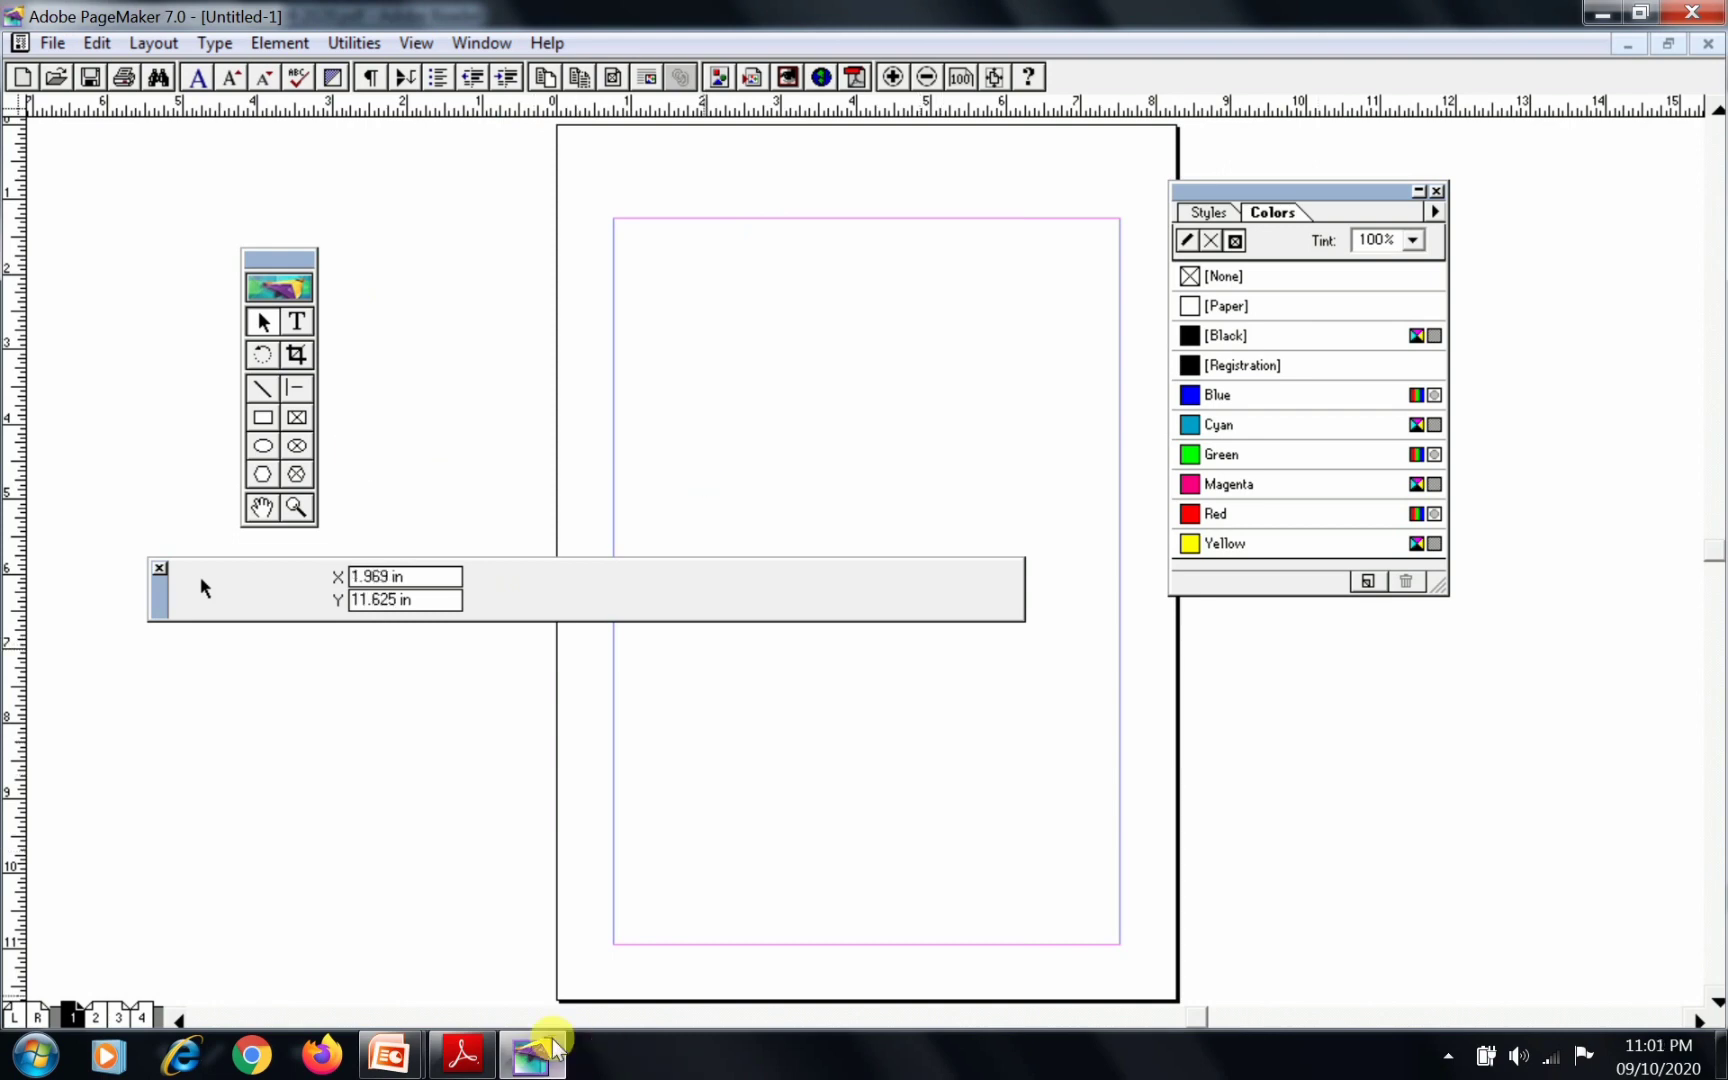
Switch to the manual in Adobe Reader, examine the instruction for the newly created document, and return to PageMaker to compare
mouse_move(468, 1060)
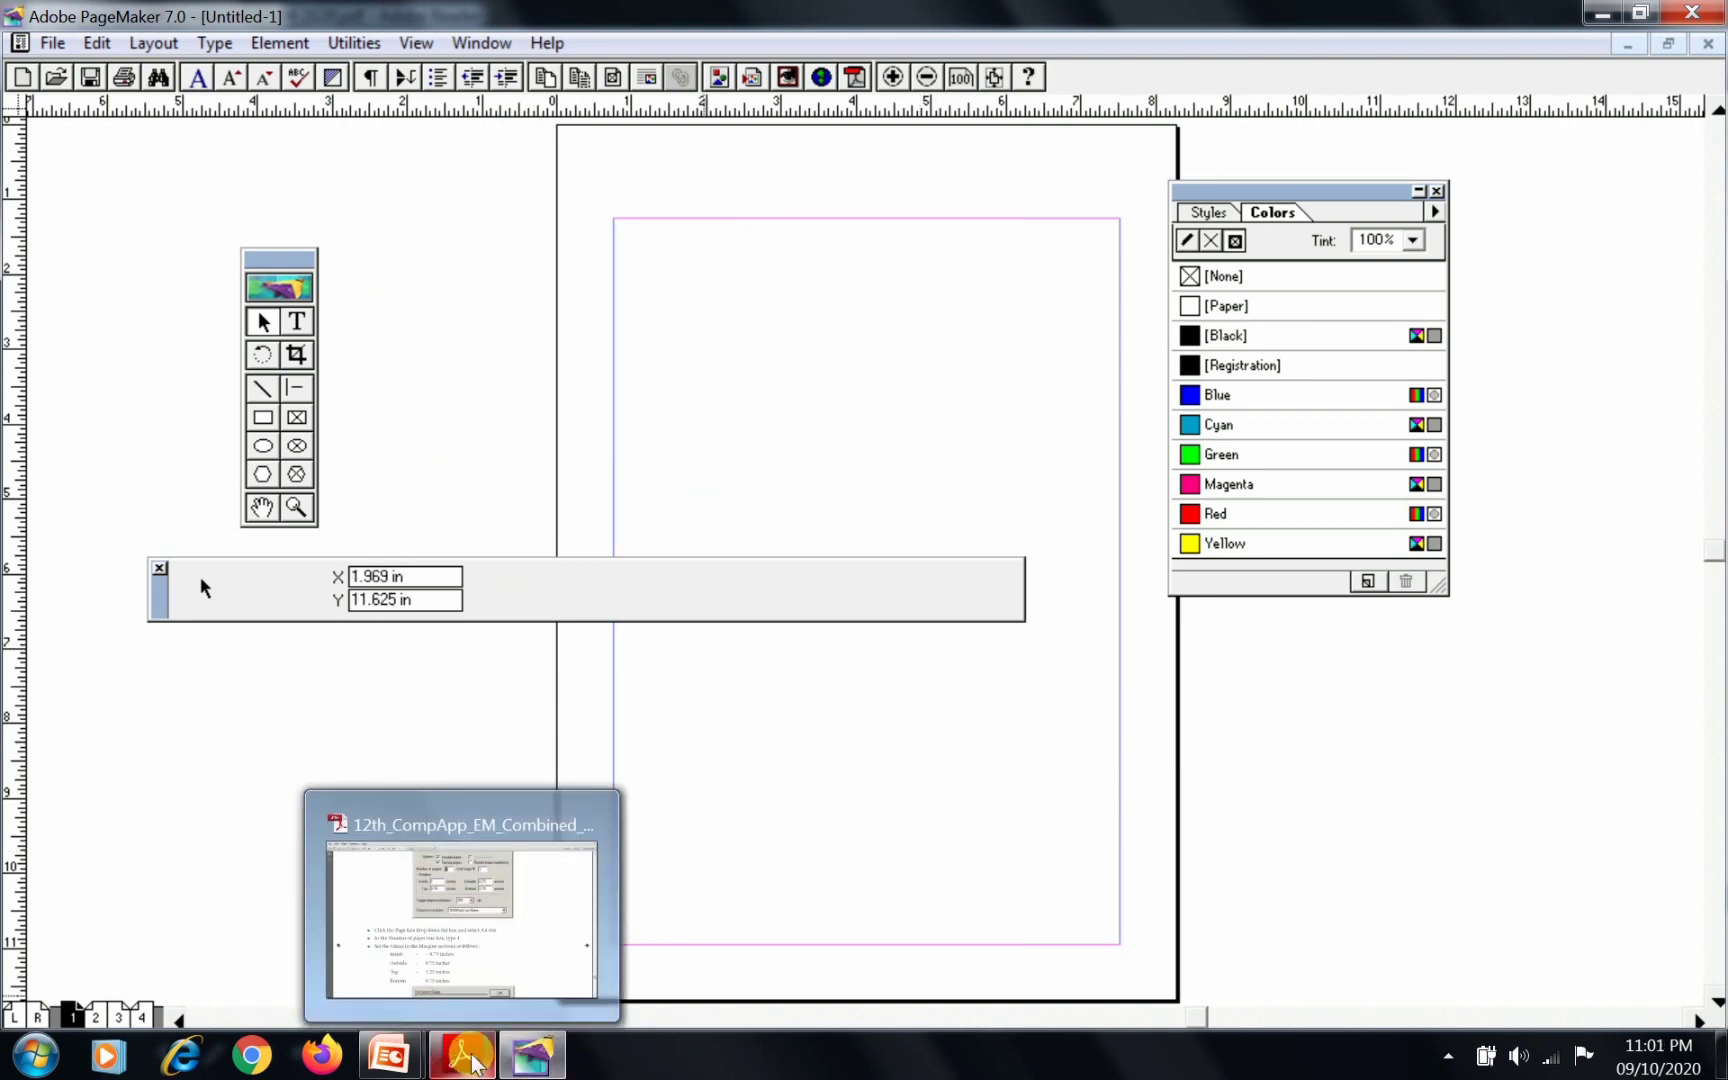
click(460, 915)
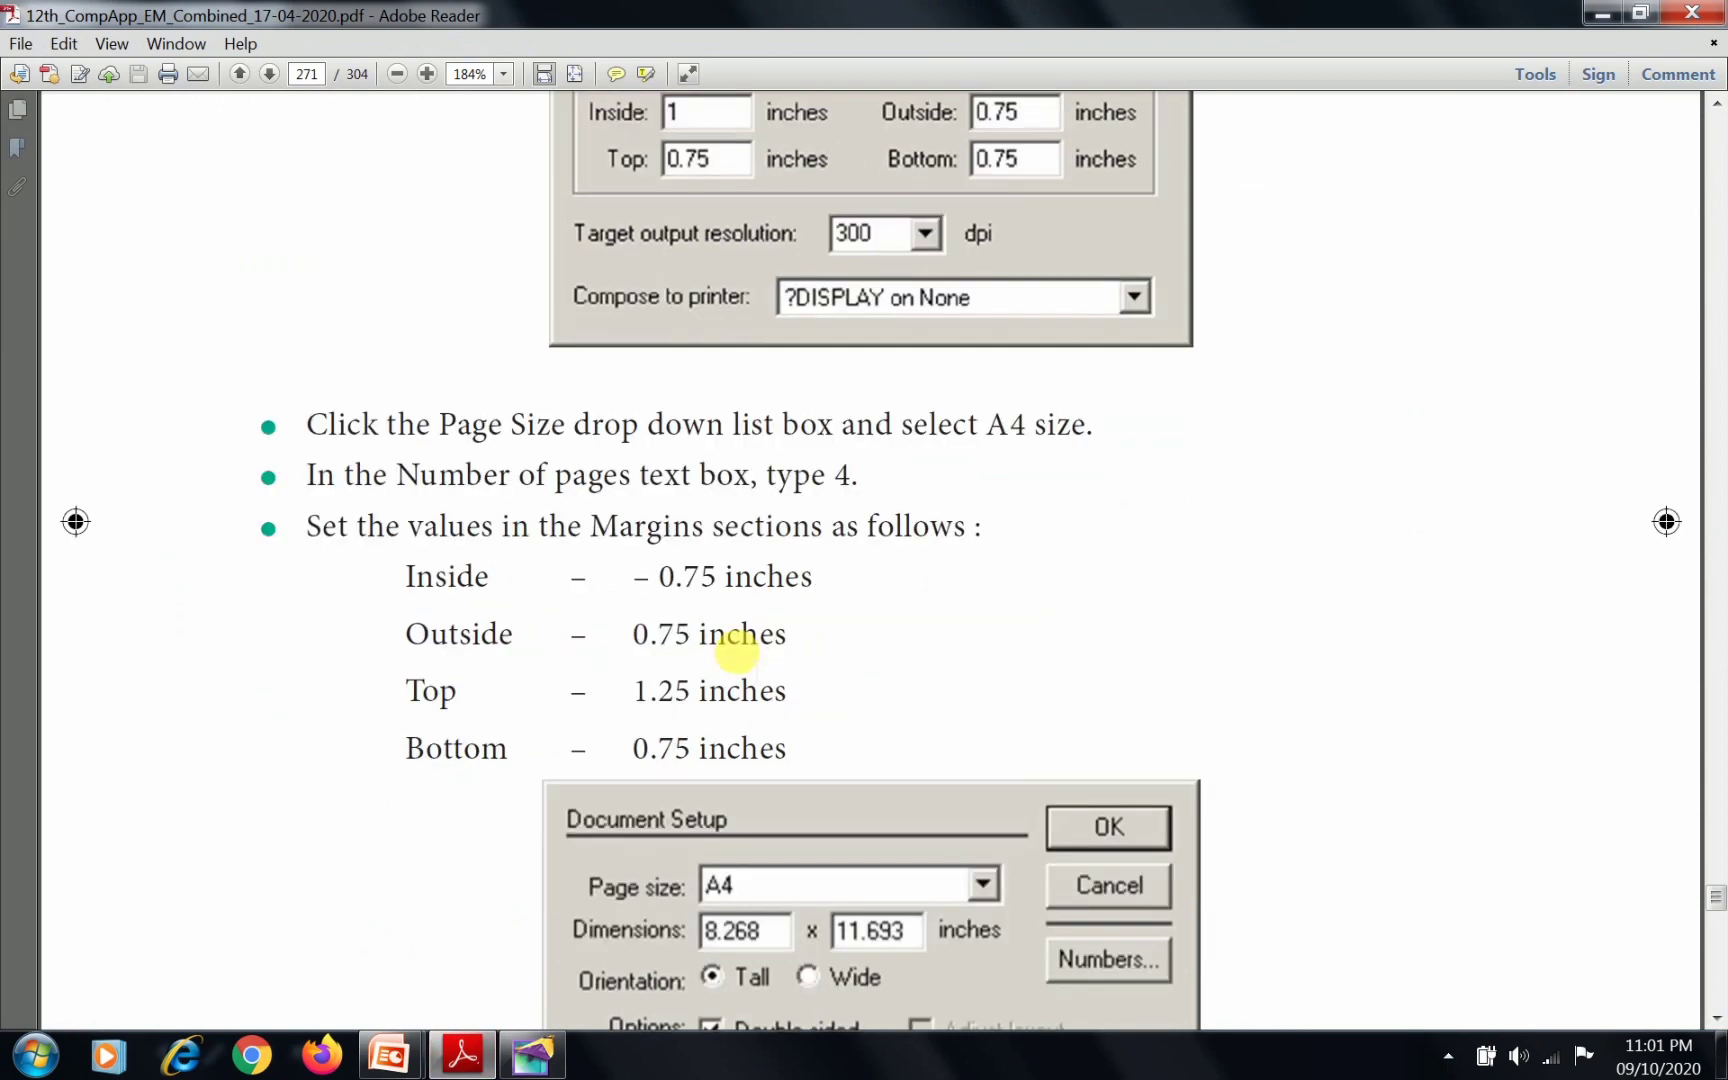
scroll(737, 652, down, 10)
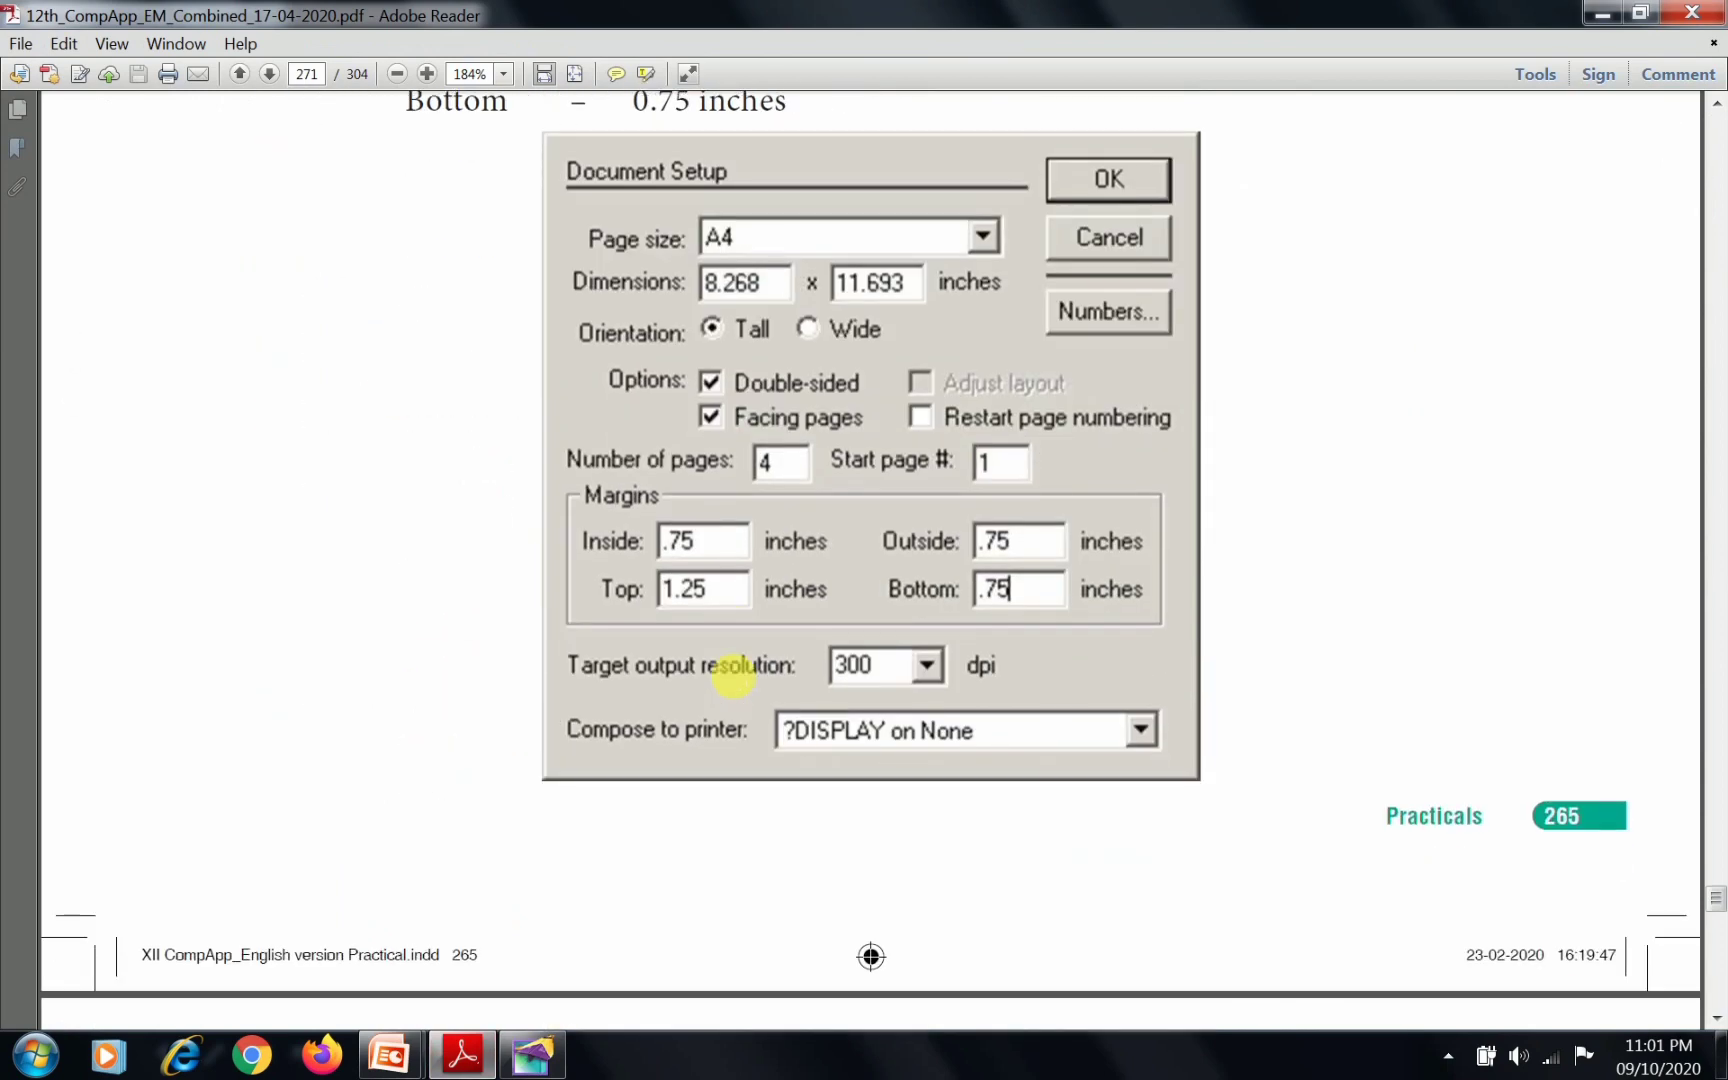
scroll(735, 672, down, 10)
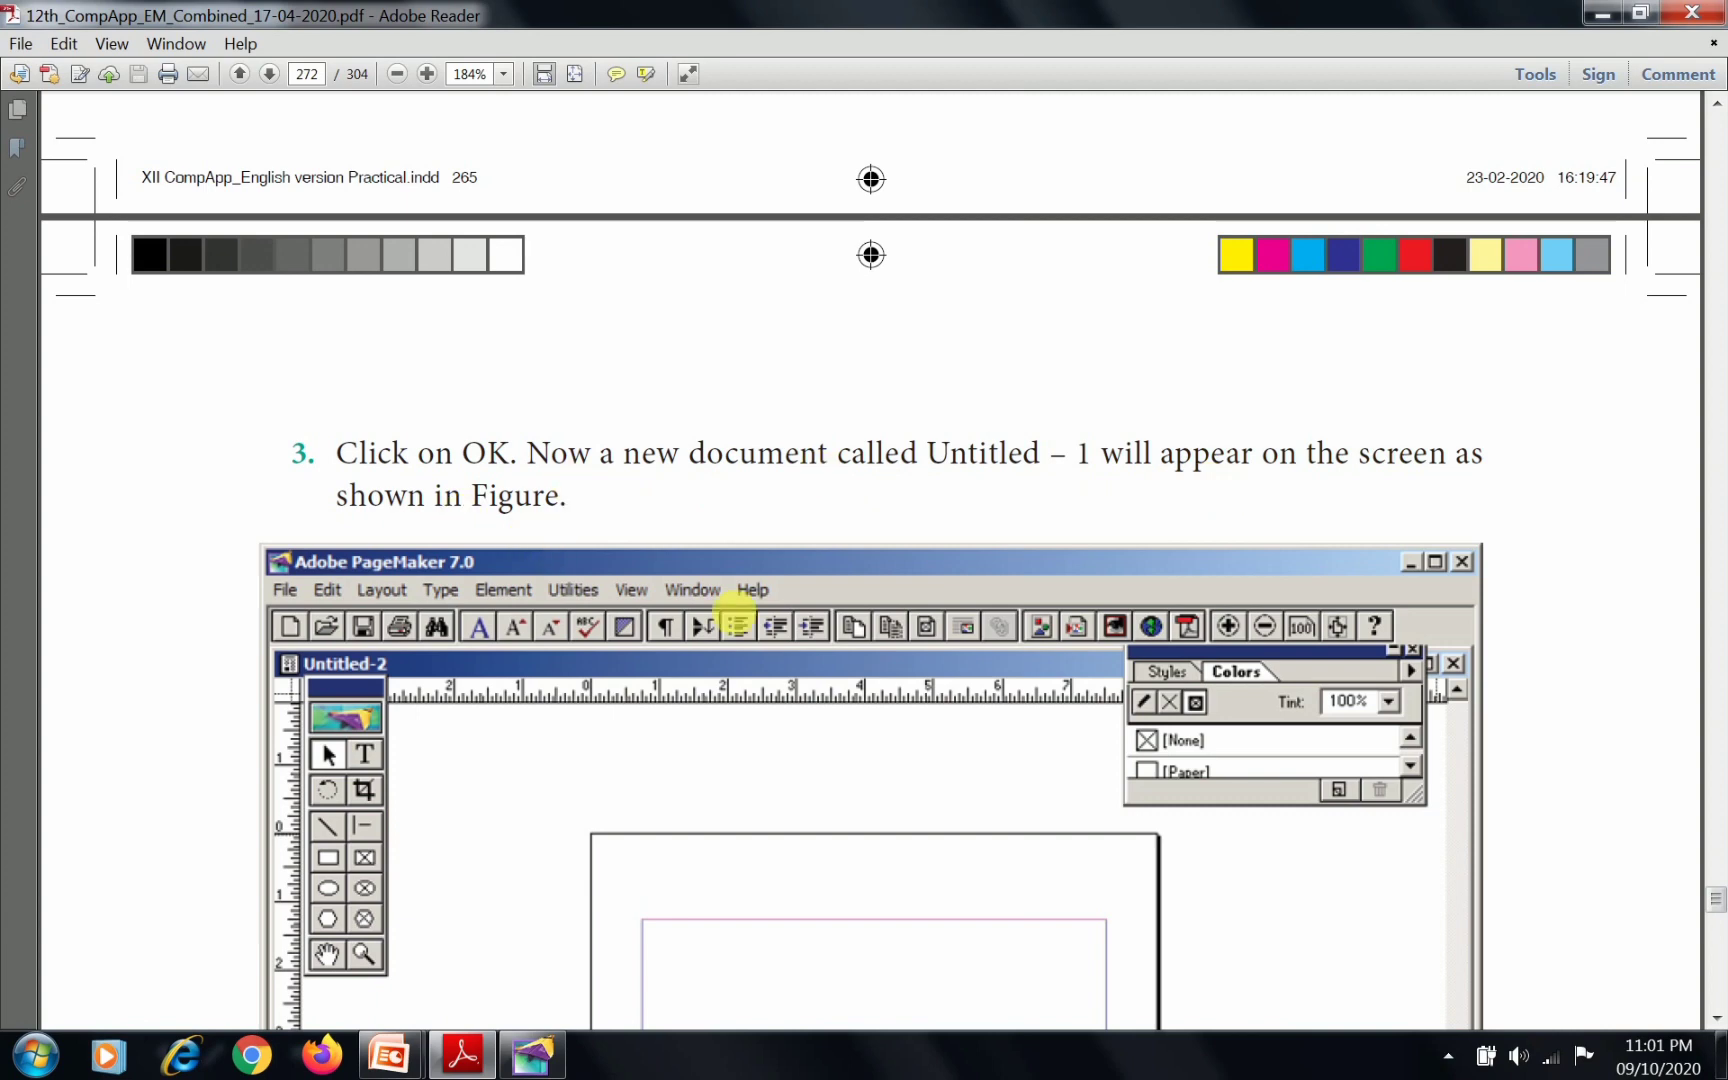
scroll(734, 625, down, 1)
scroll(734, 613, down, 1)
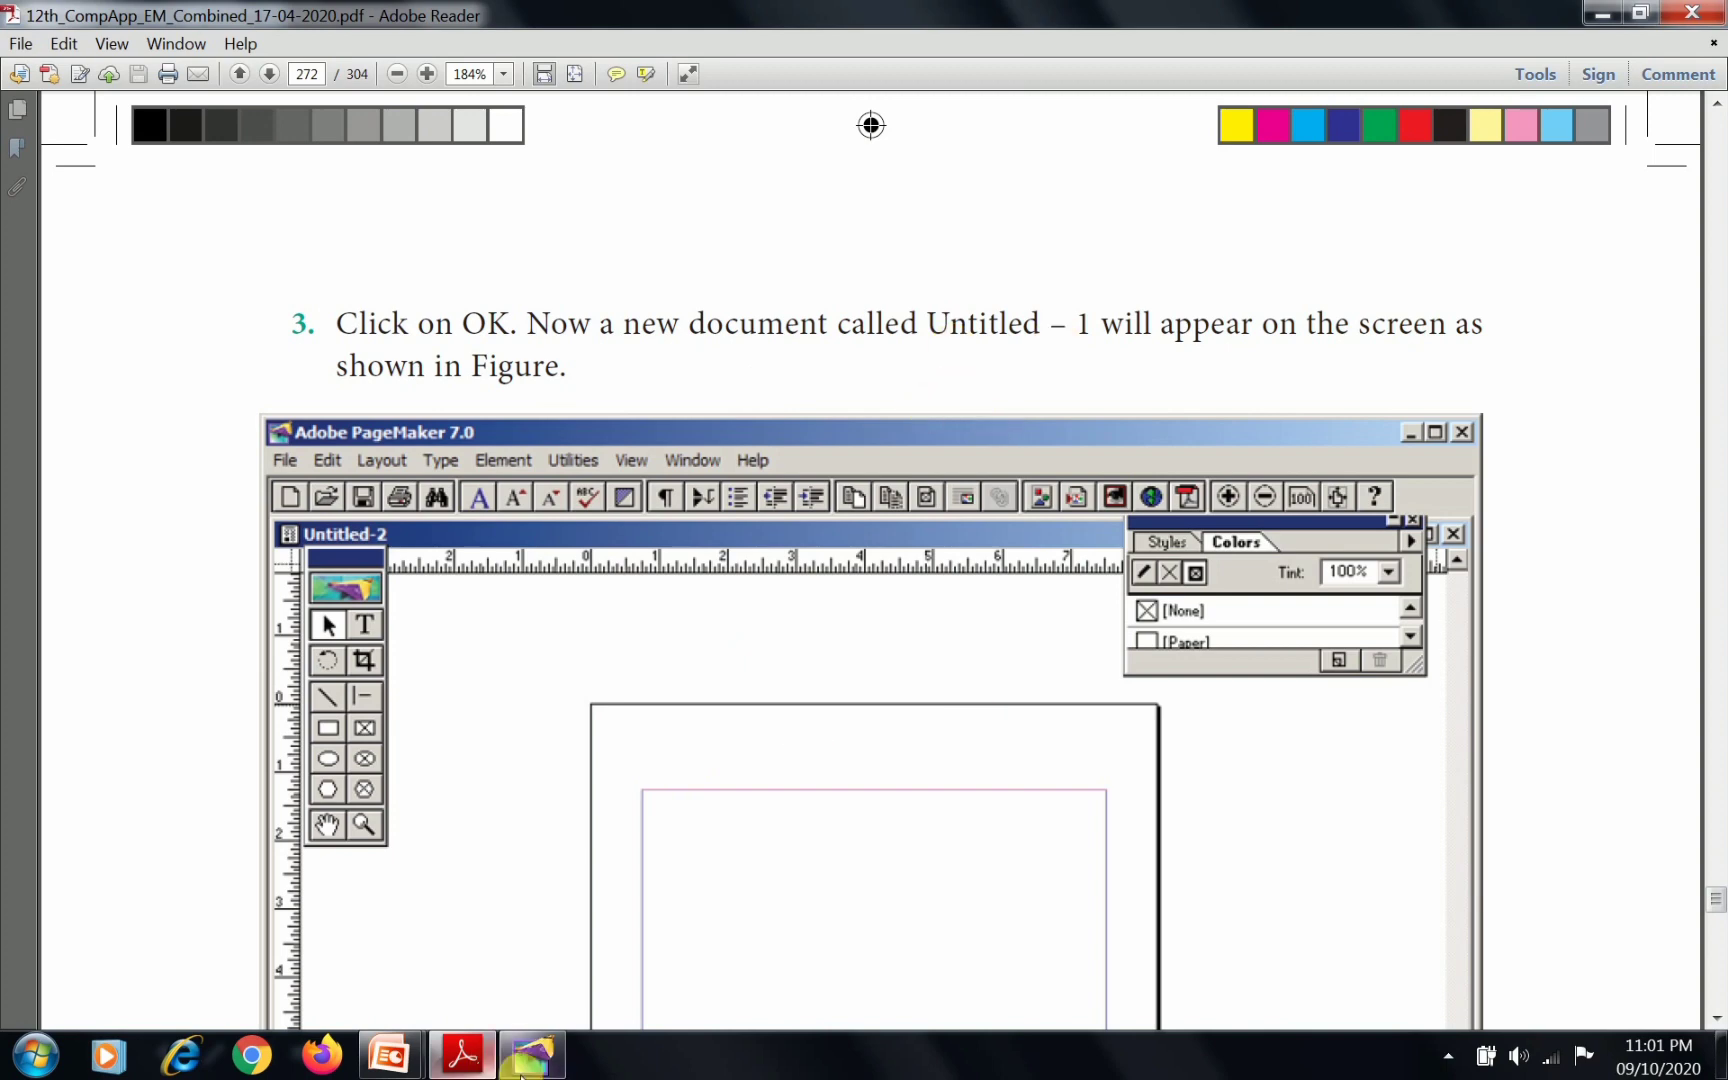
click(540, 1060)
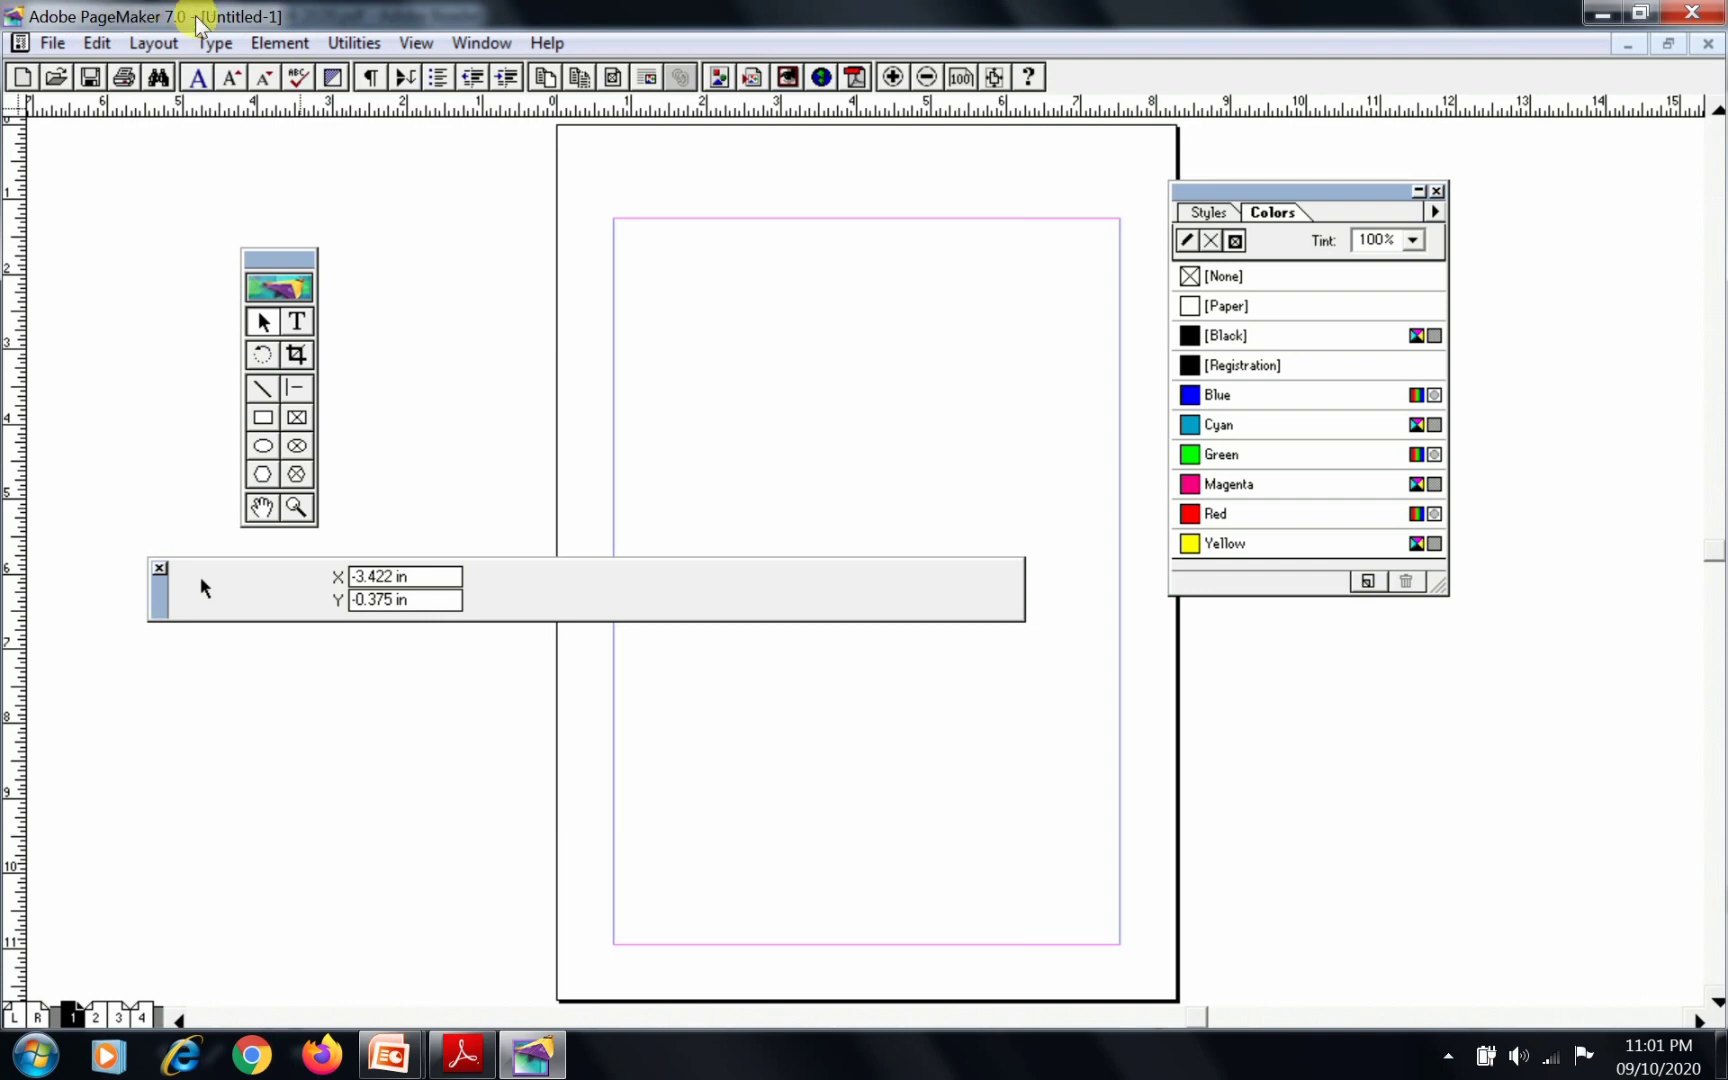
Switch to the manual in Adobe Reader and read the text block instruction and the HAPPINESS text it gives
key(alt+Tab)
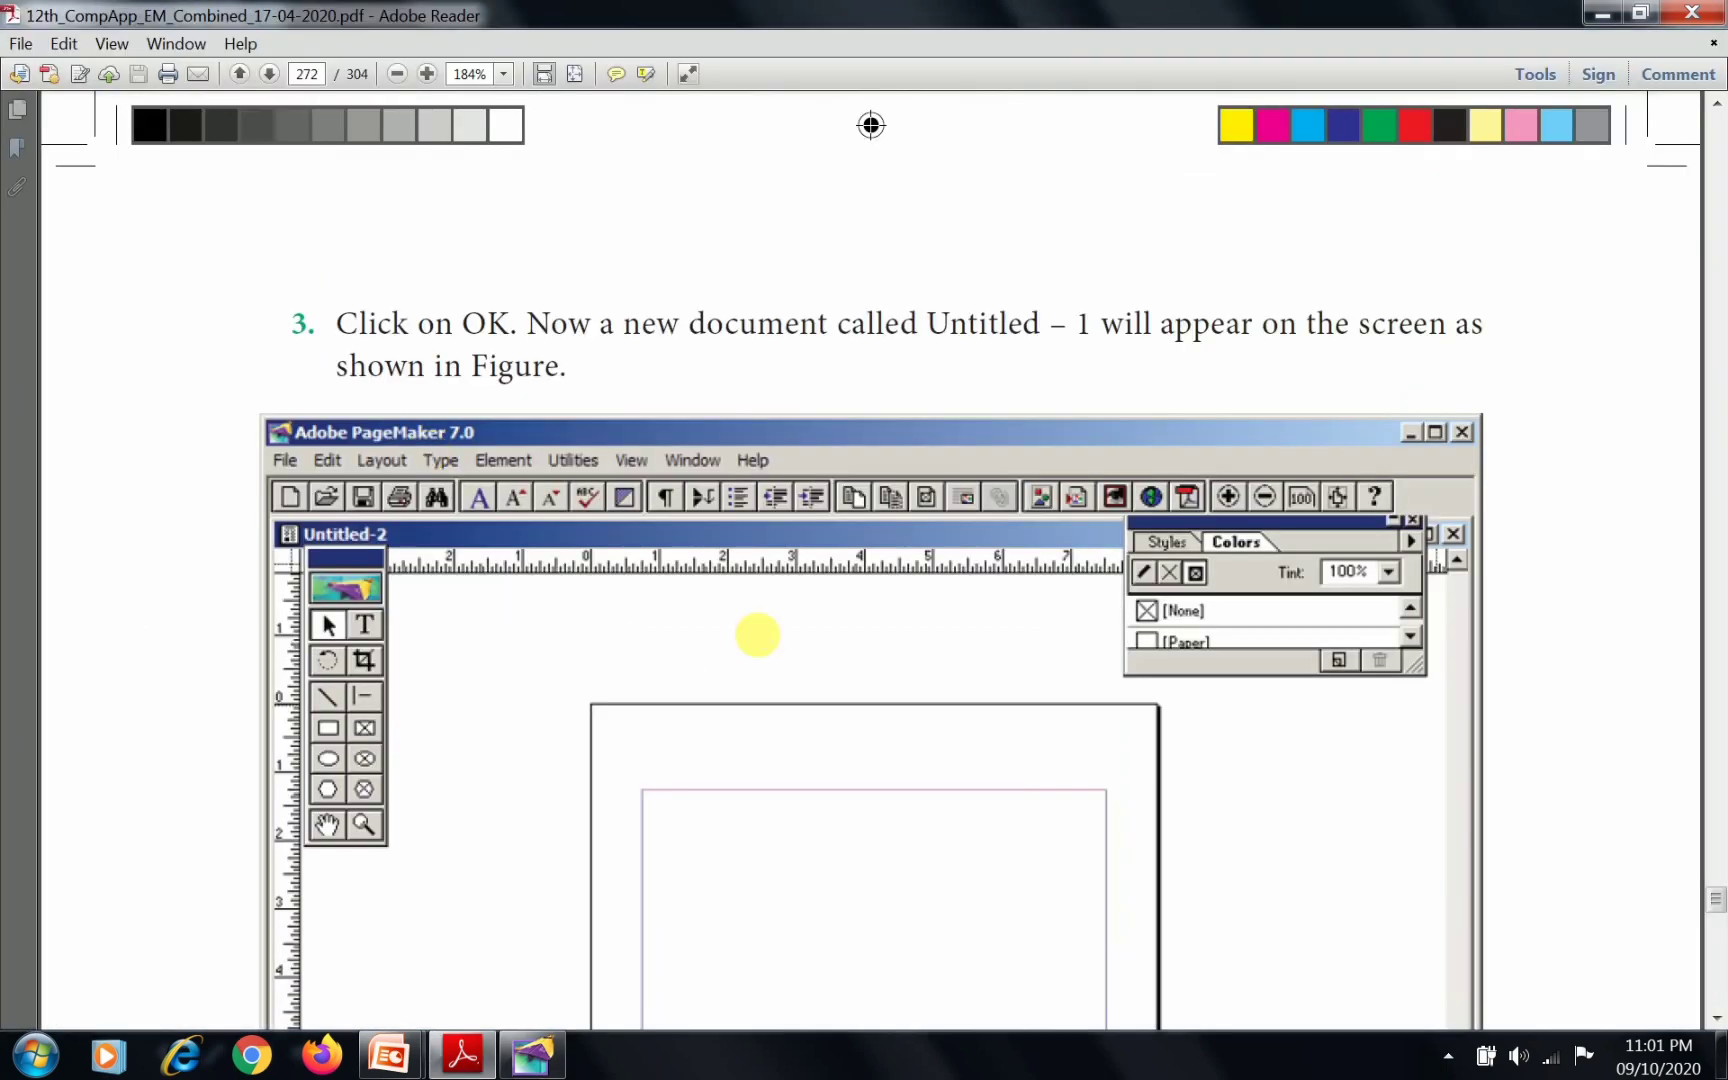
scroll(757, 631, down, 1)
scroll(757, 631, down, 10)
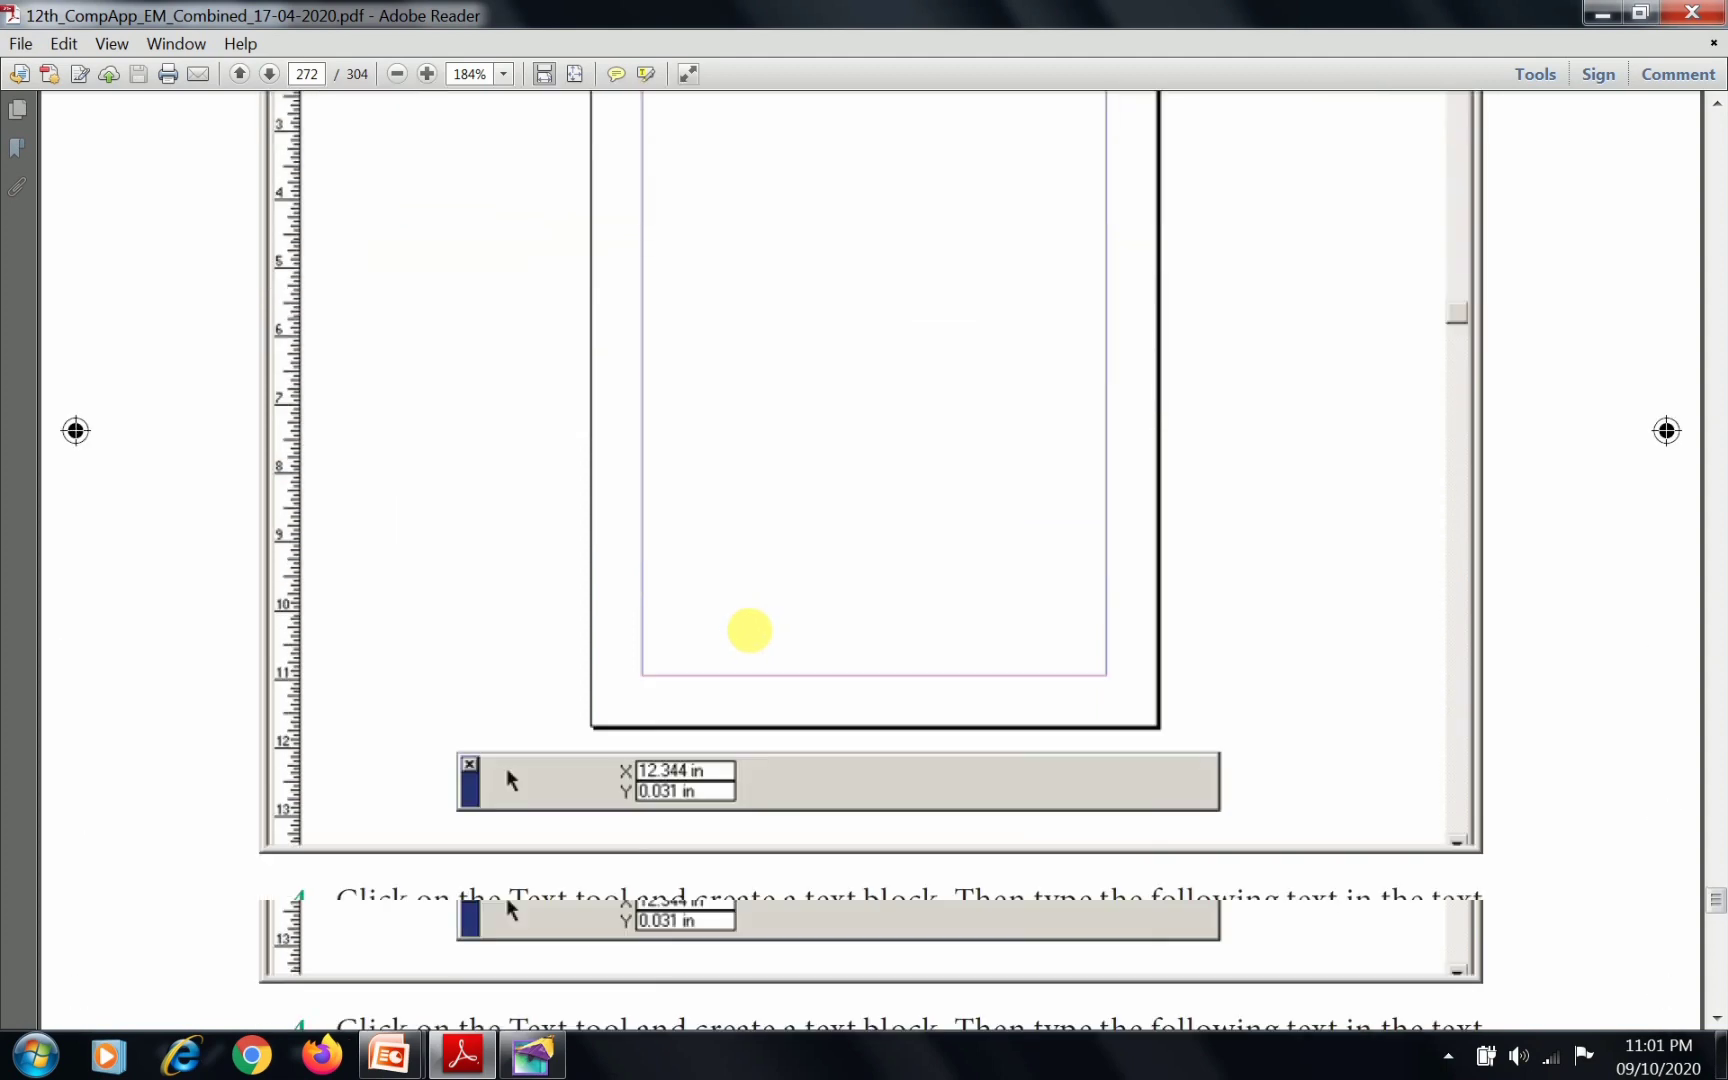
scroll(750, 630, down, 5)
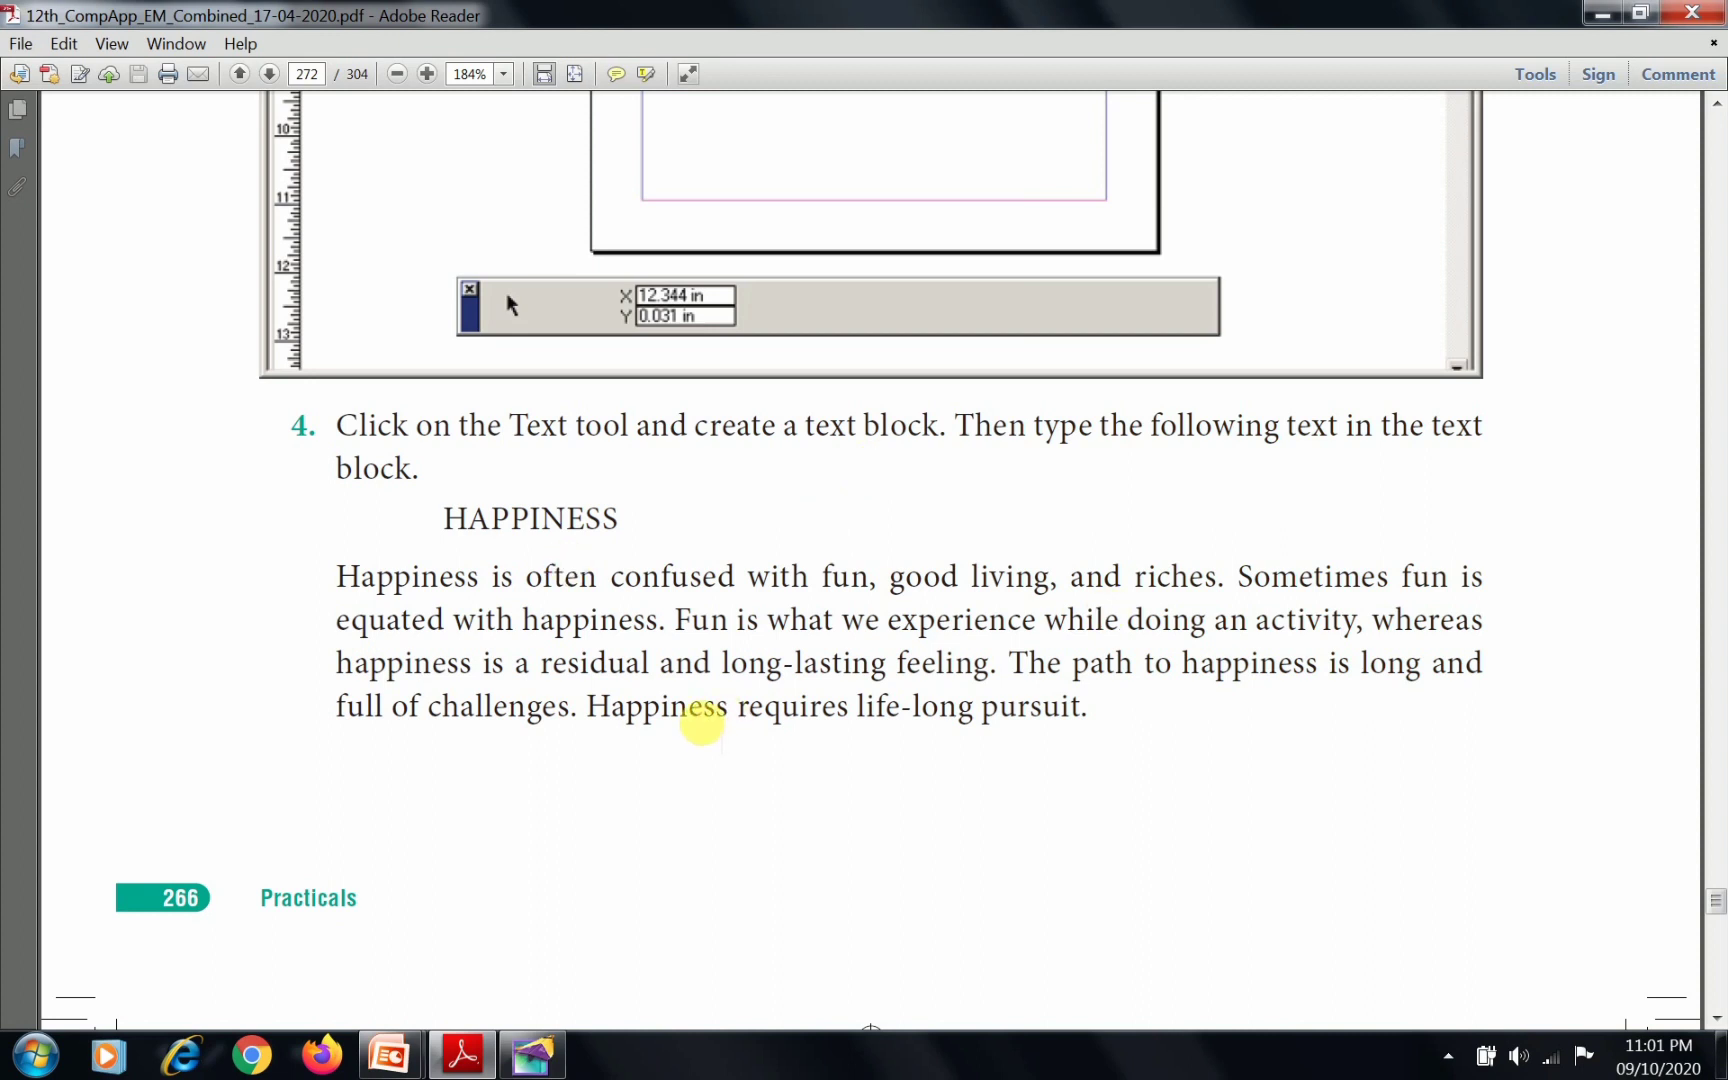
Switch to PageMaker and draw a text block with the Text tool across nearly the full width between page 1's margins
key(alt+Tab)
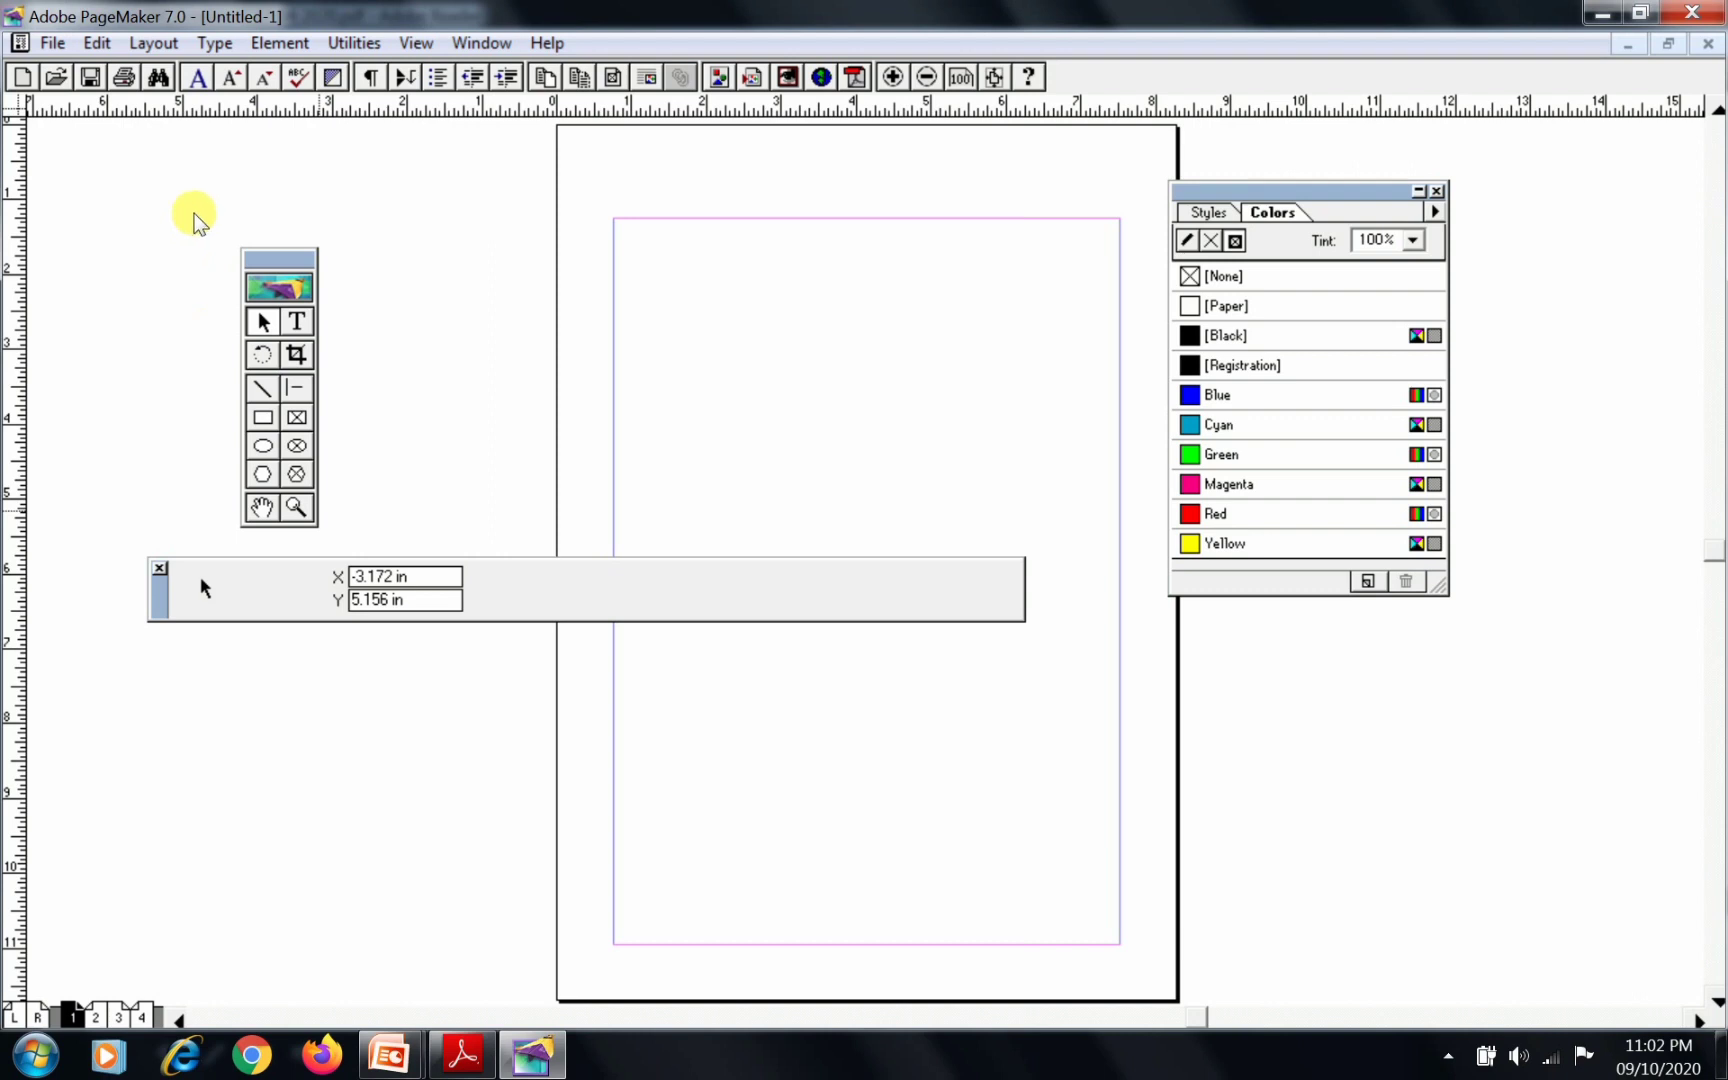
key(shift+F4)
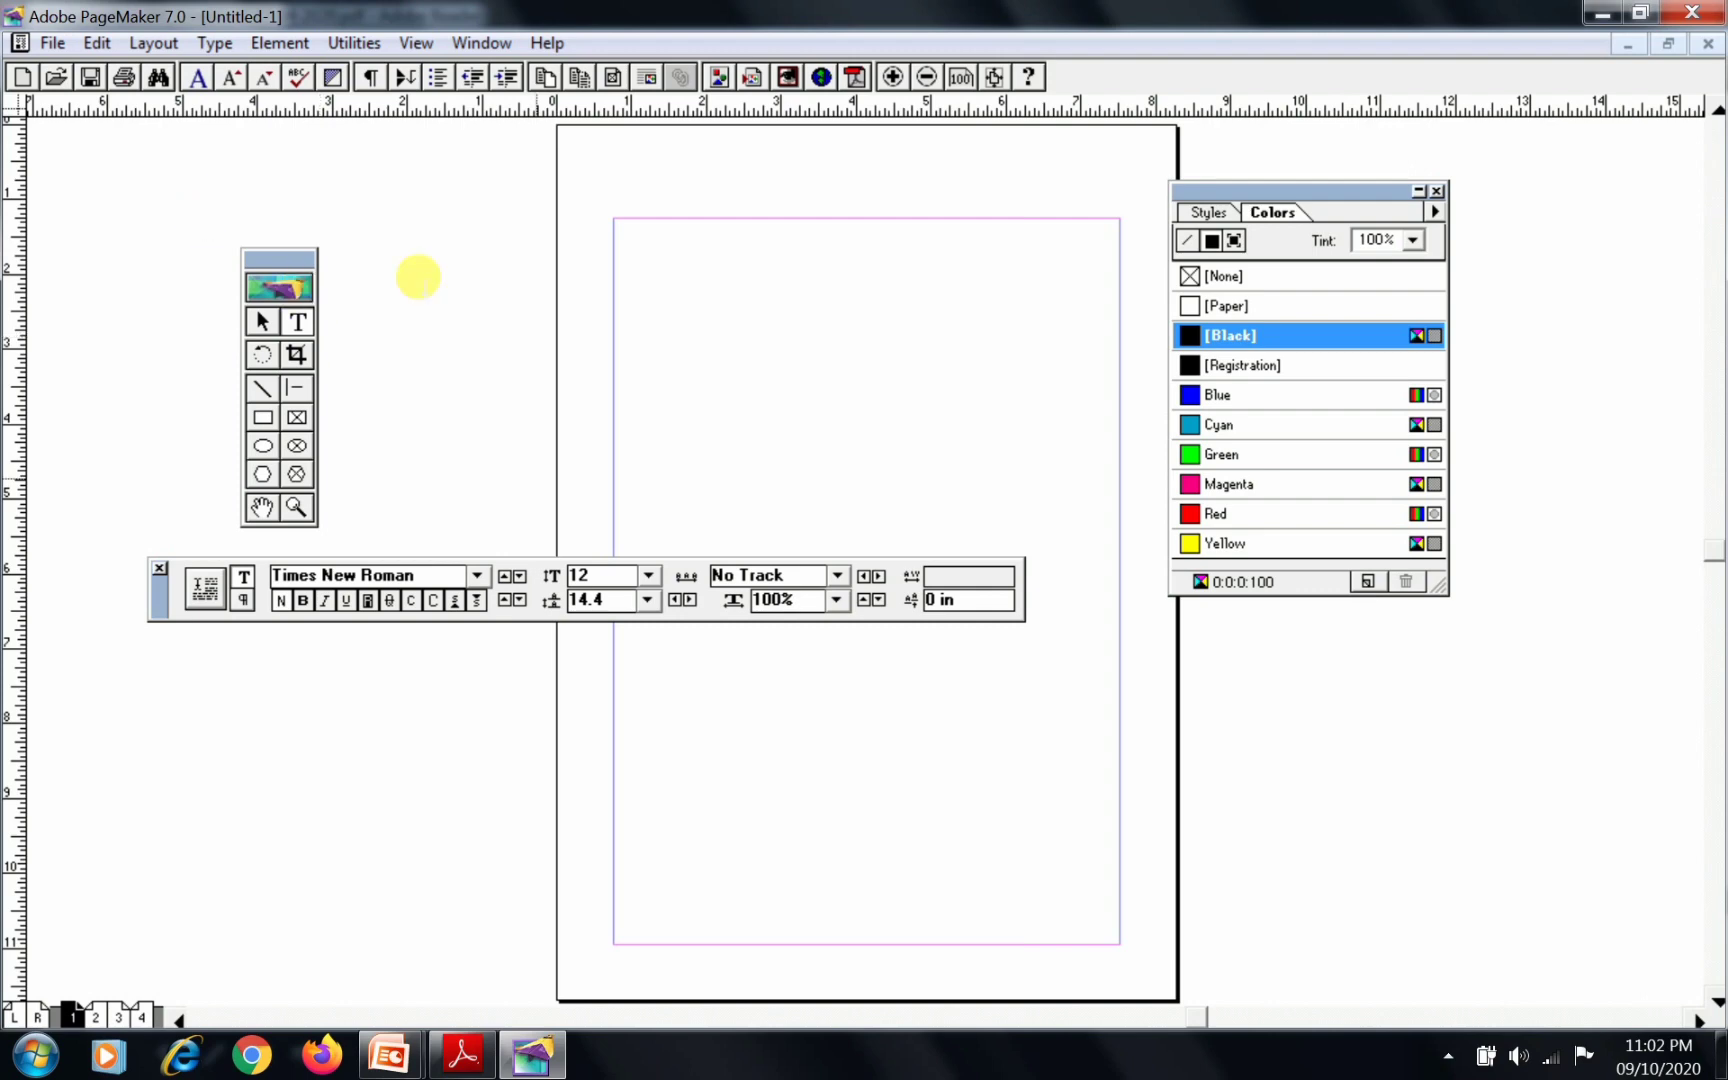
mouse_move(763, 481)
mouse_down()
mouse_move(1053, 536)
mouse_move(1103, 591)
mouse_up()
Switch to the manual in Adobe Reader and copy the HAPPINESS heading together with the paragraph below it
key(alt+Tab)
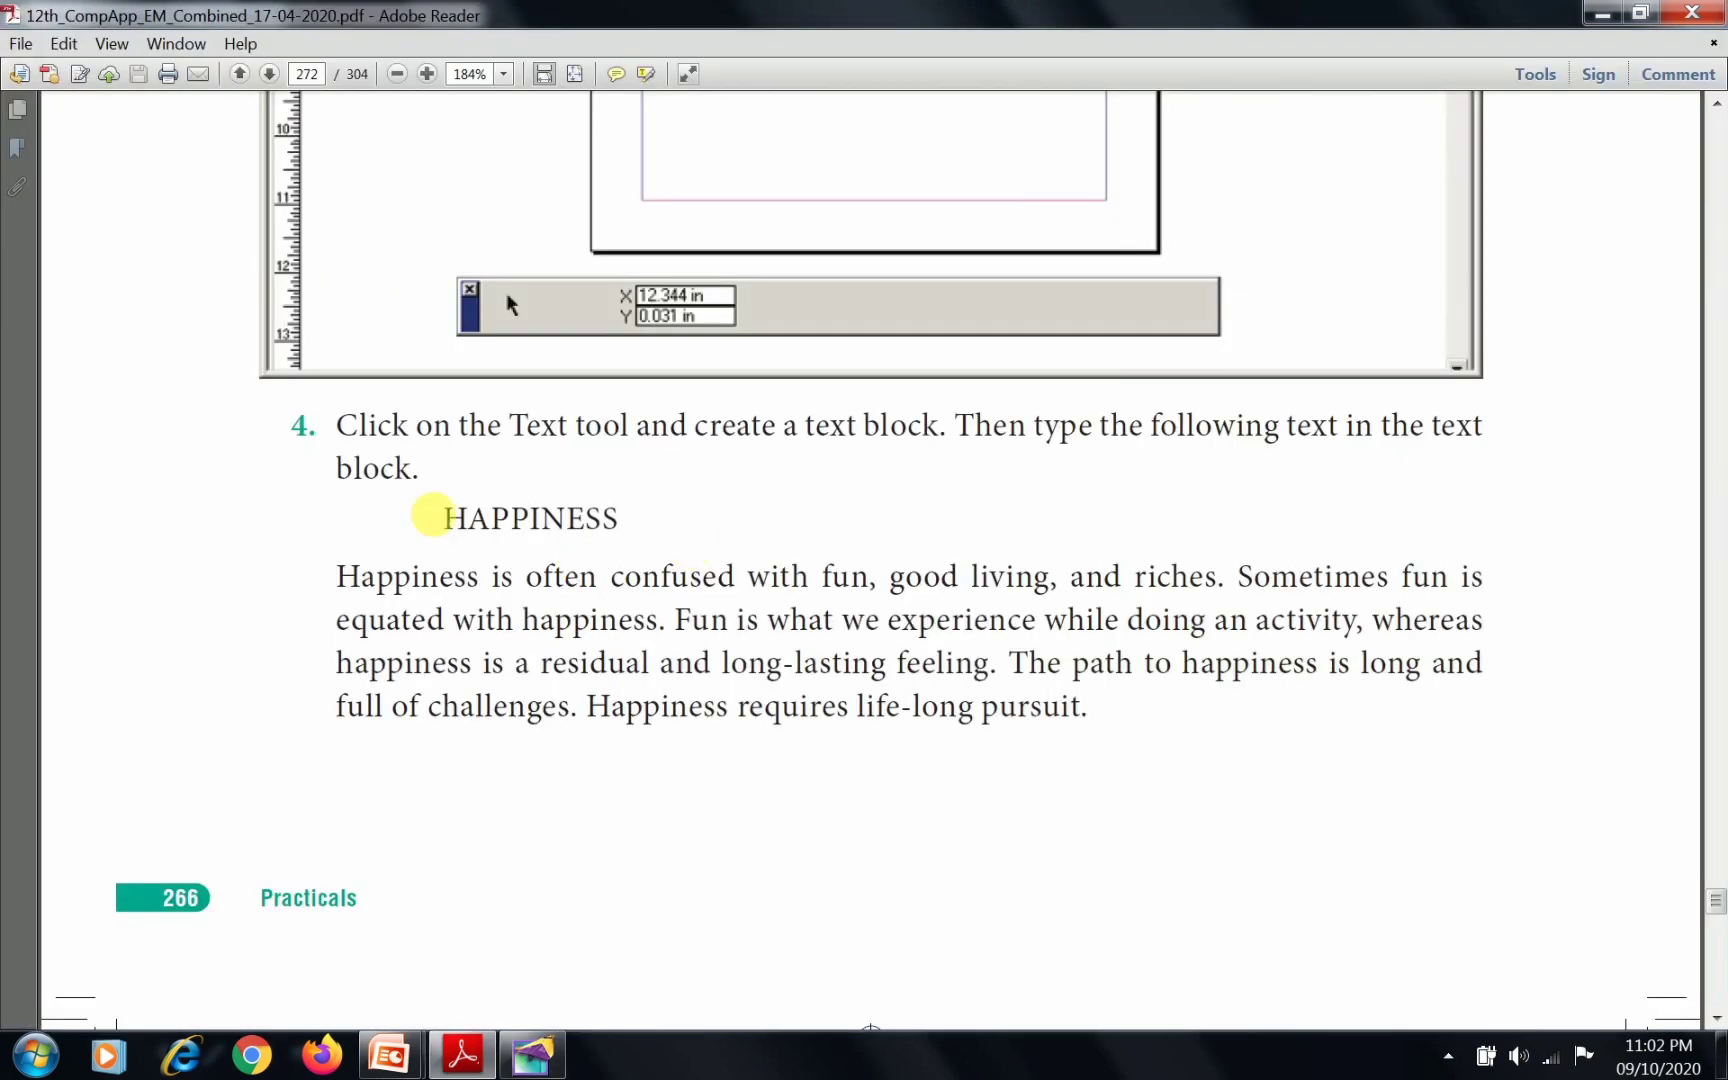
click(447, 518)
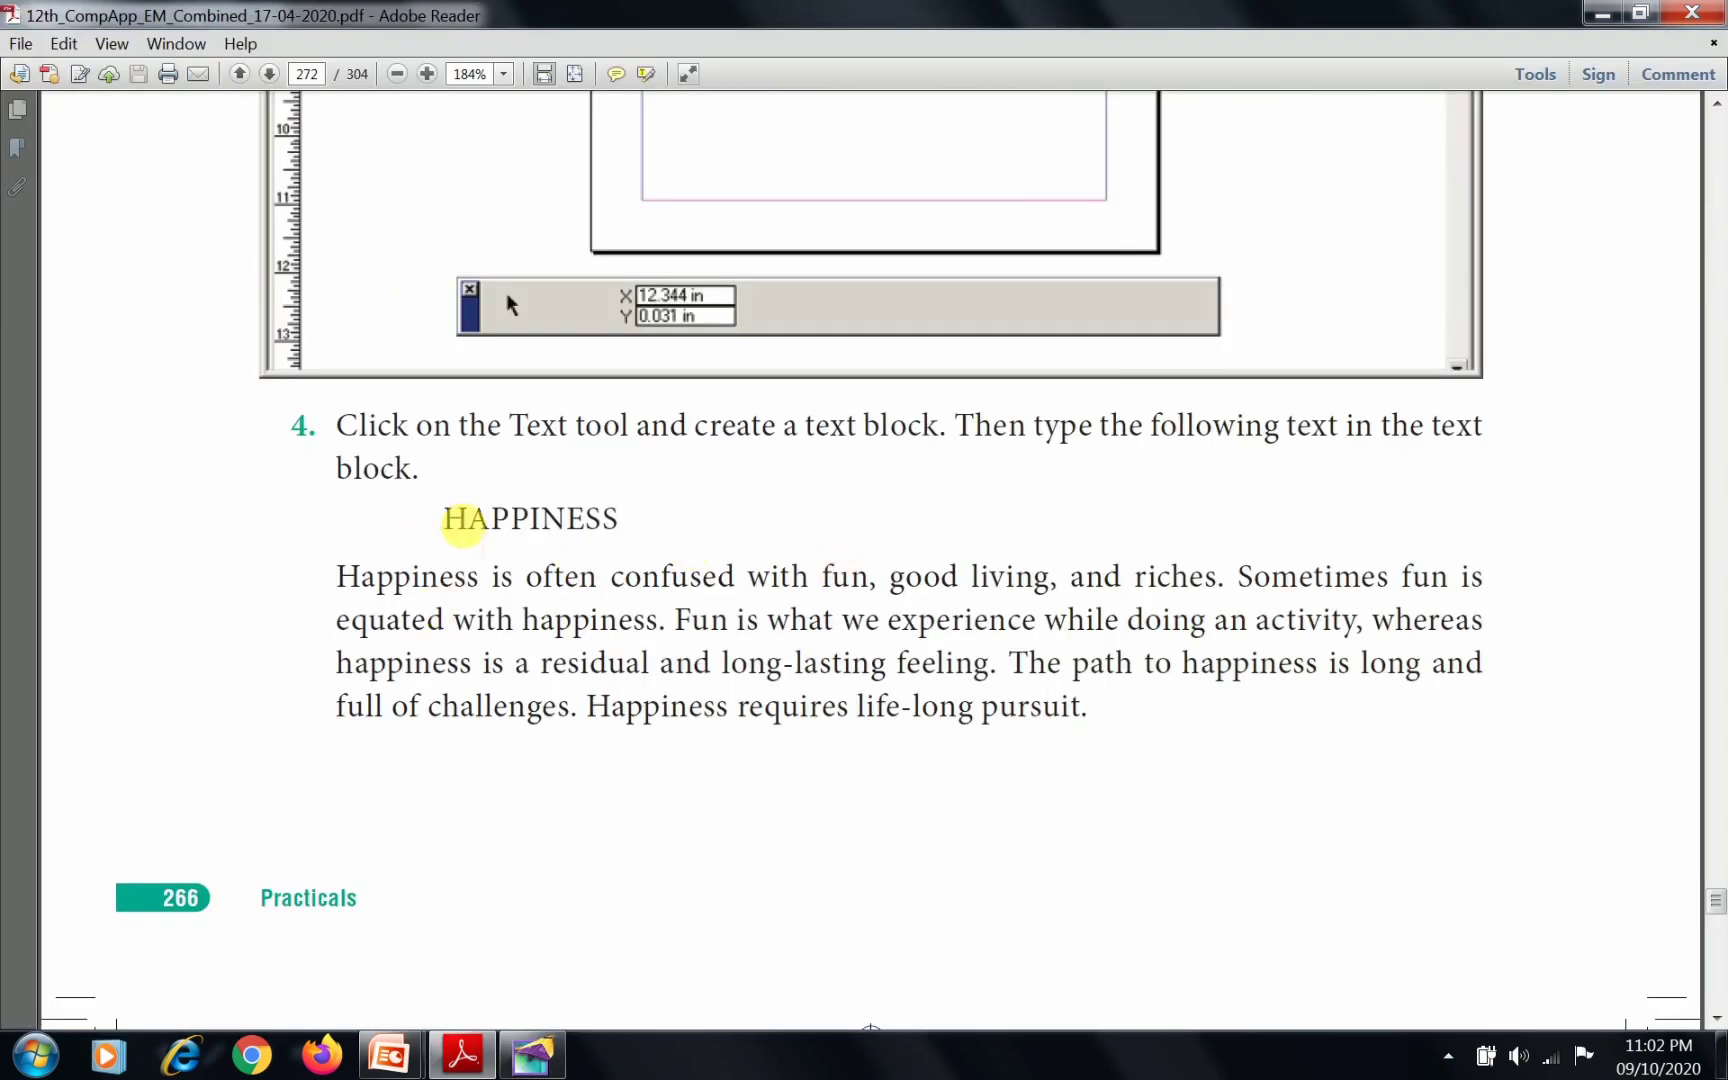
drag(683, 594, 1100, 730)
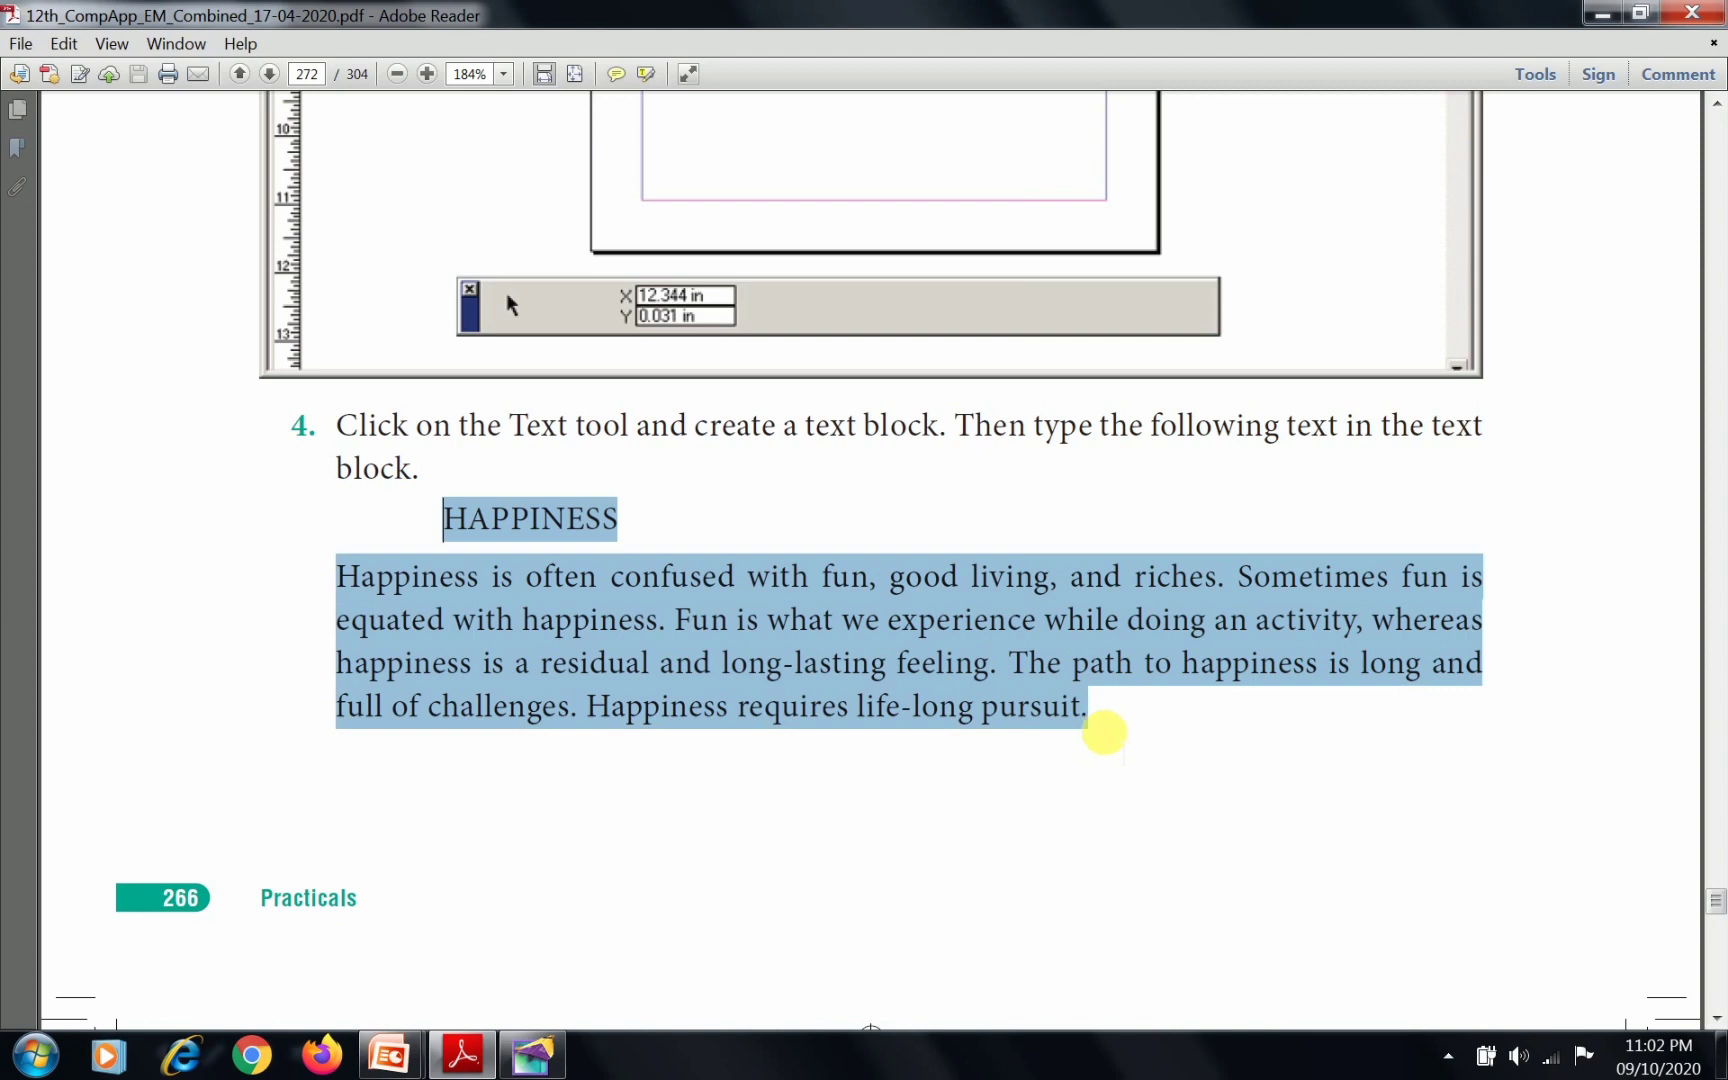
Paste the copied text into the PageMaker text block, accepting the temporary font substitution, and put the HAPPINESS heading on its own line
key(alt+Tab)
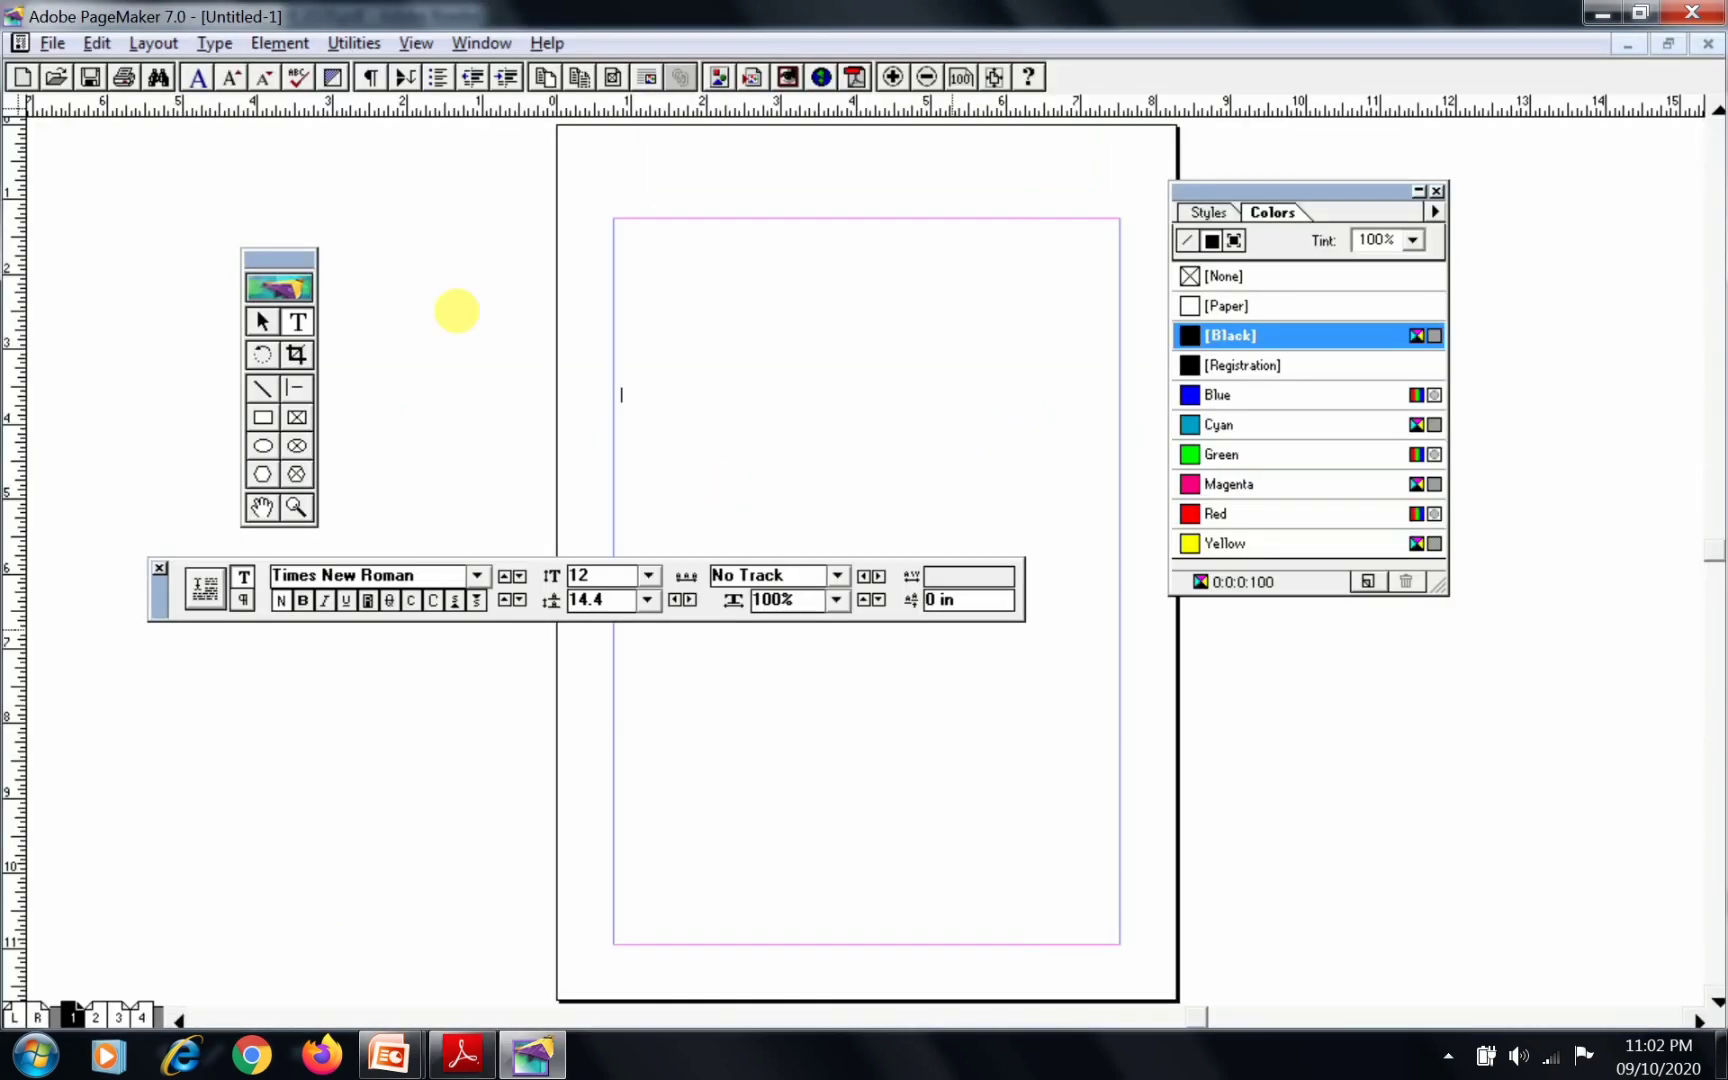
key(ctrl+v)
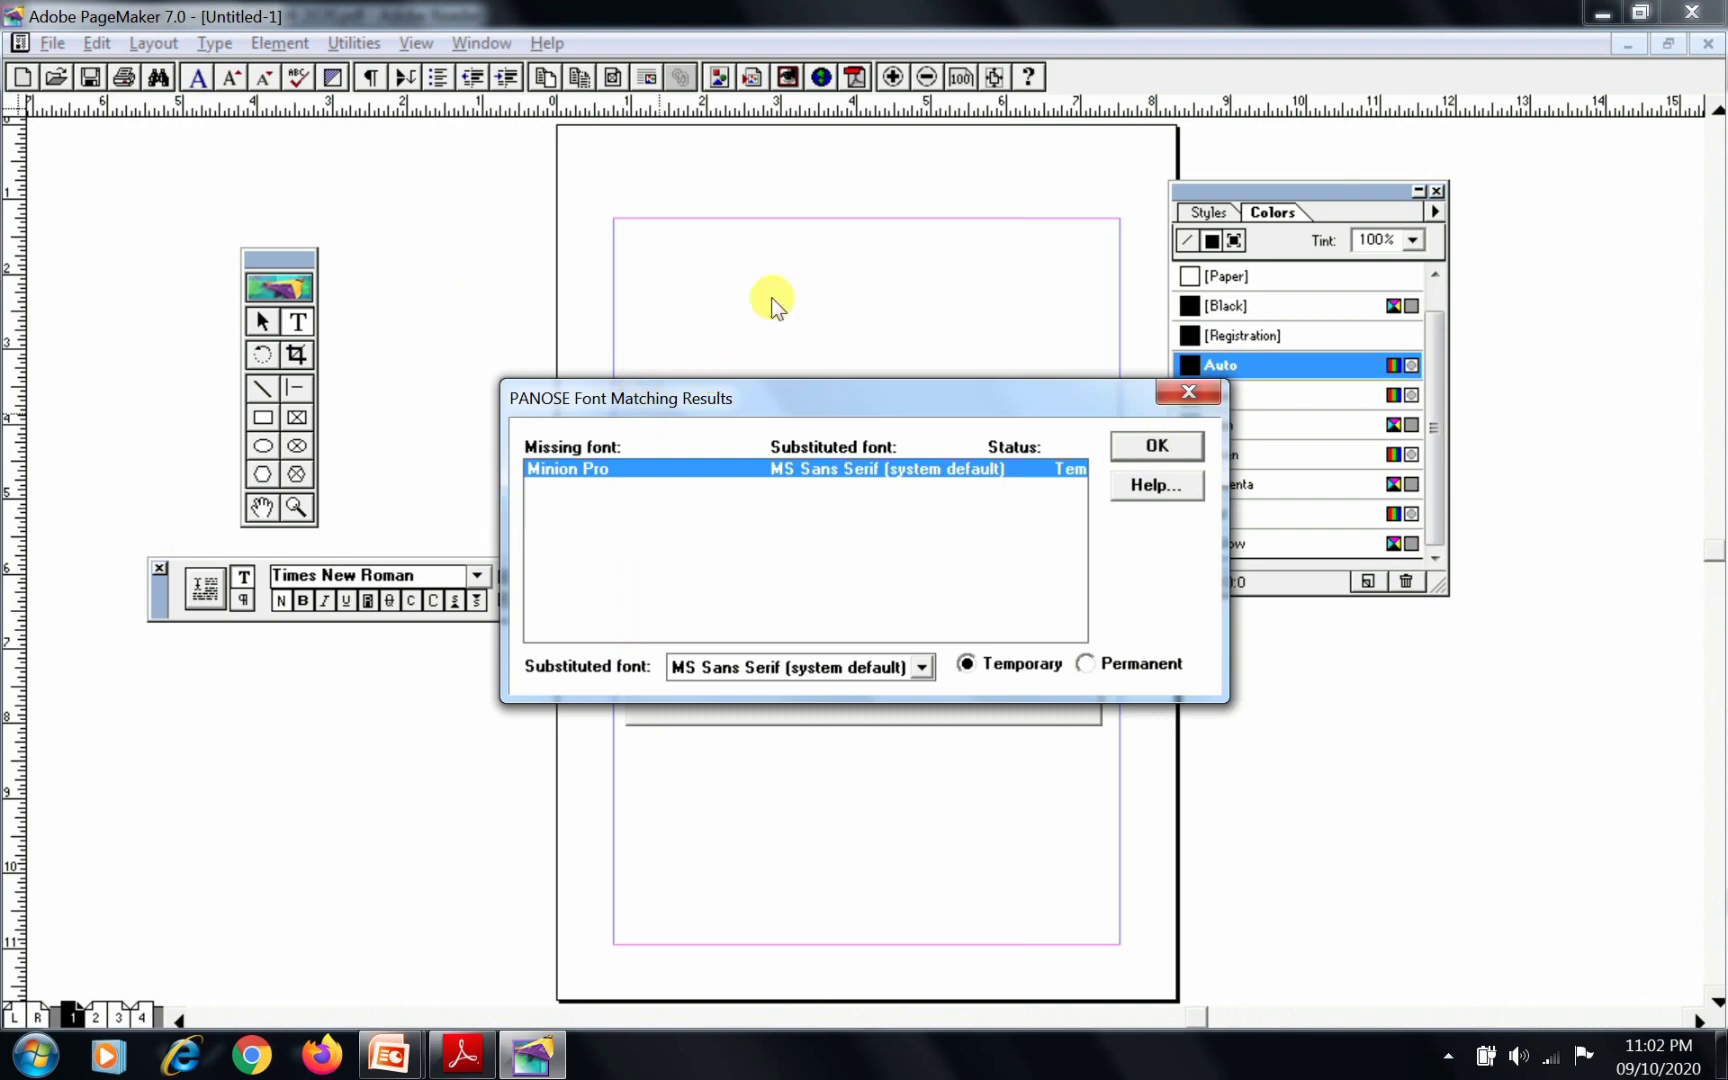
key(Return)
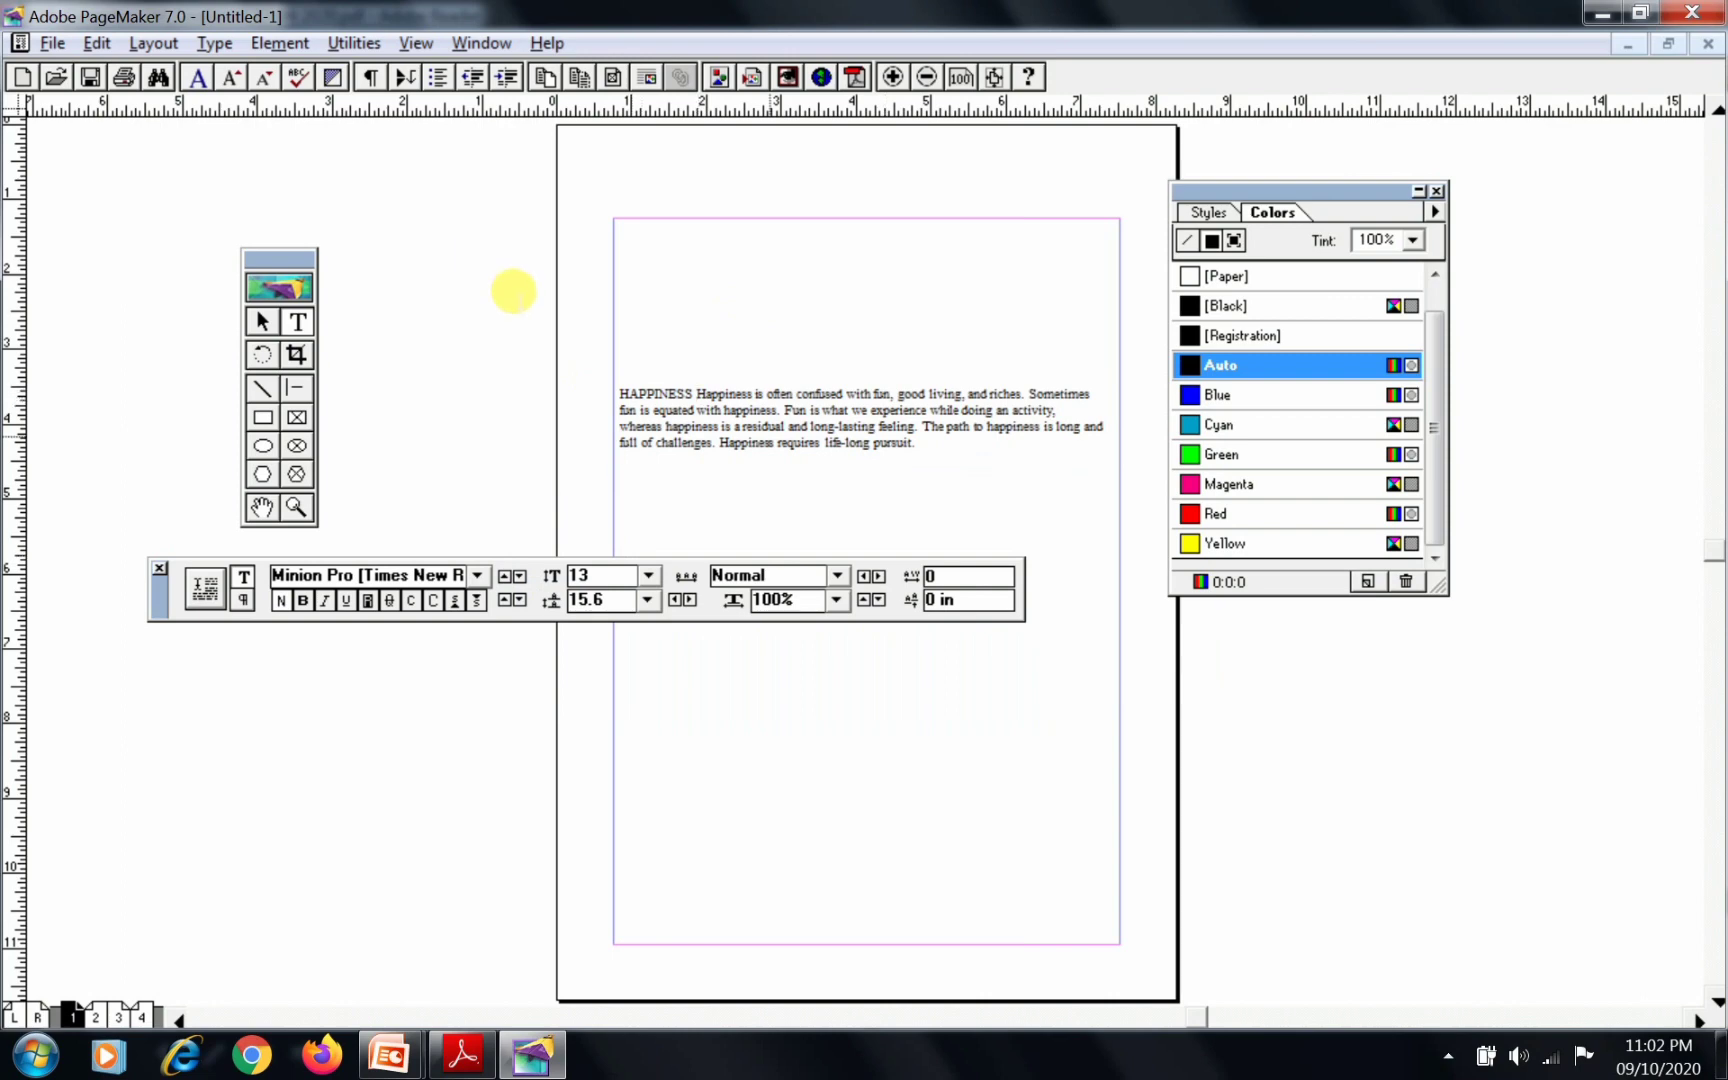
key(Return)
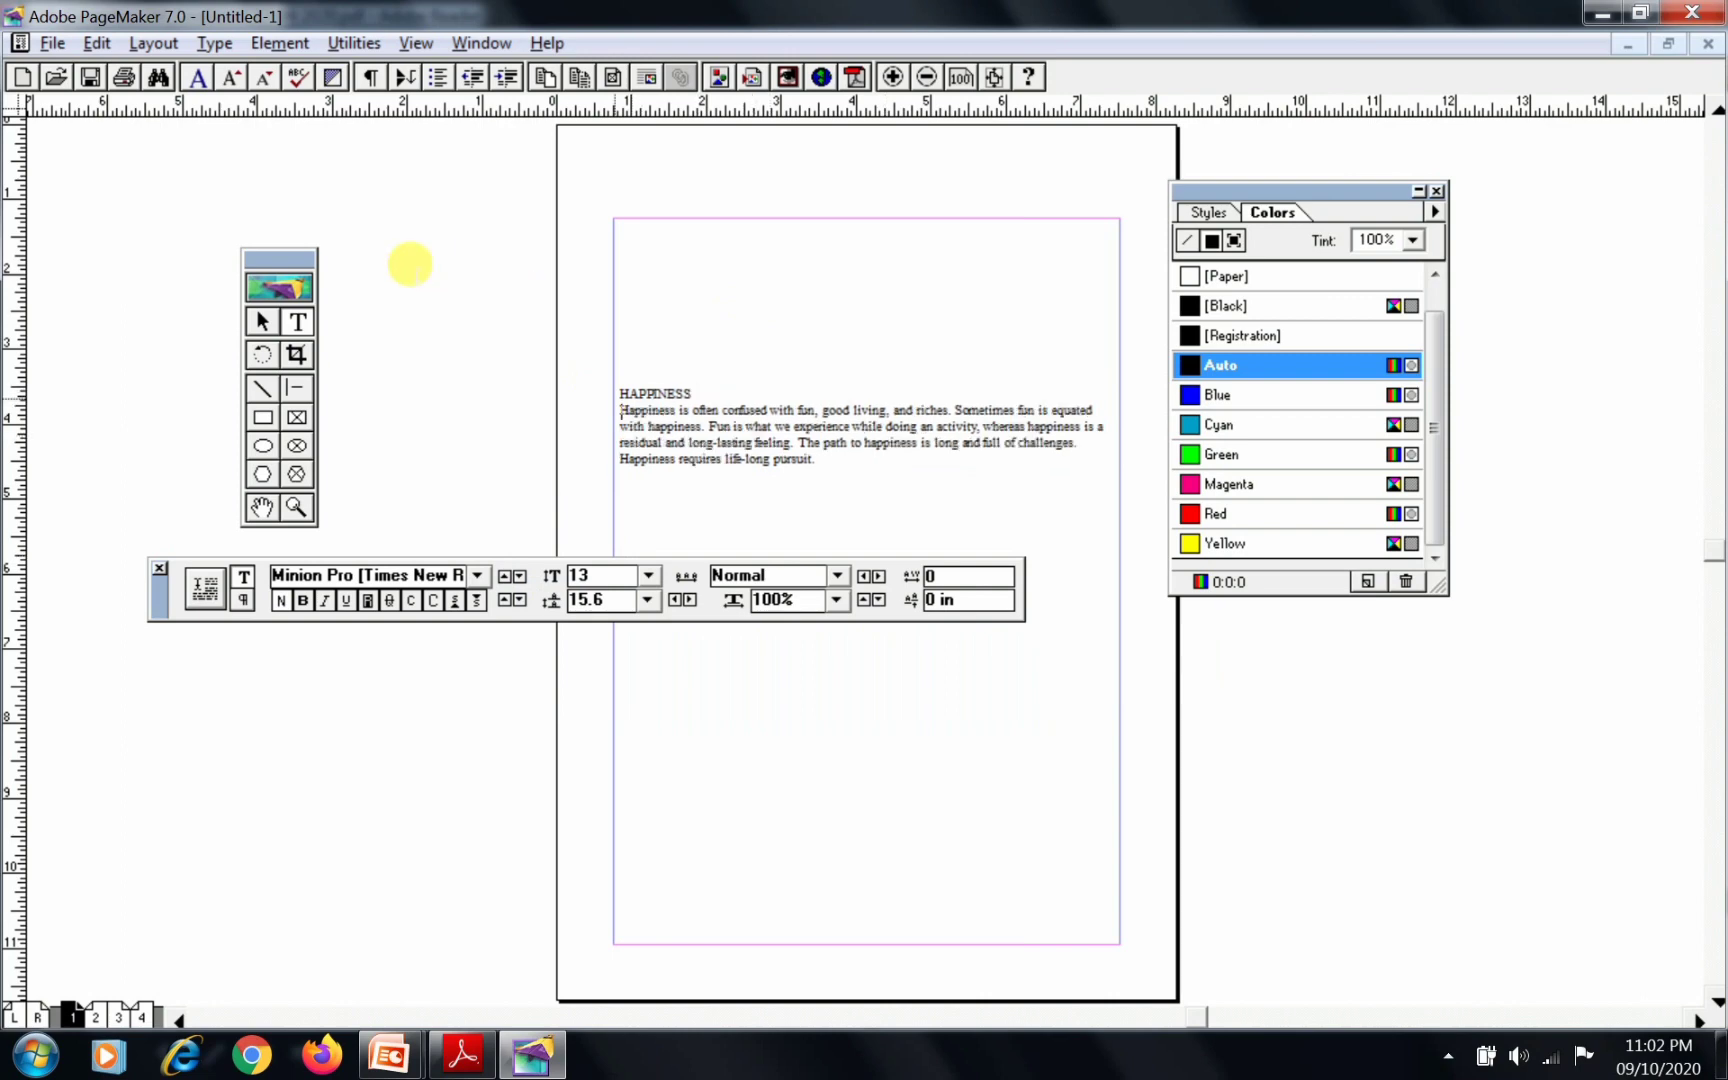
click(639, 396)
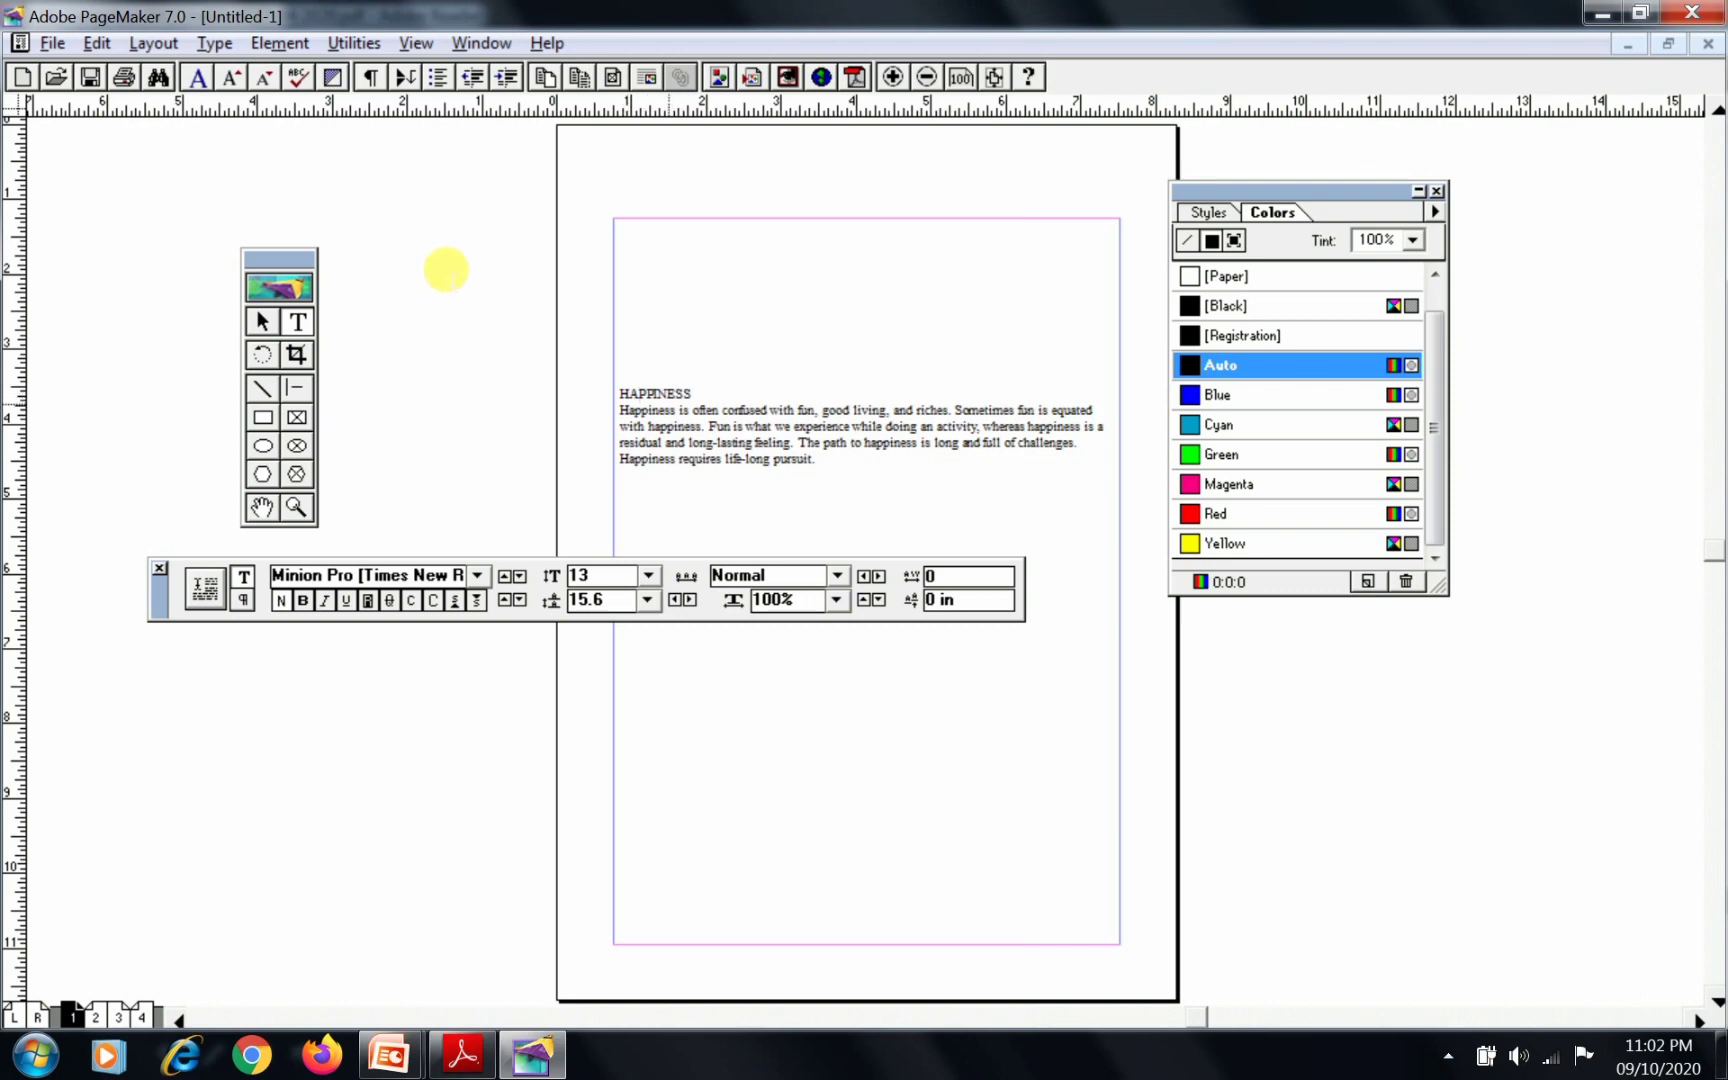
Switch to the manual in Adobe Reader and read the font, size, leading, bold and alignment instructions for the heading
key(alt+Tab)
scroll(675, 706, down, 5)
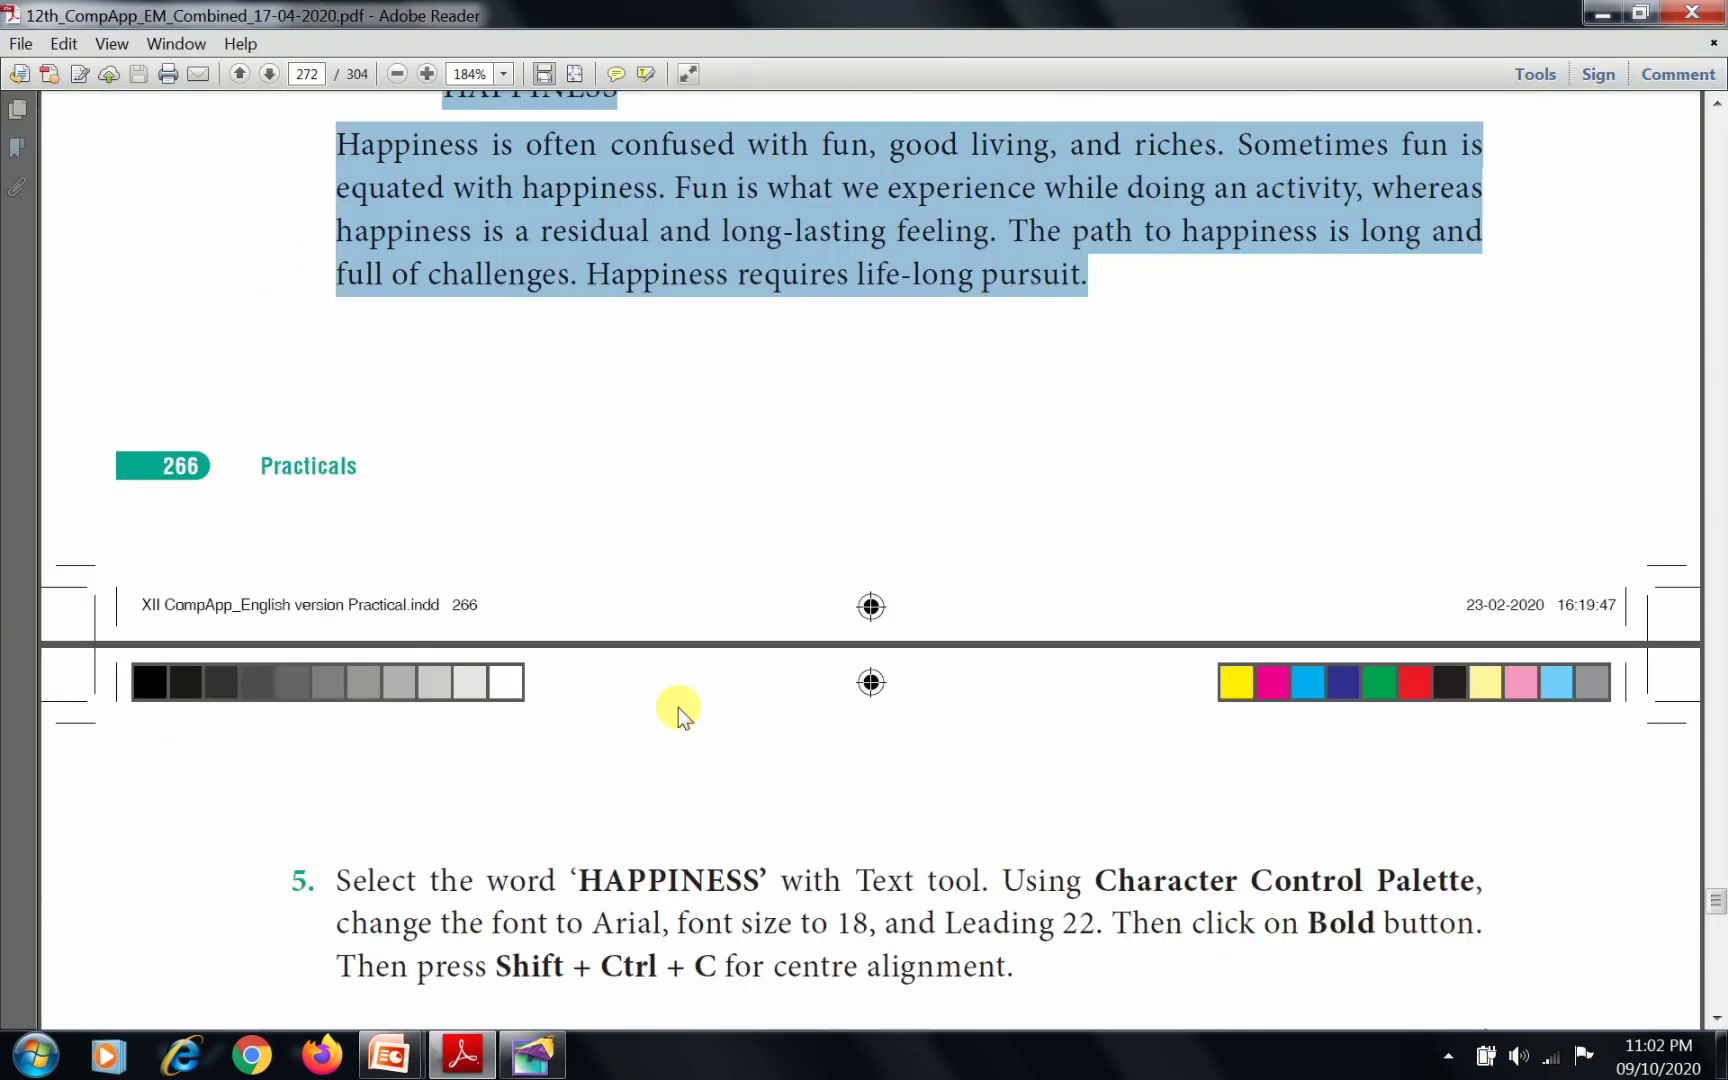
scroll(678, 707, down, 5)
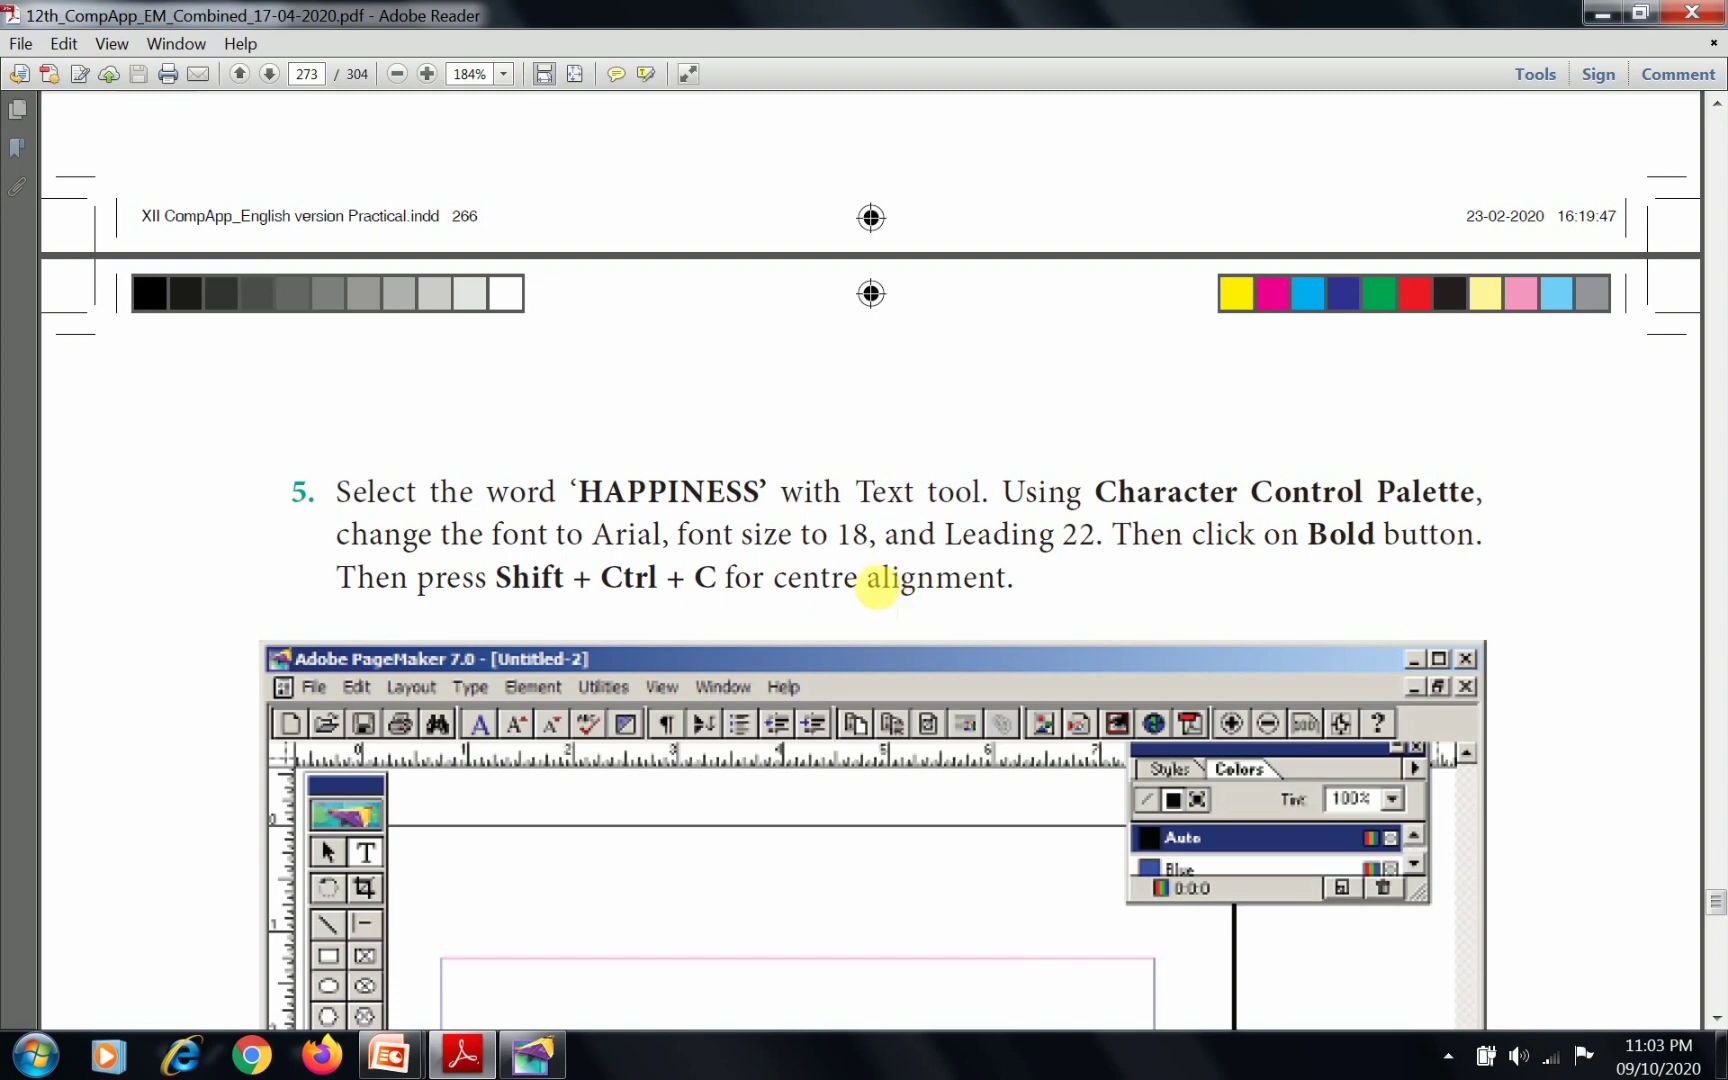
key(alt+Tab)
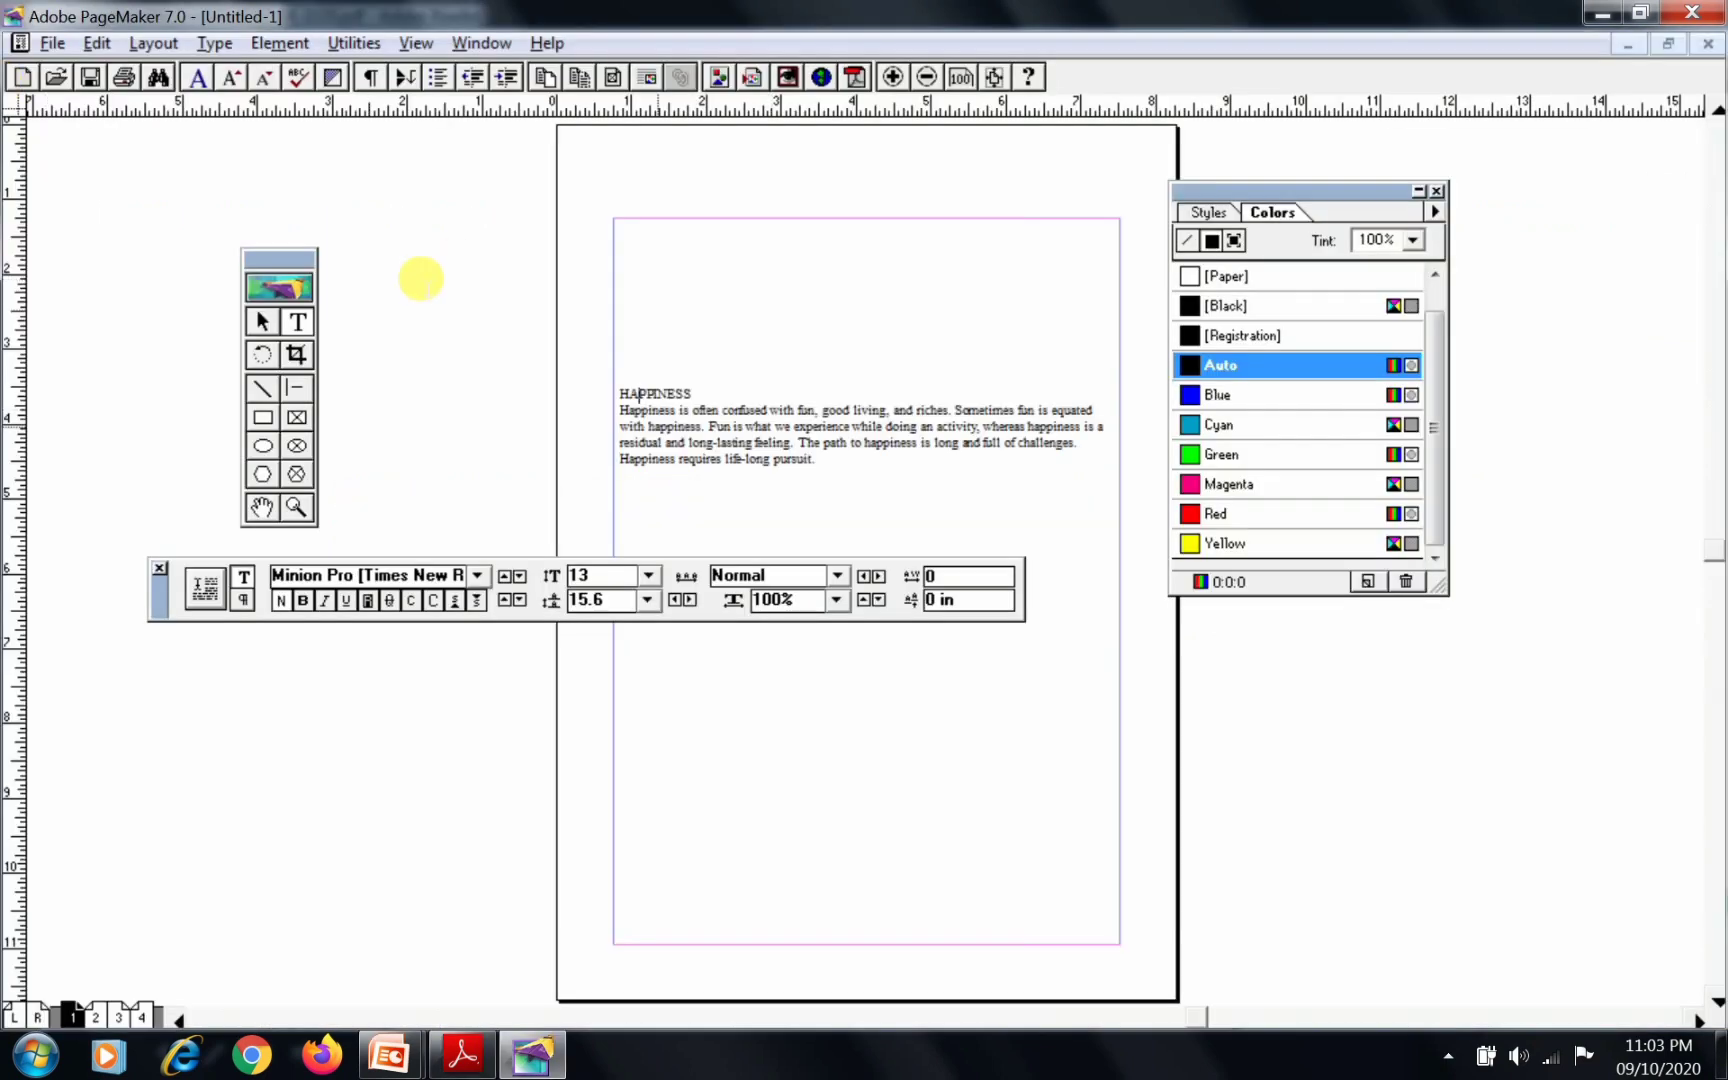
click(200, 220)
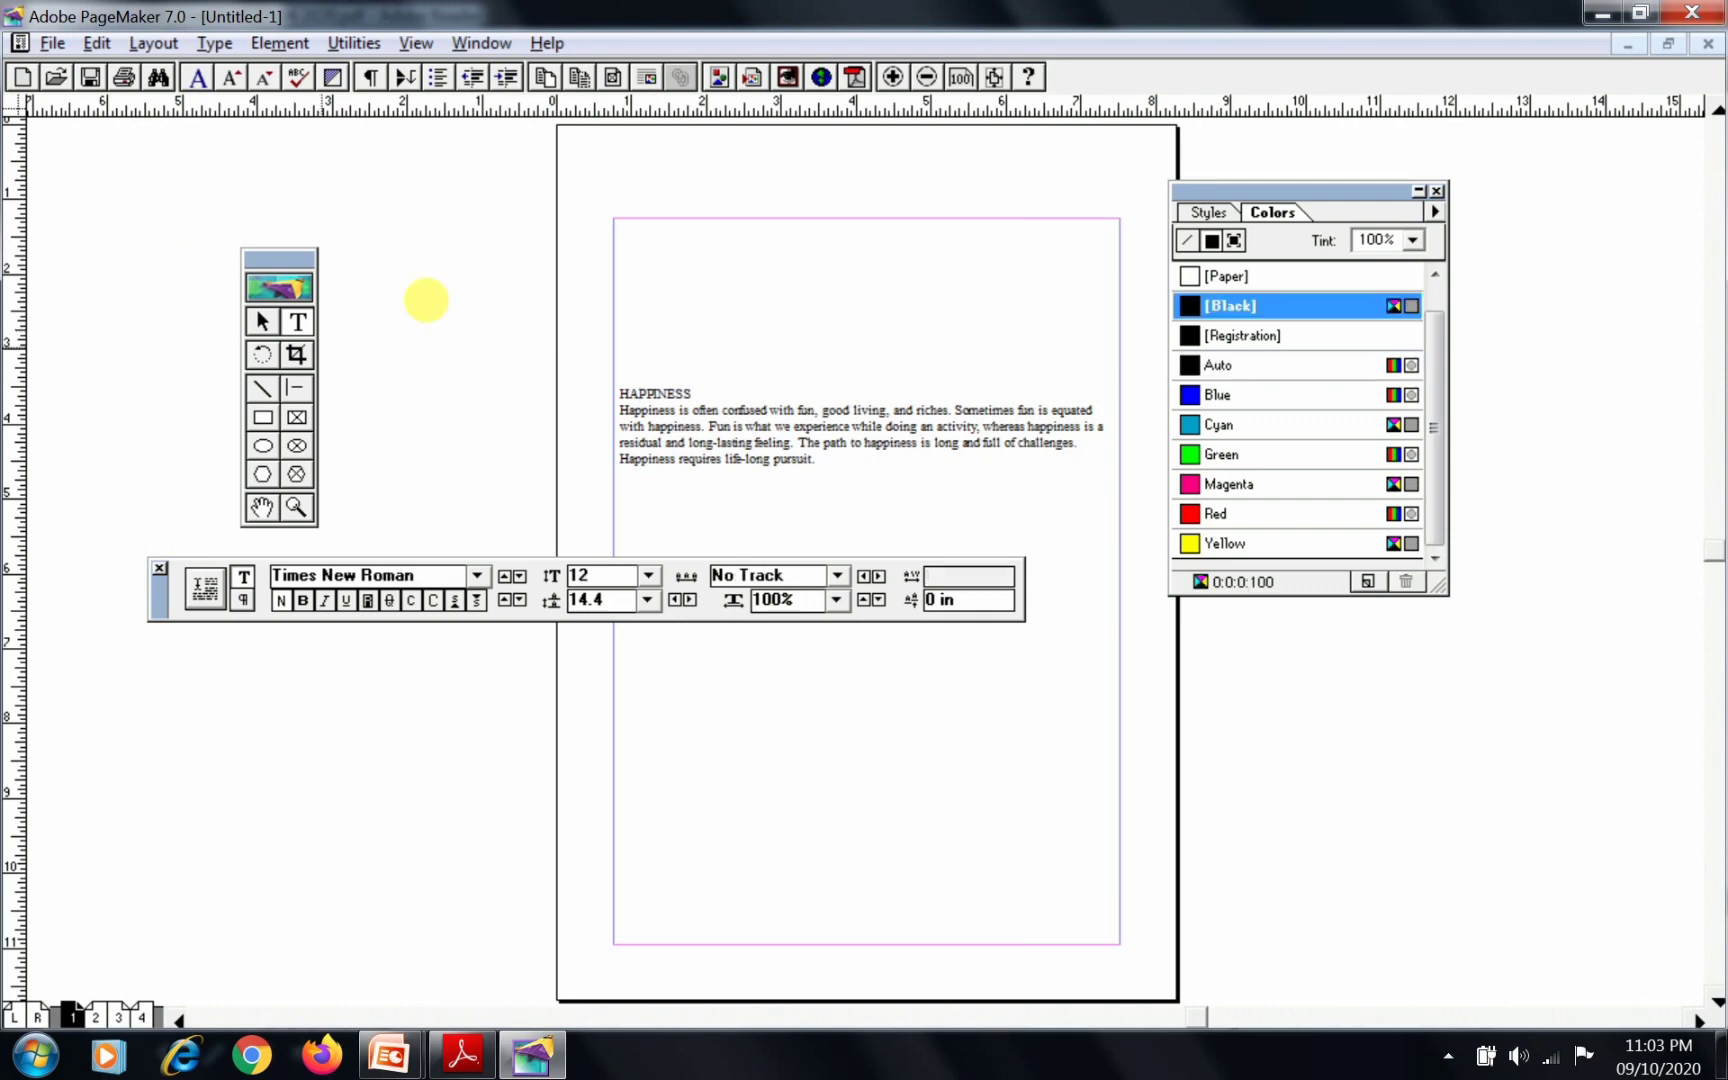
drag(619, 393, 686, 397)
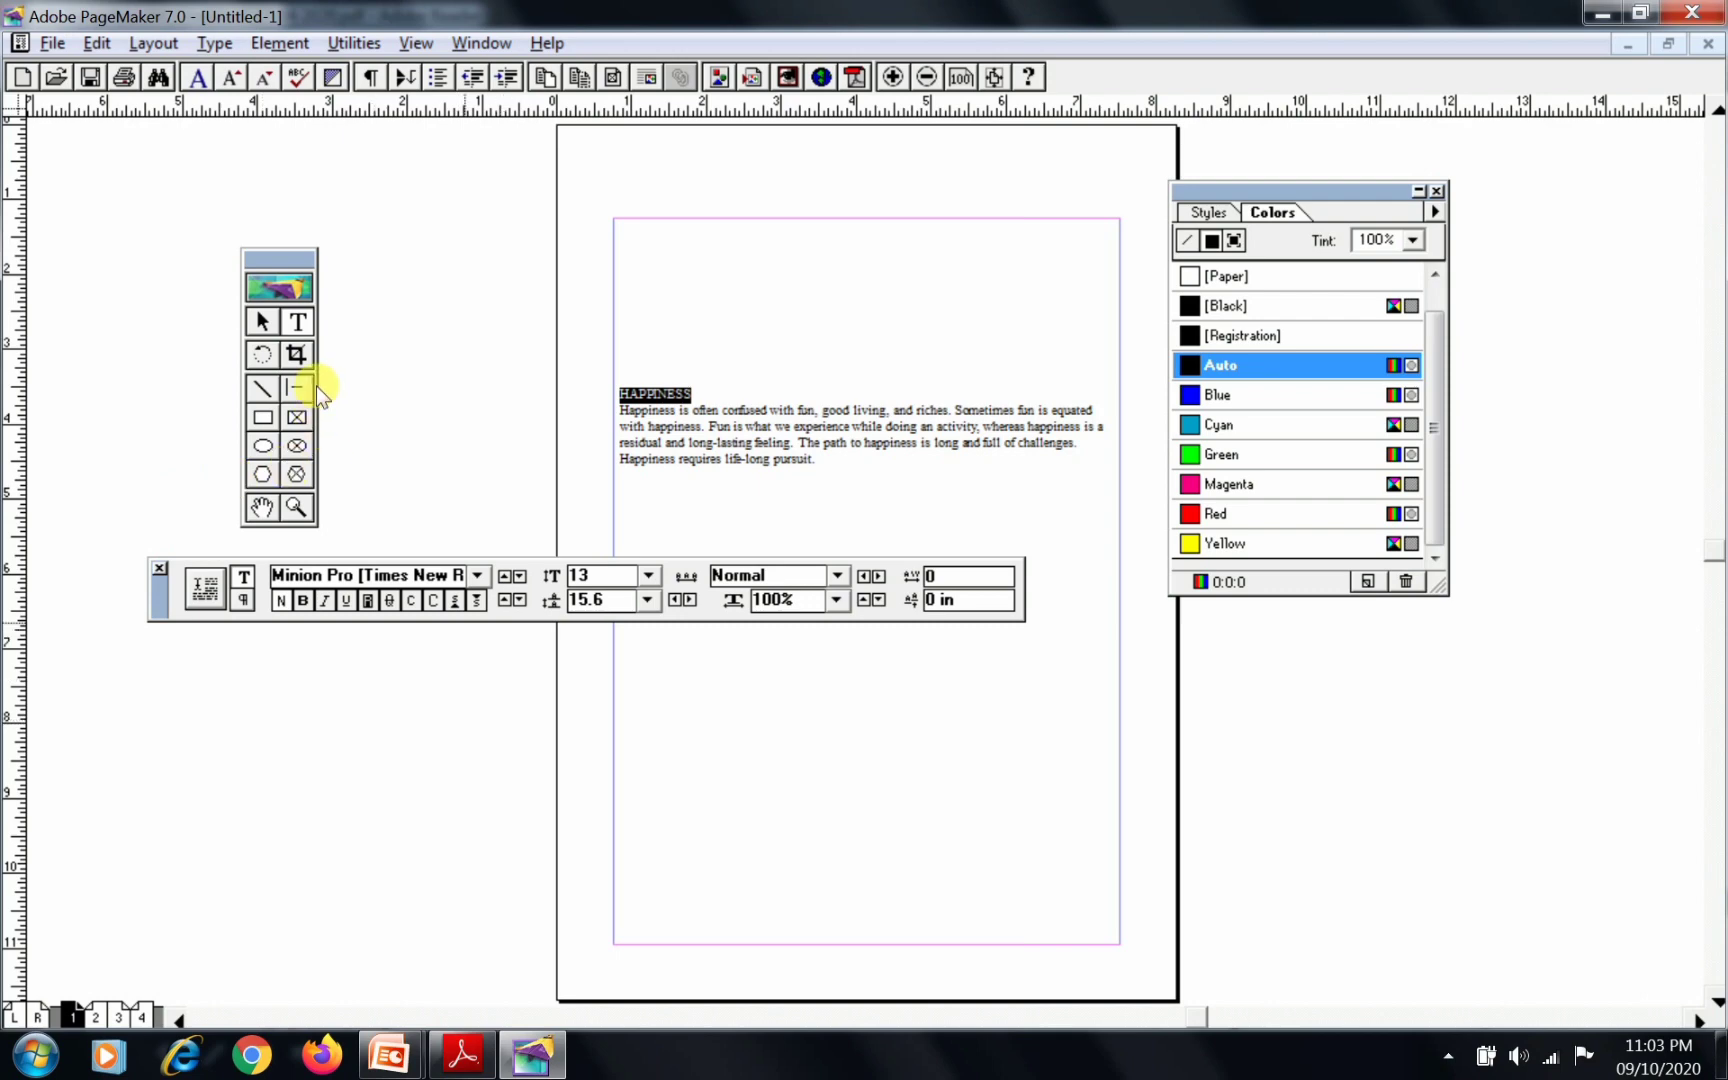
click(477, 577)
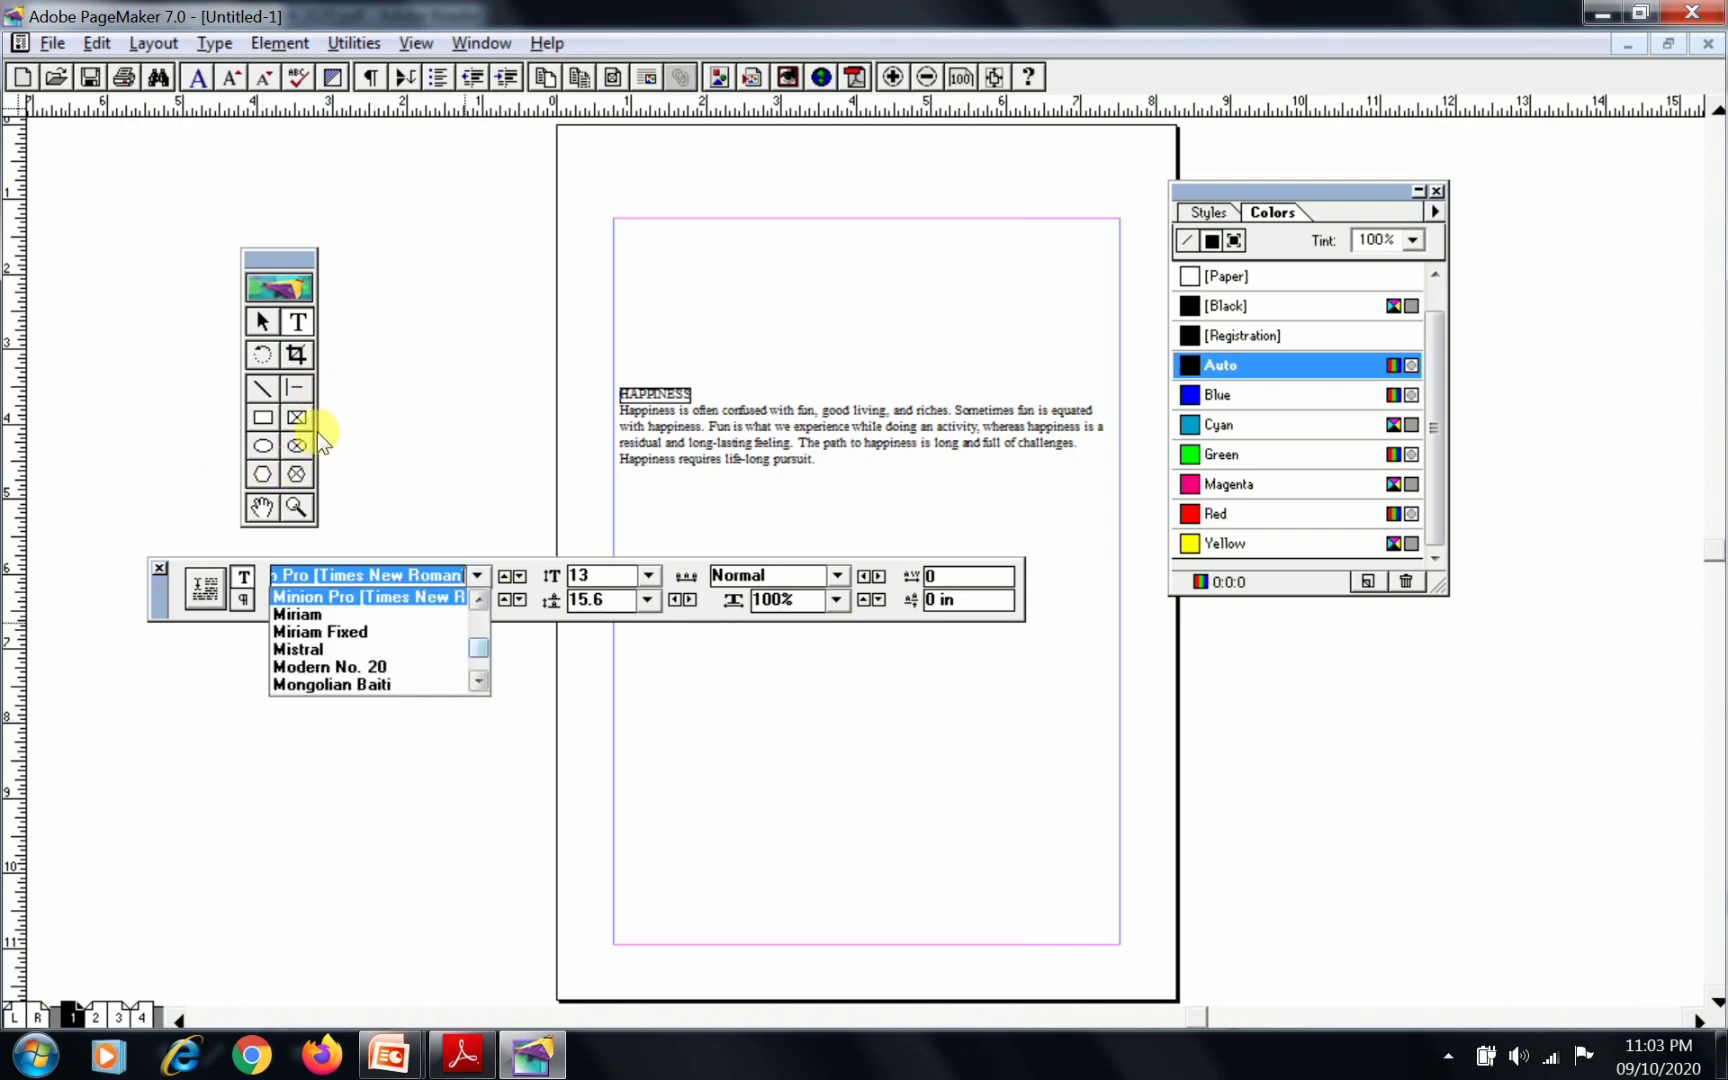
scroll(318, 434, up, 15)
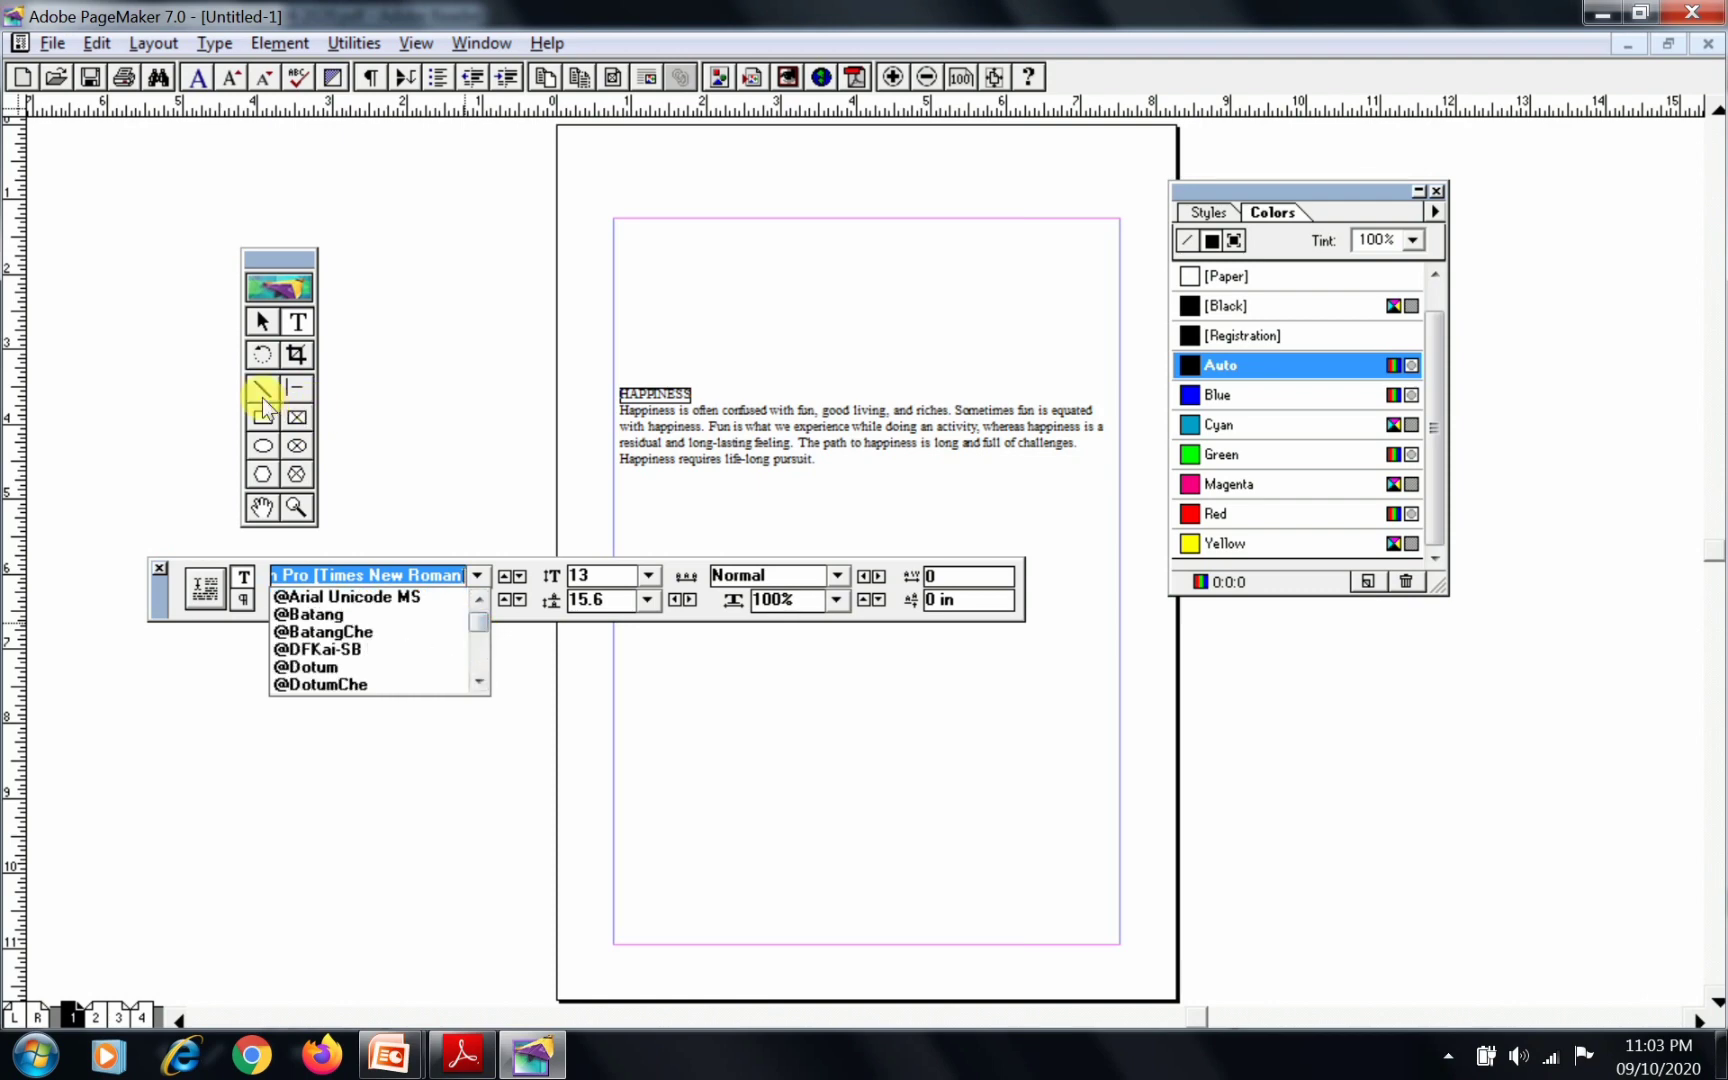
click(394, 597)
click(648, 575)
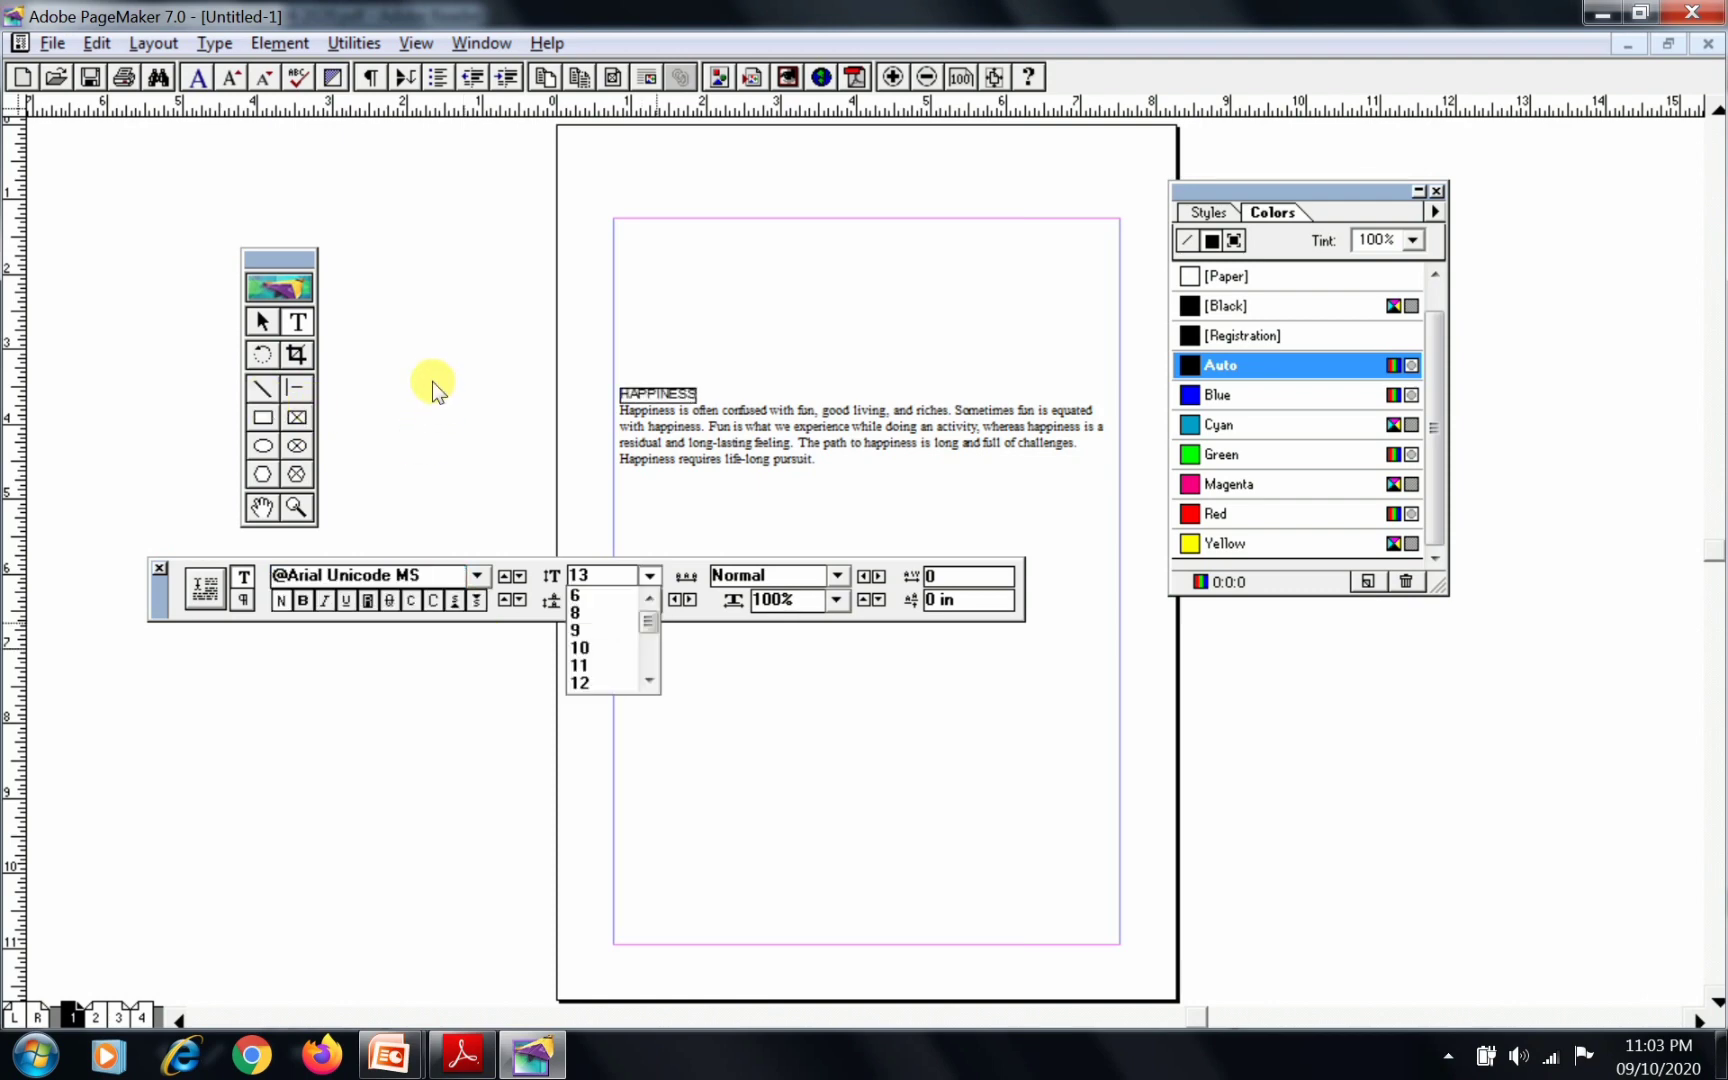
click(649, 681)
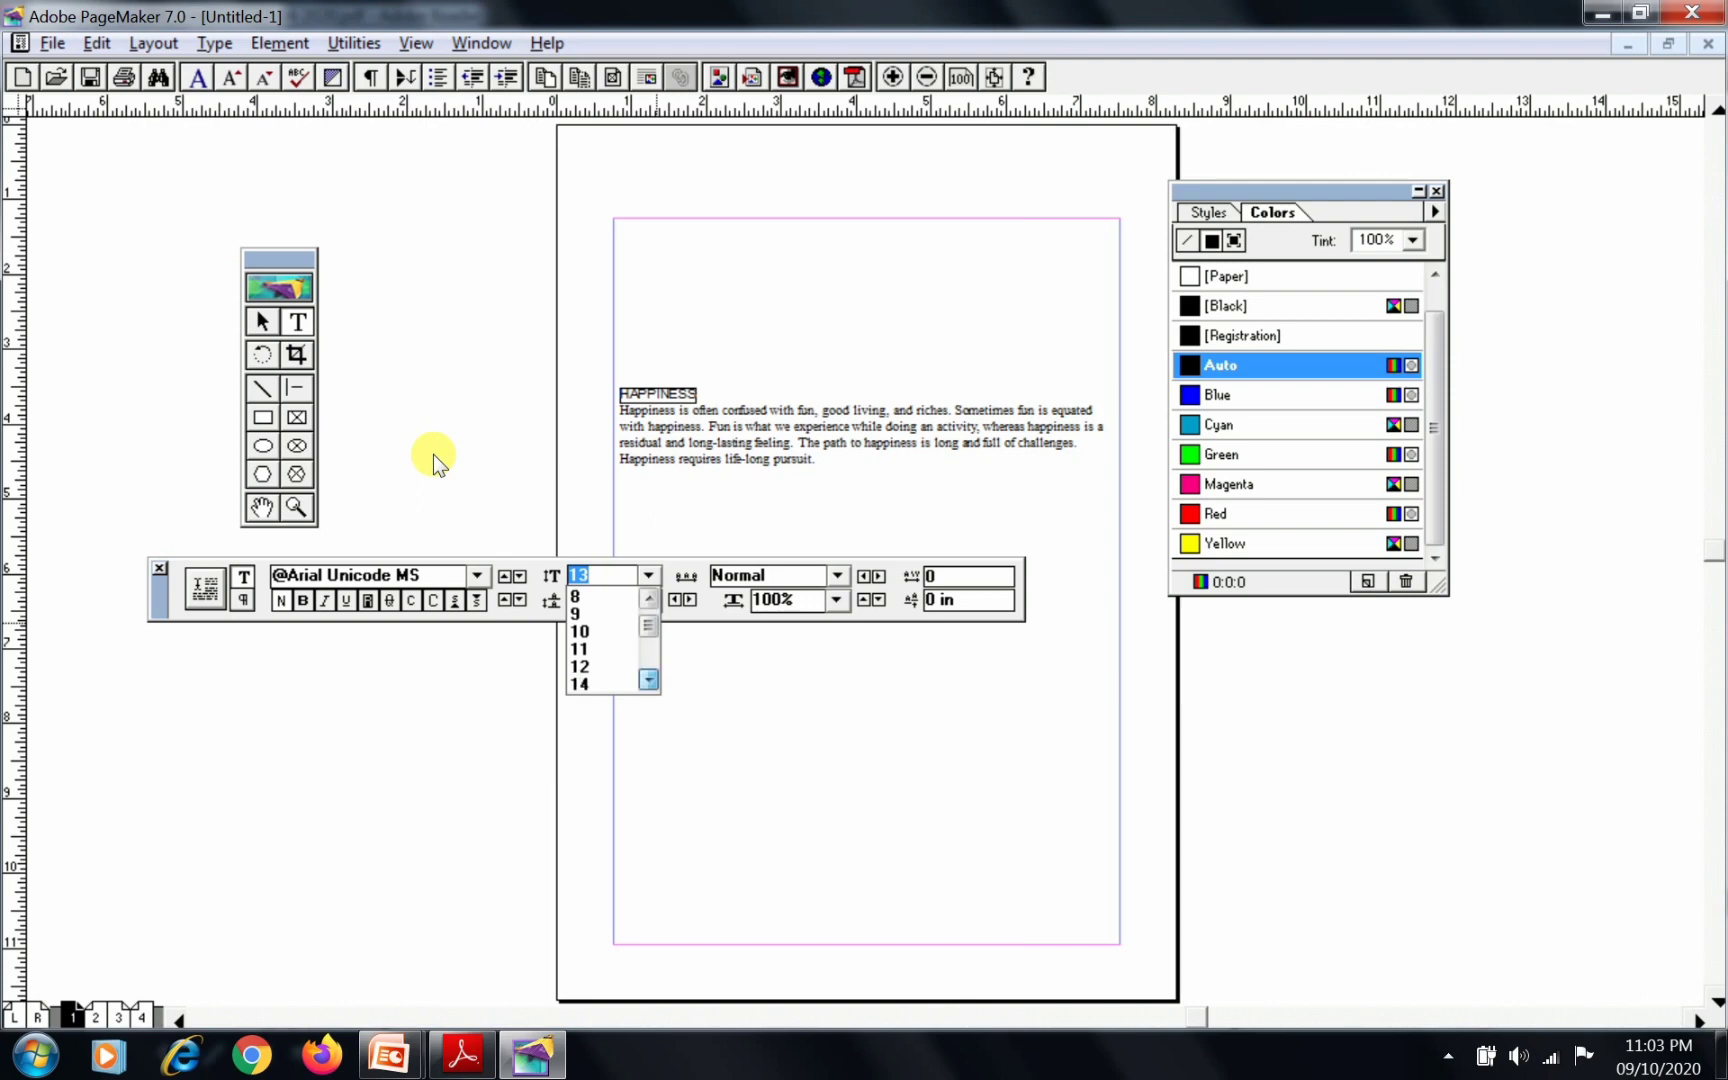
click(649, 681)
click(649, 681)
click(580, 664)
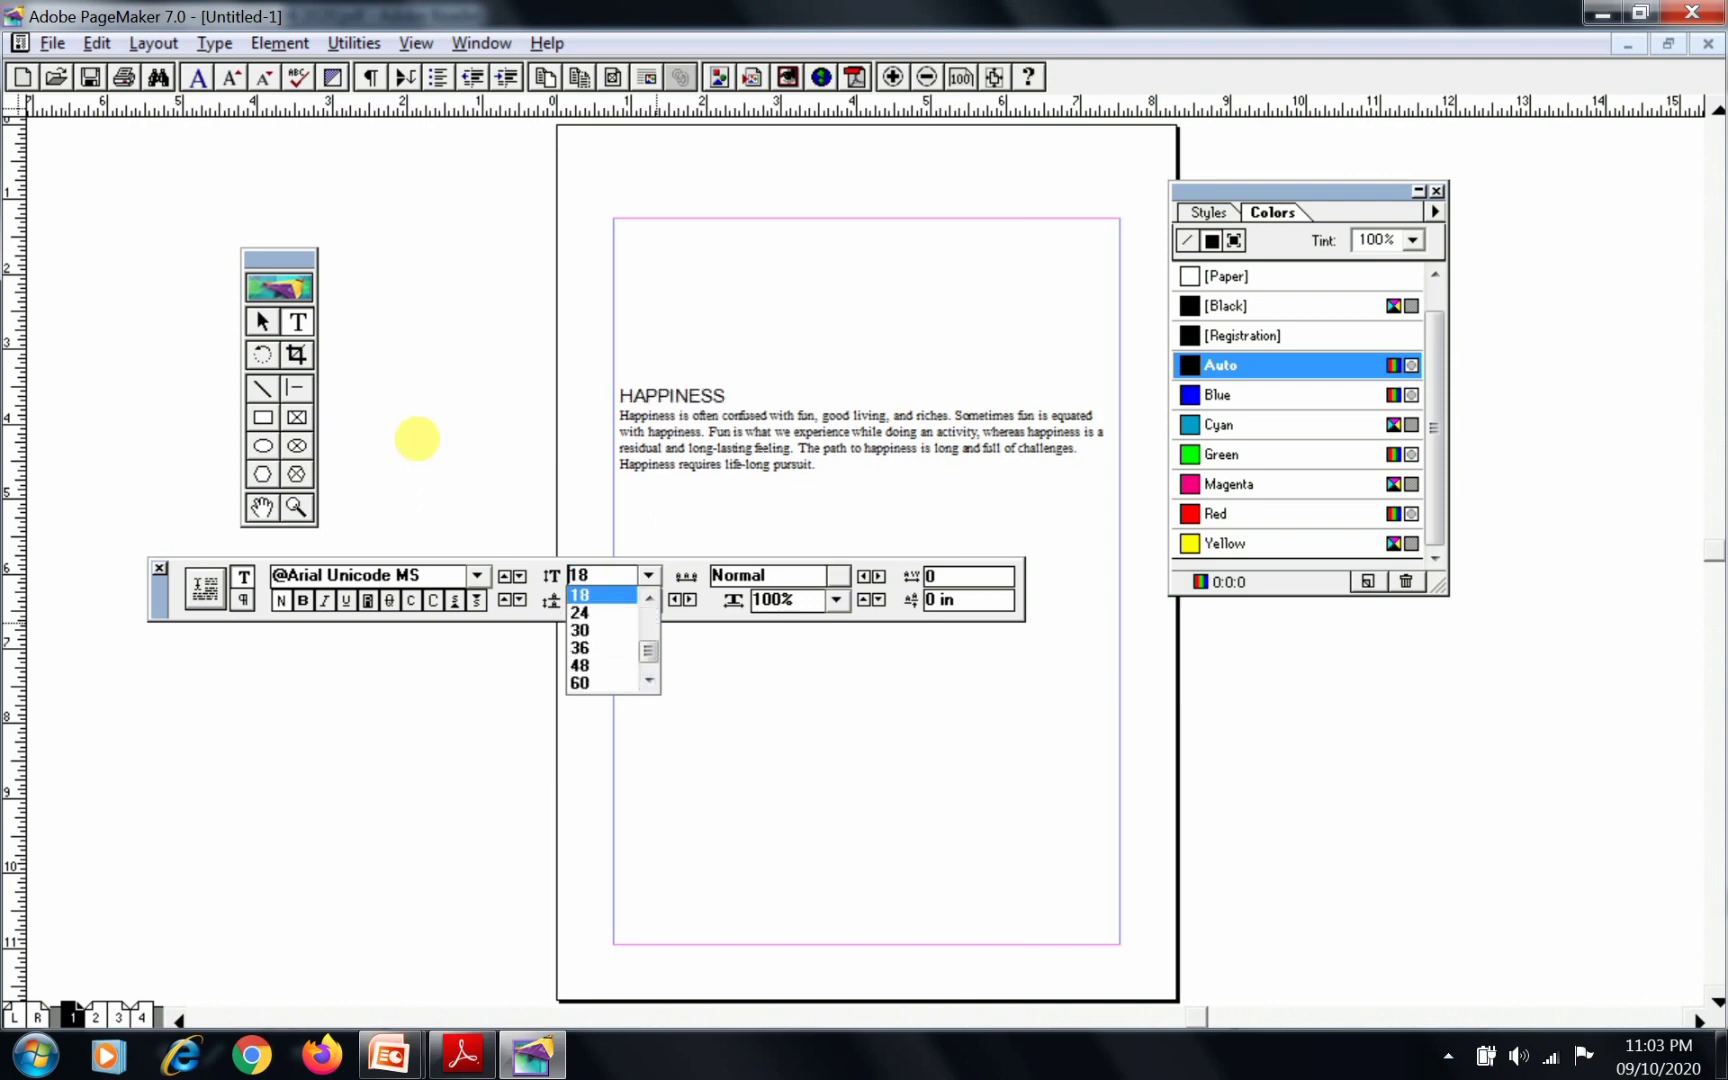
Check the required leading in the Adobe Reader manual and set the HAPPINESS heading's leading to 22 in PageMaker
key(alt+Tab)
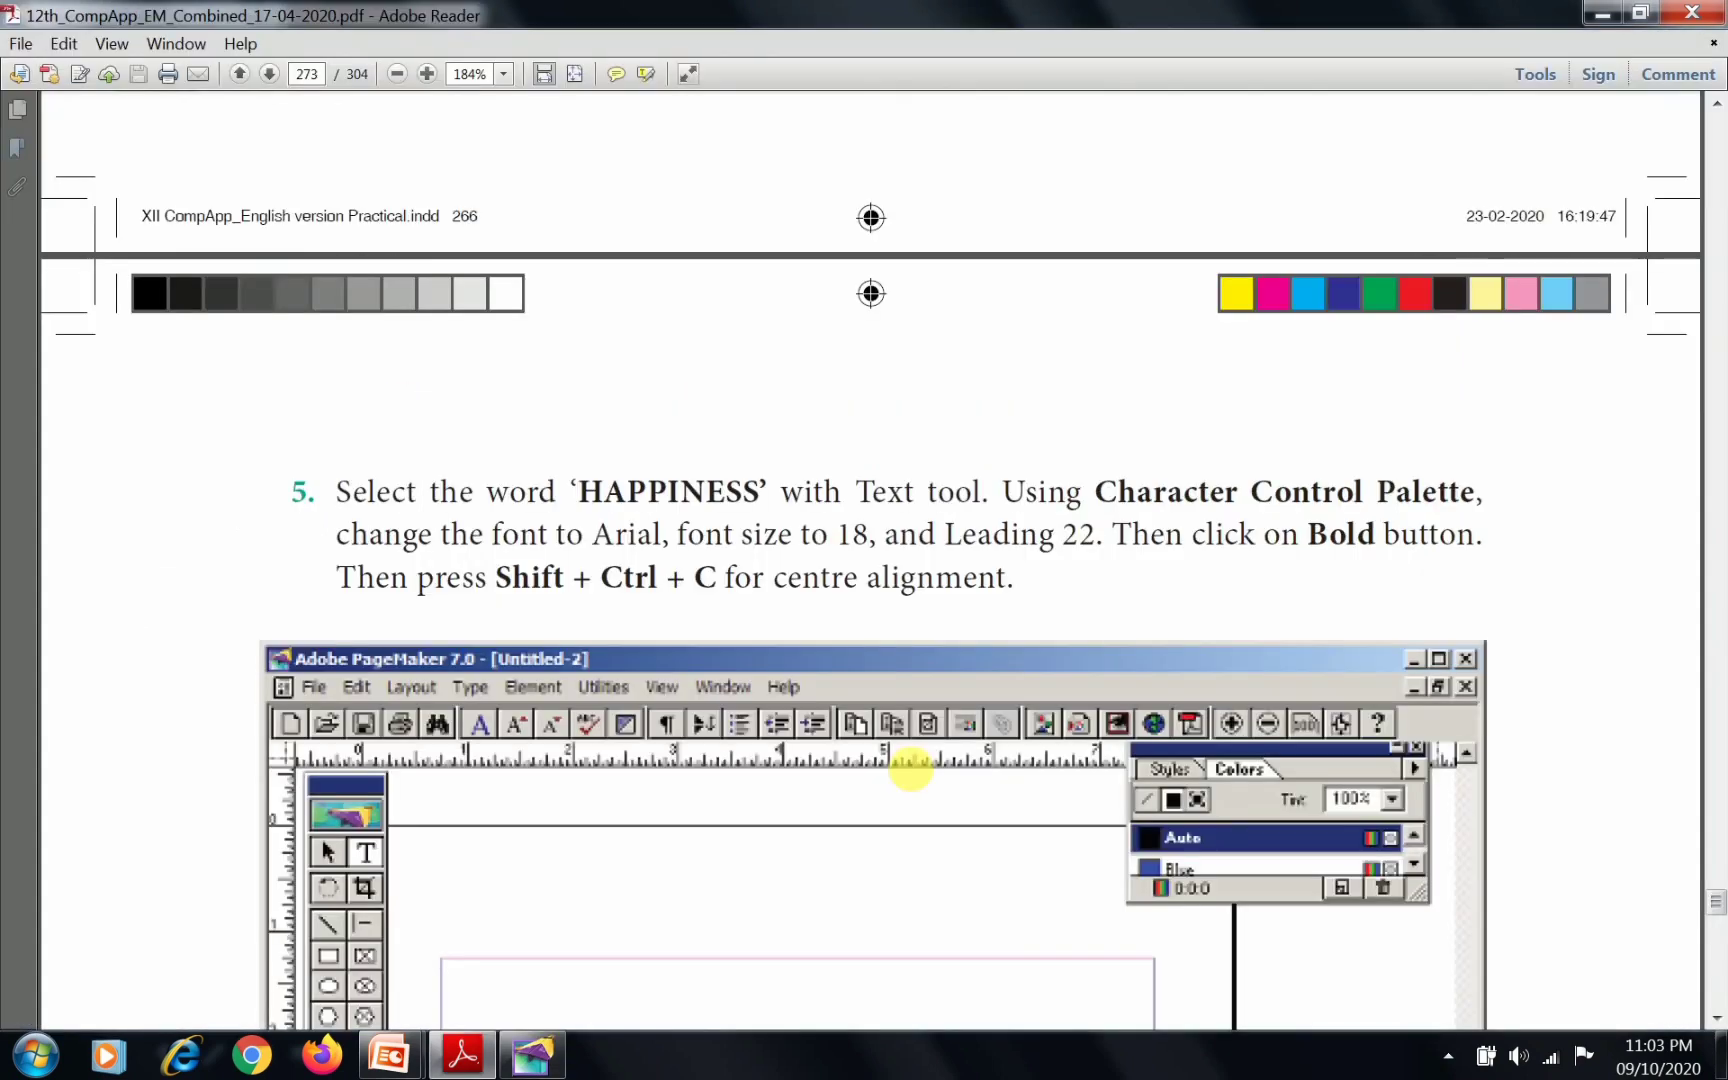
key(alt+Tab)
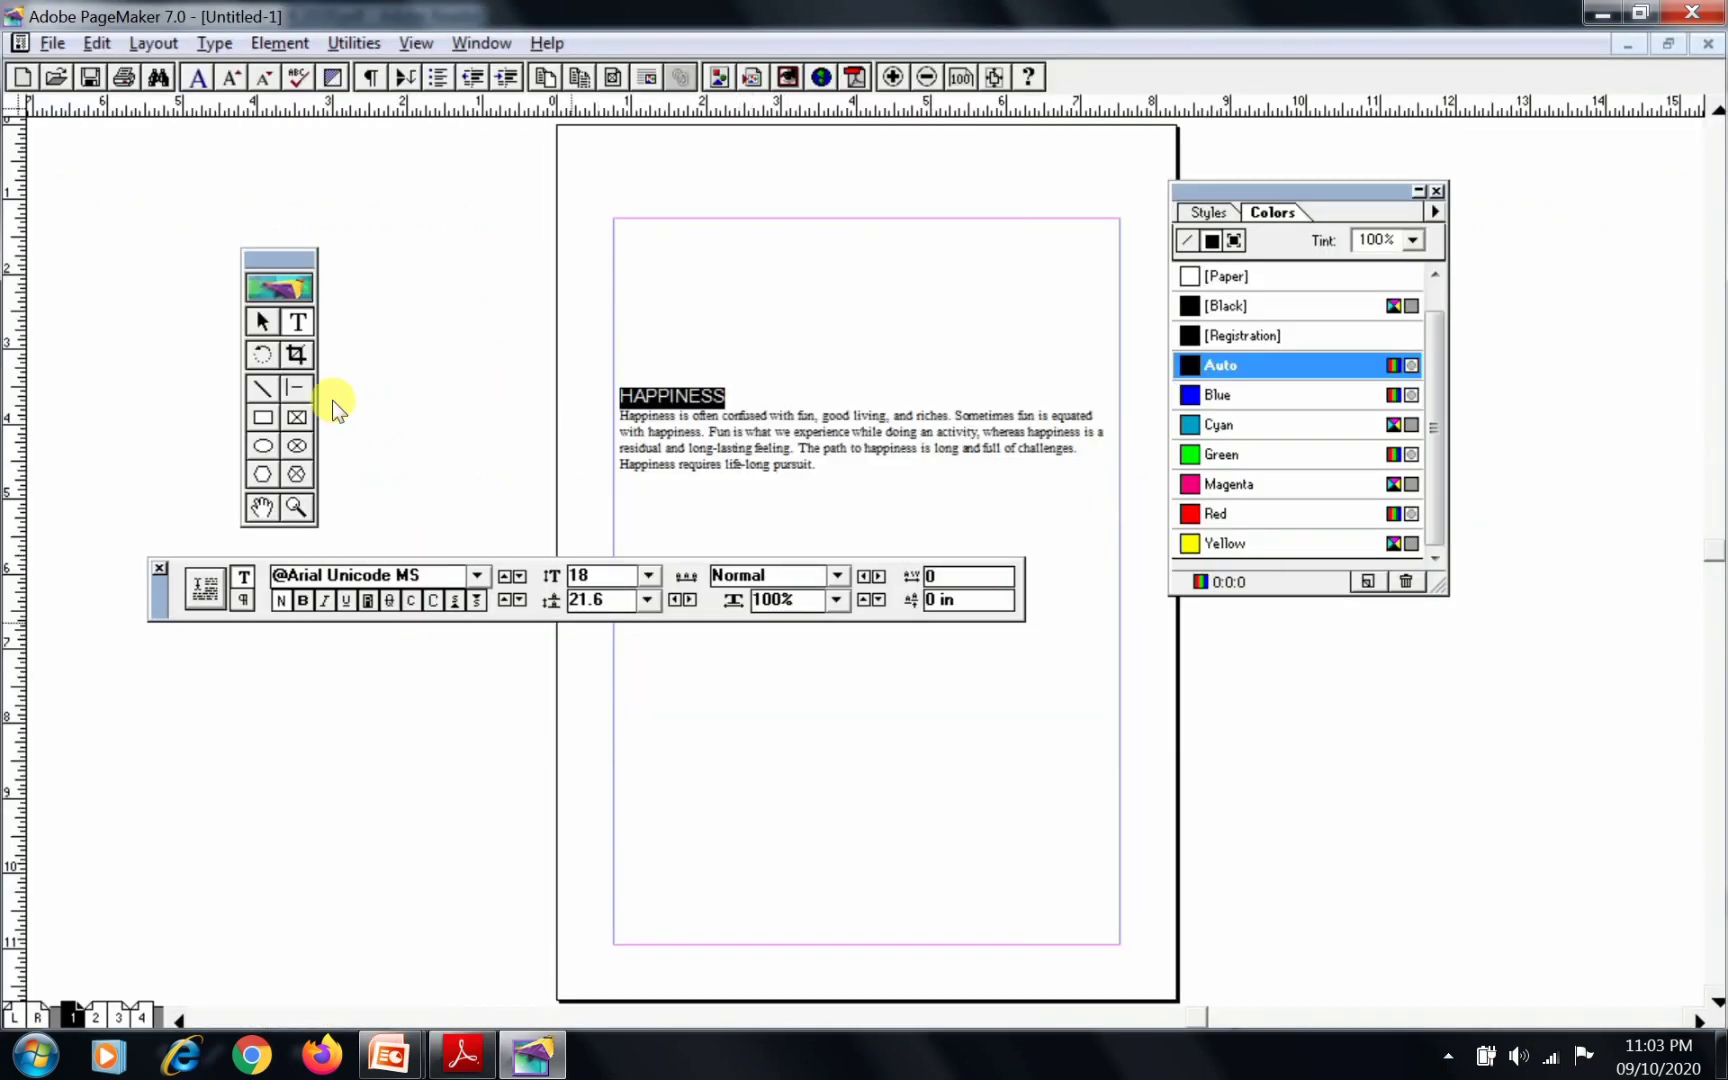
click(504, 600)
click(504, 600)
click(504, 600)
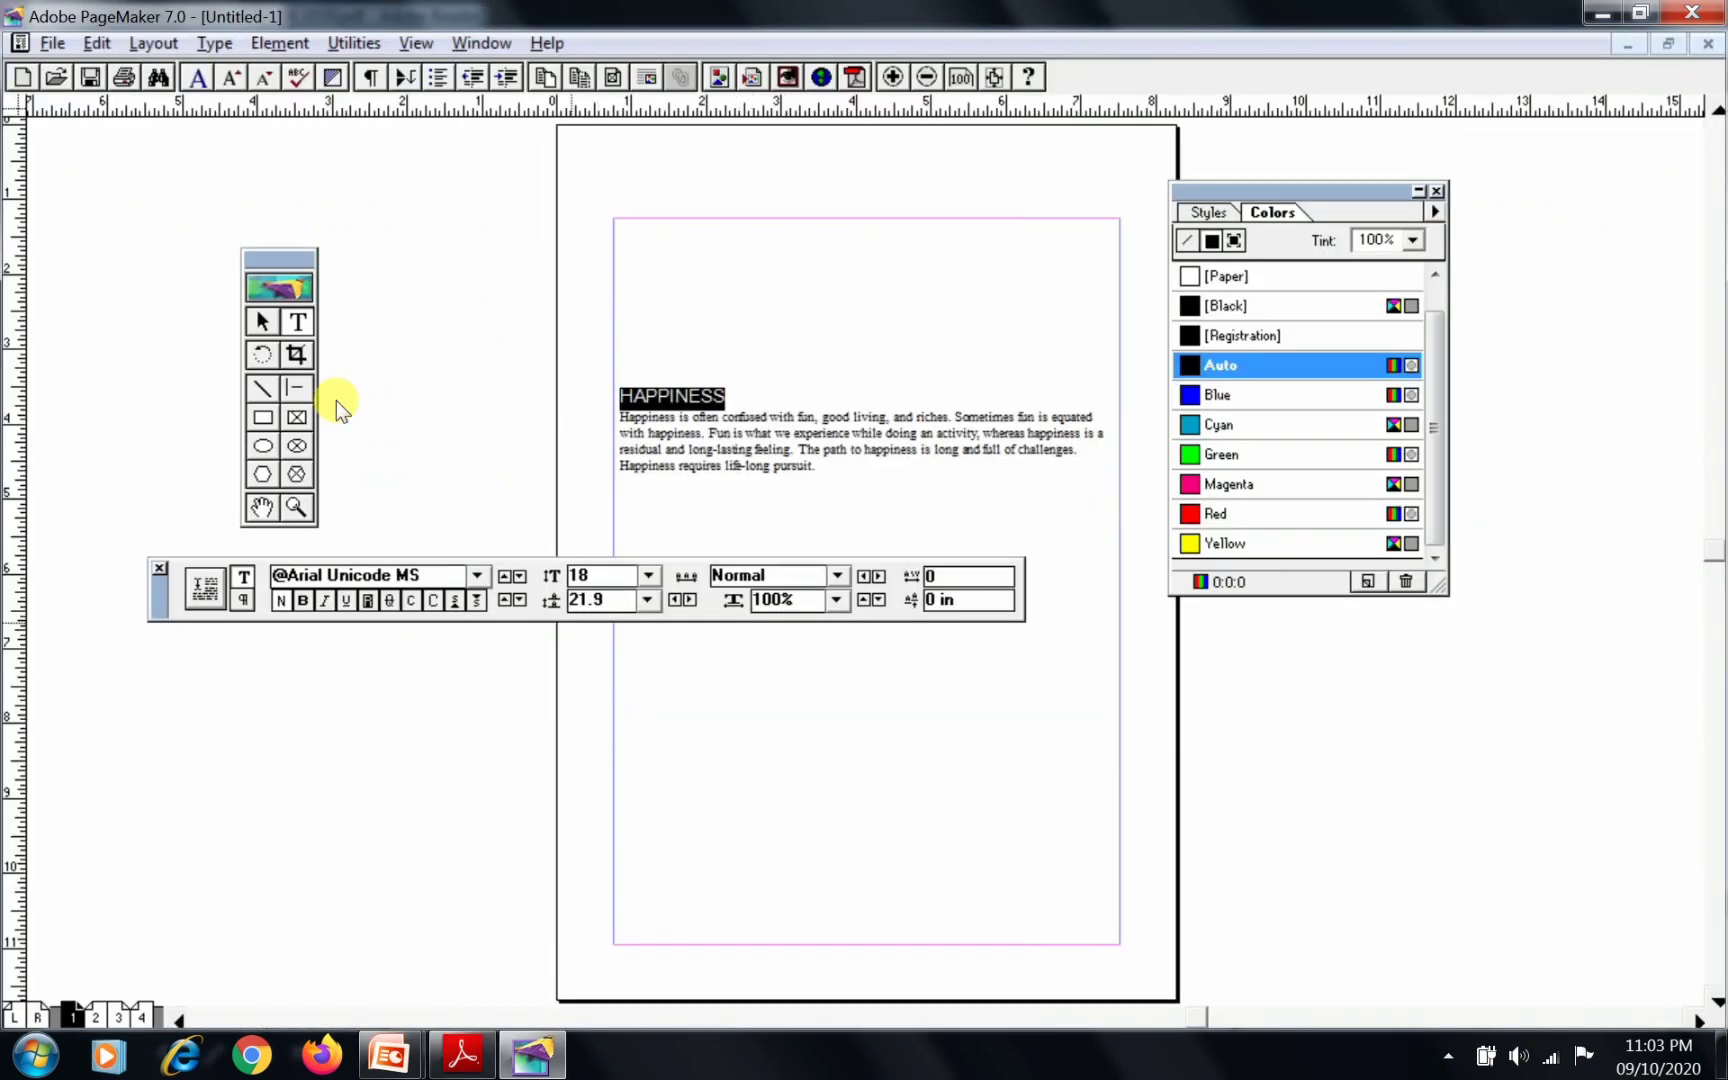
click(519, 600)
Make the HAPPINESS heading bold and centre-align it, leaving the heading deselected
click(302, 600)
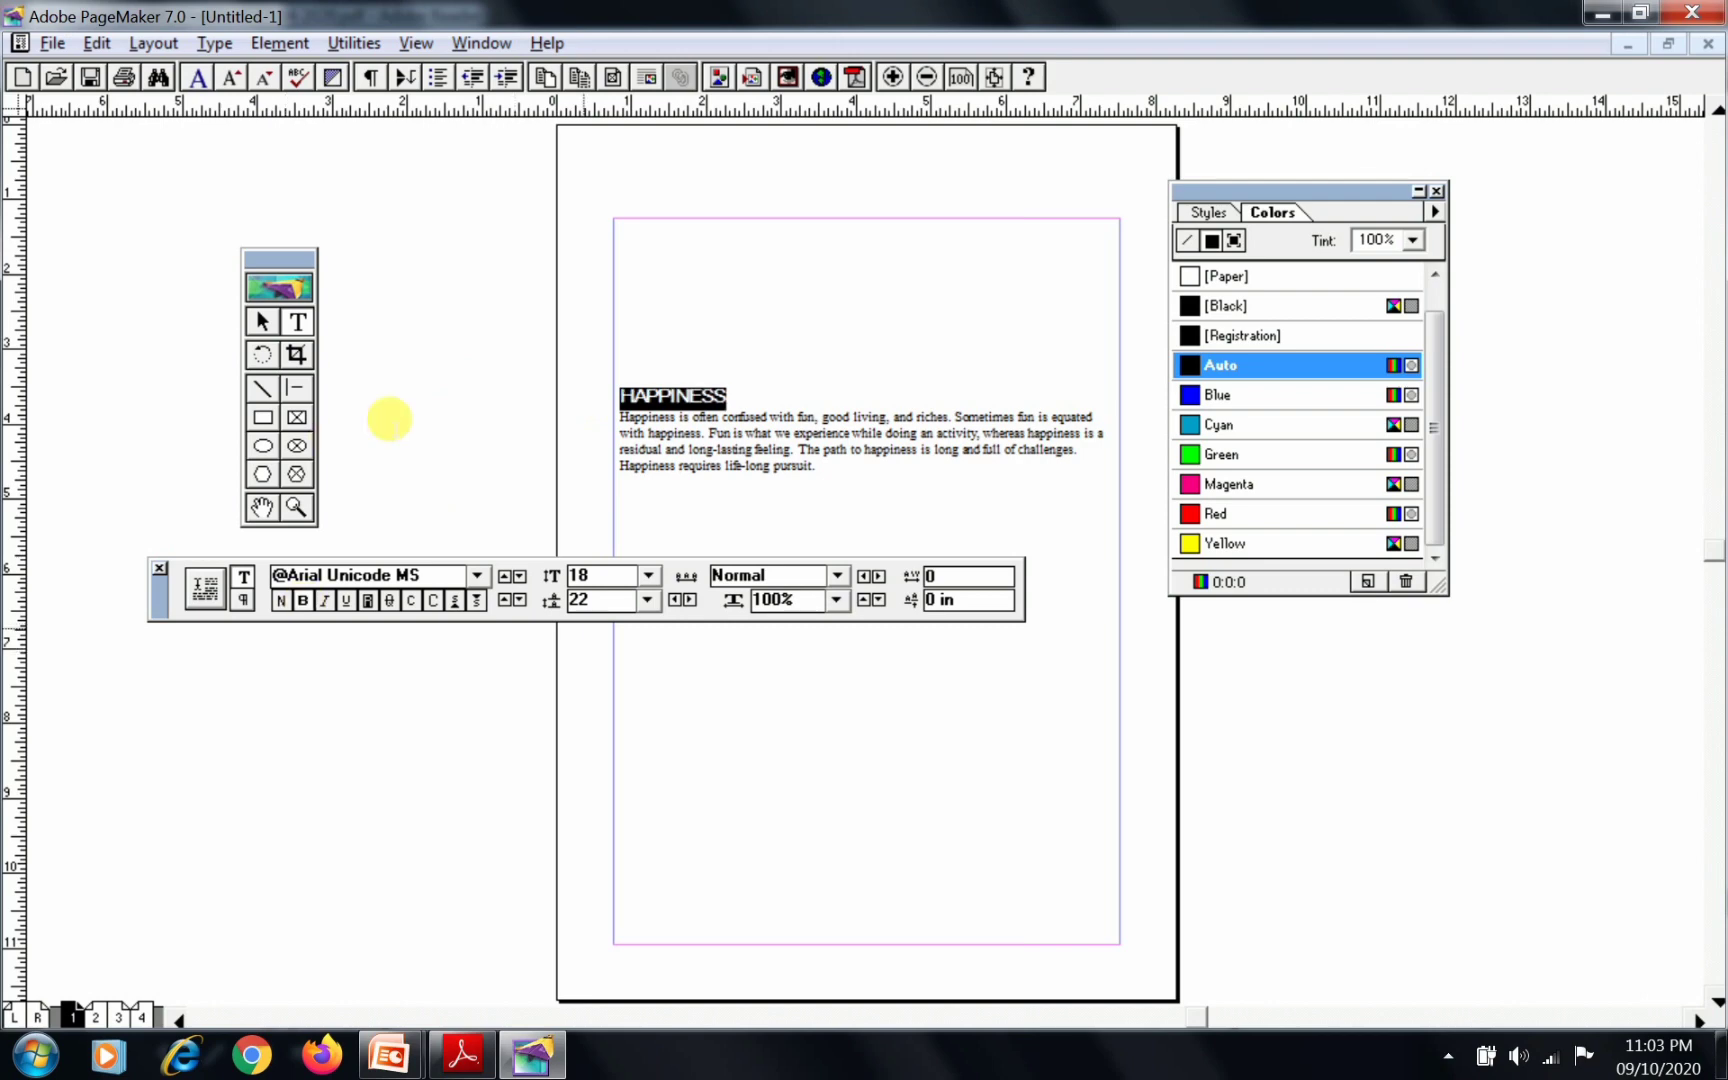
key(ctrl+shift+c)
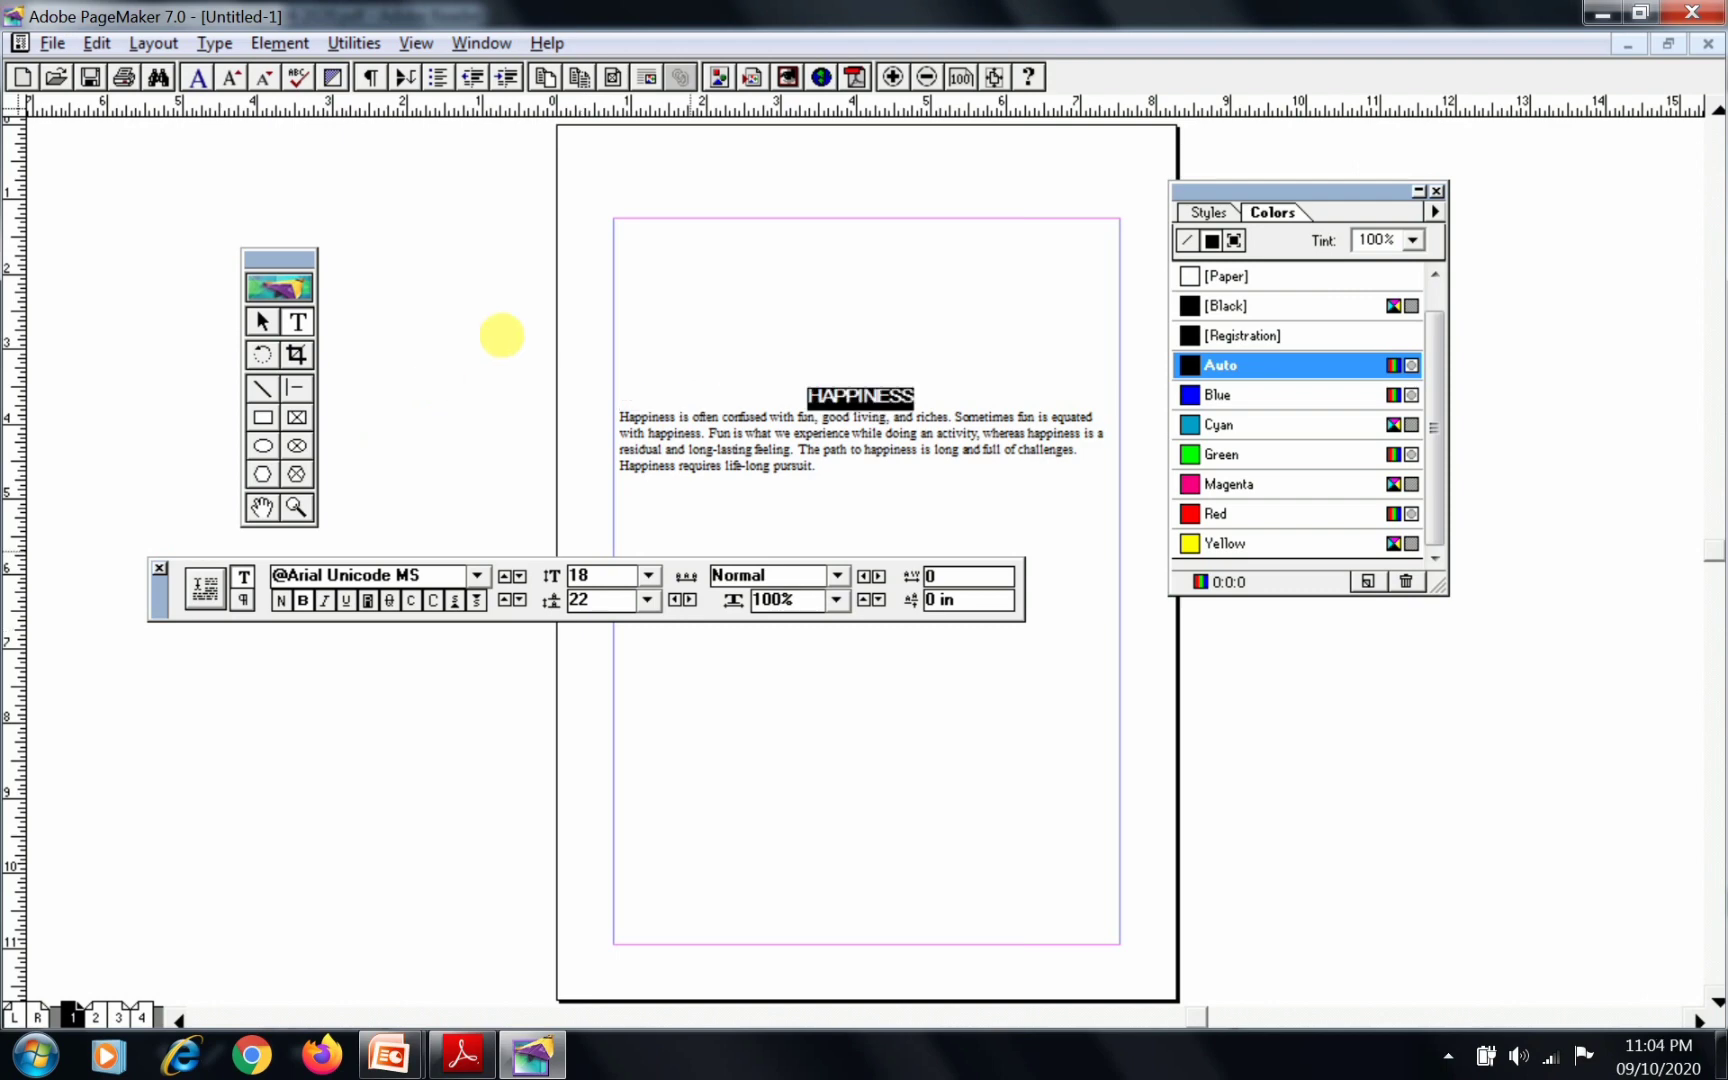
click(512, 274)
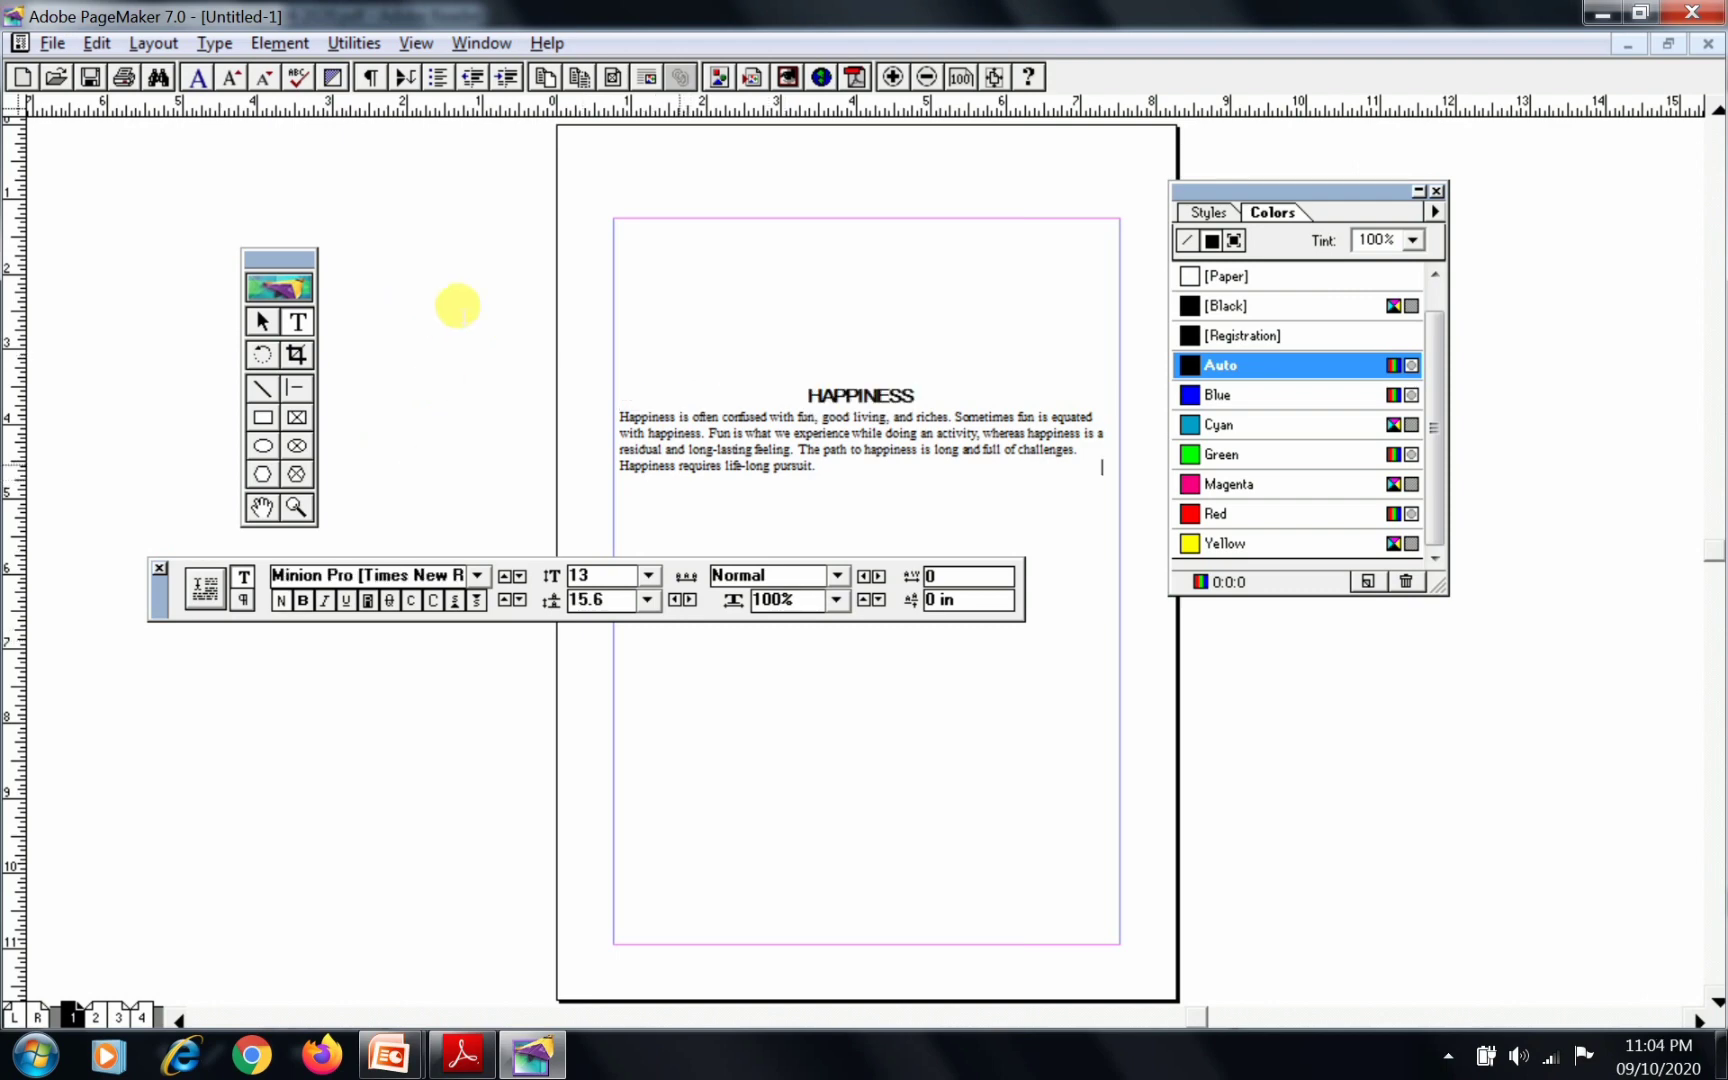
Switch to the manual in Adobe Reader and read the font, size, leading and alignment instructions for the paragraph
key(alt+Tab)
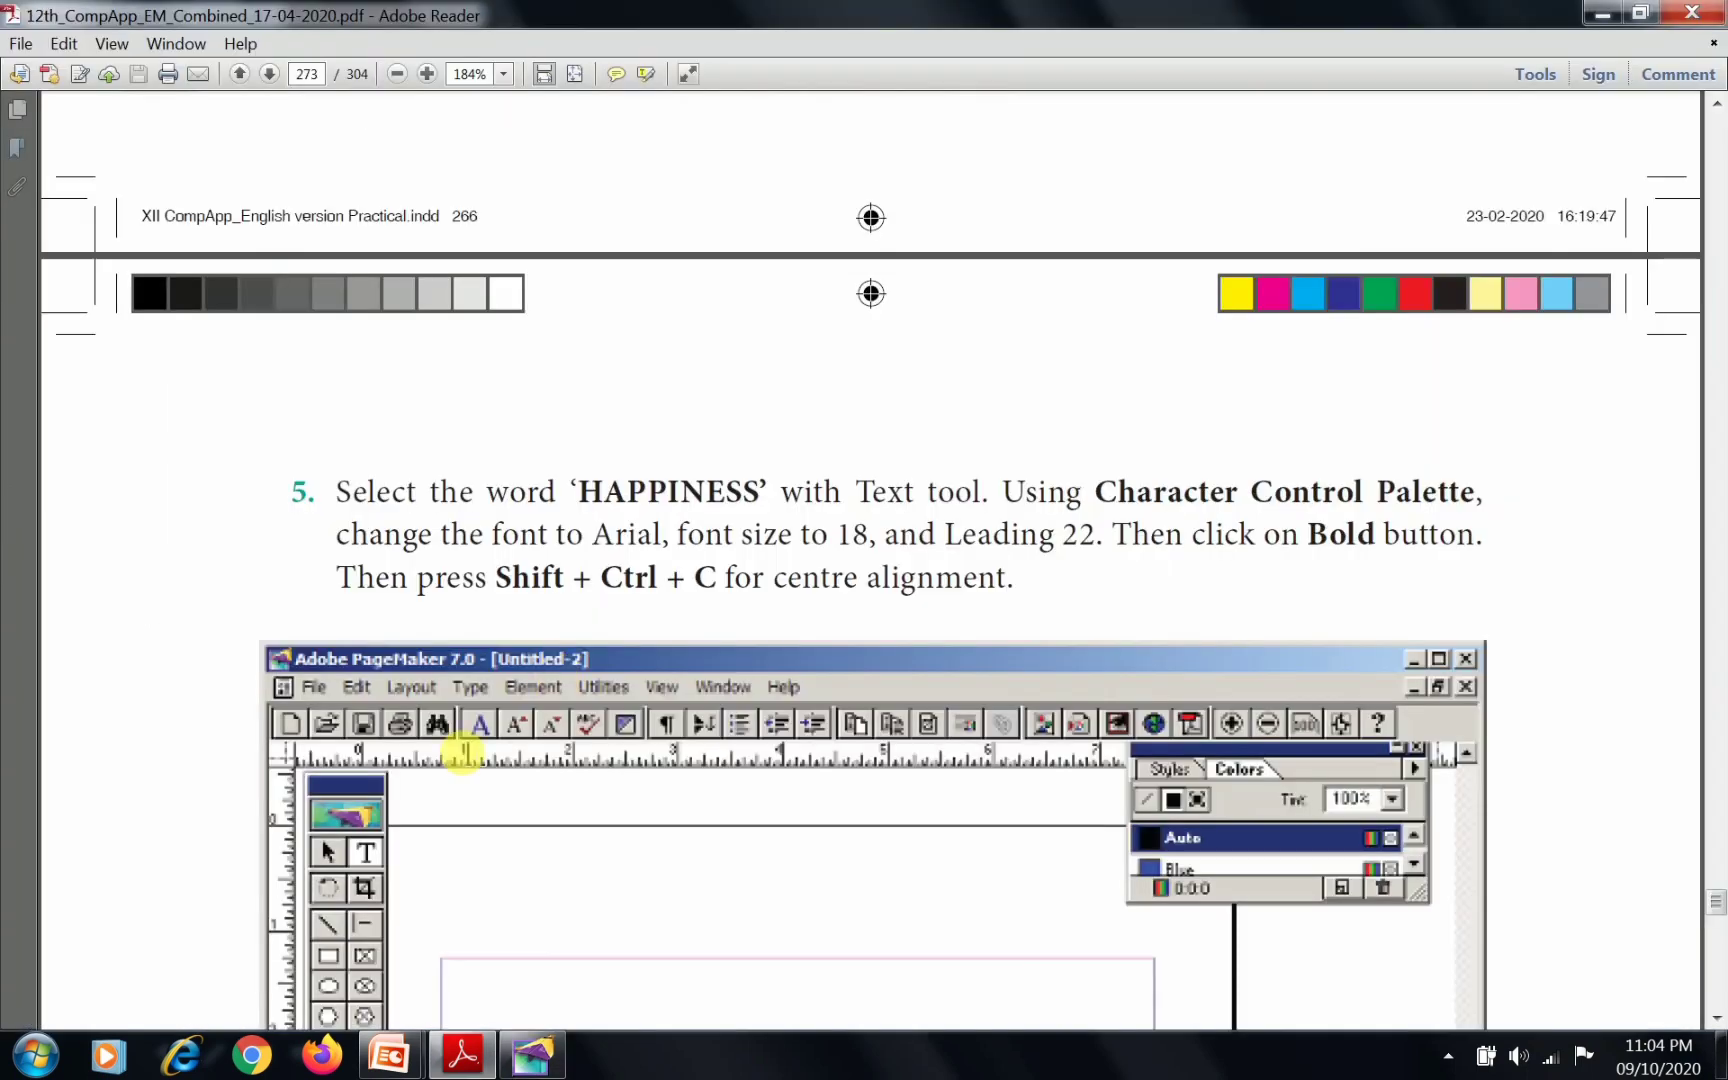
scroll(829, 645, down, 10)
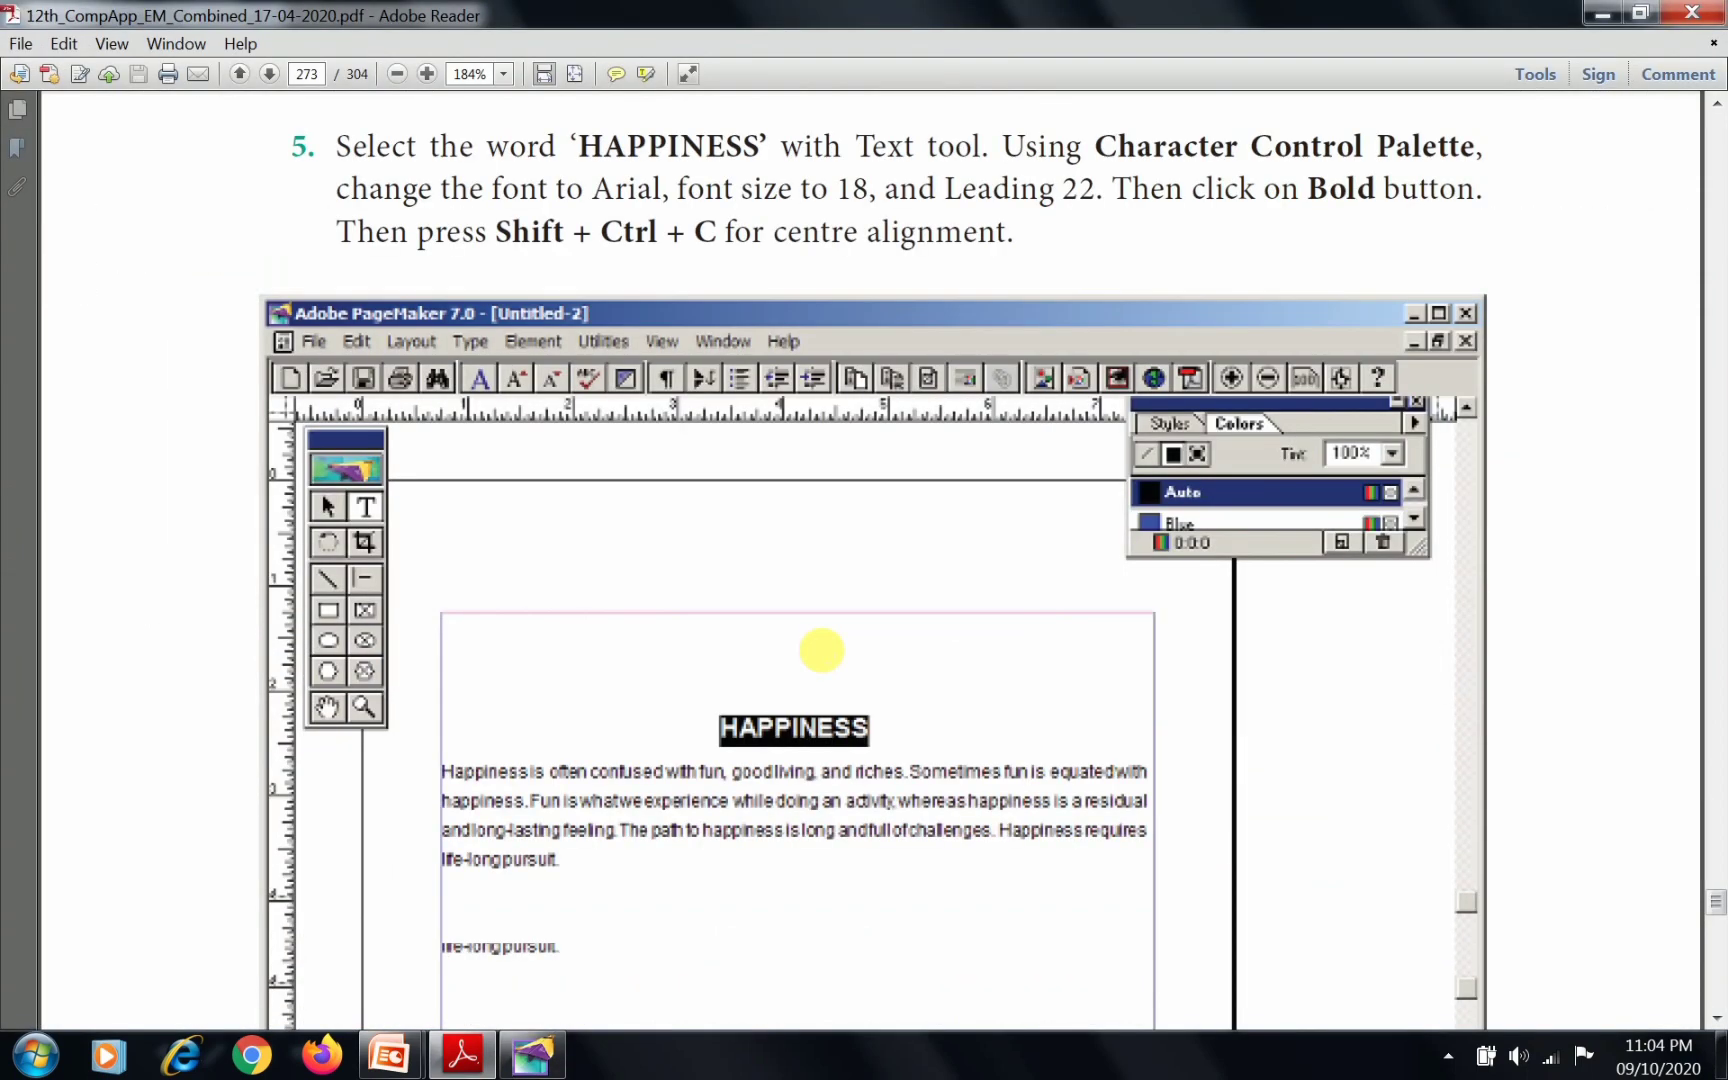
scroll(720, 638, down, 10)
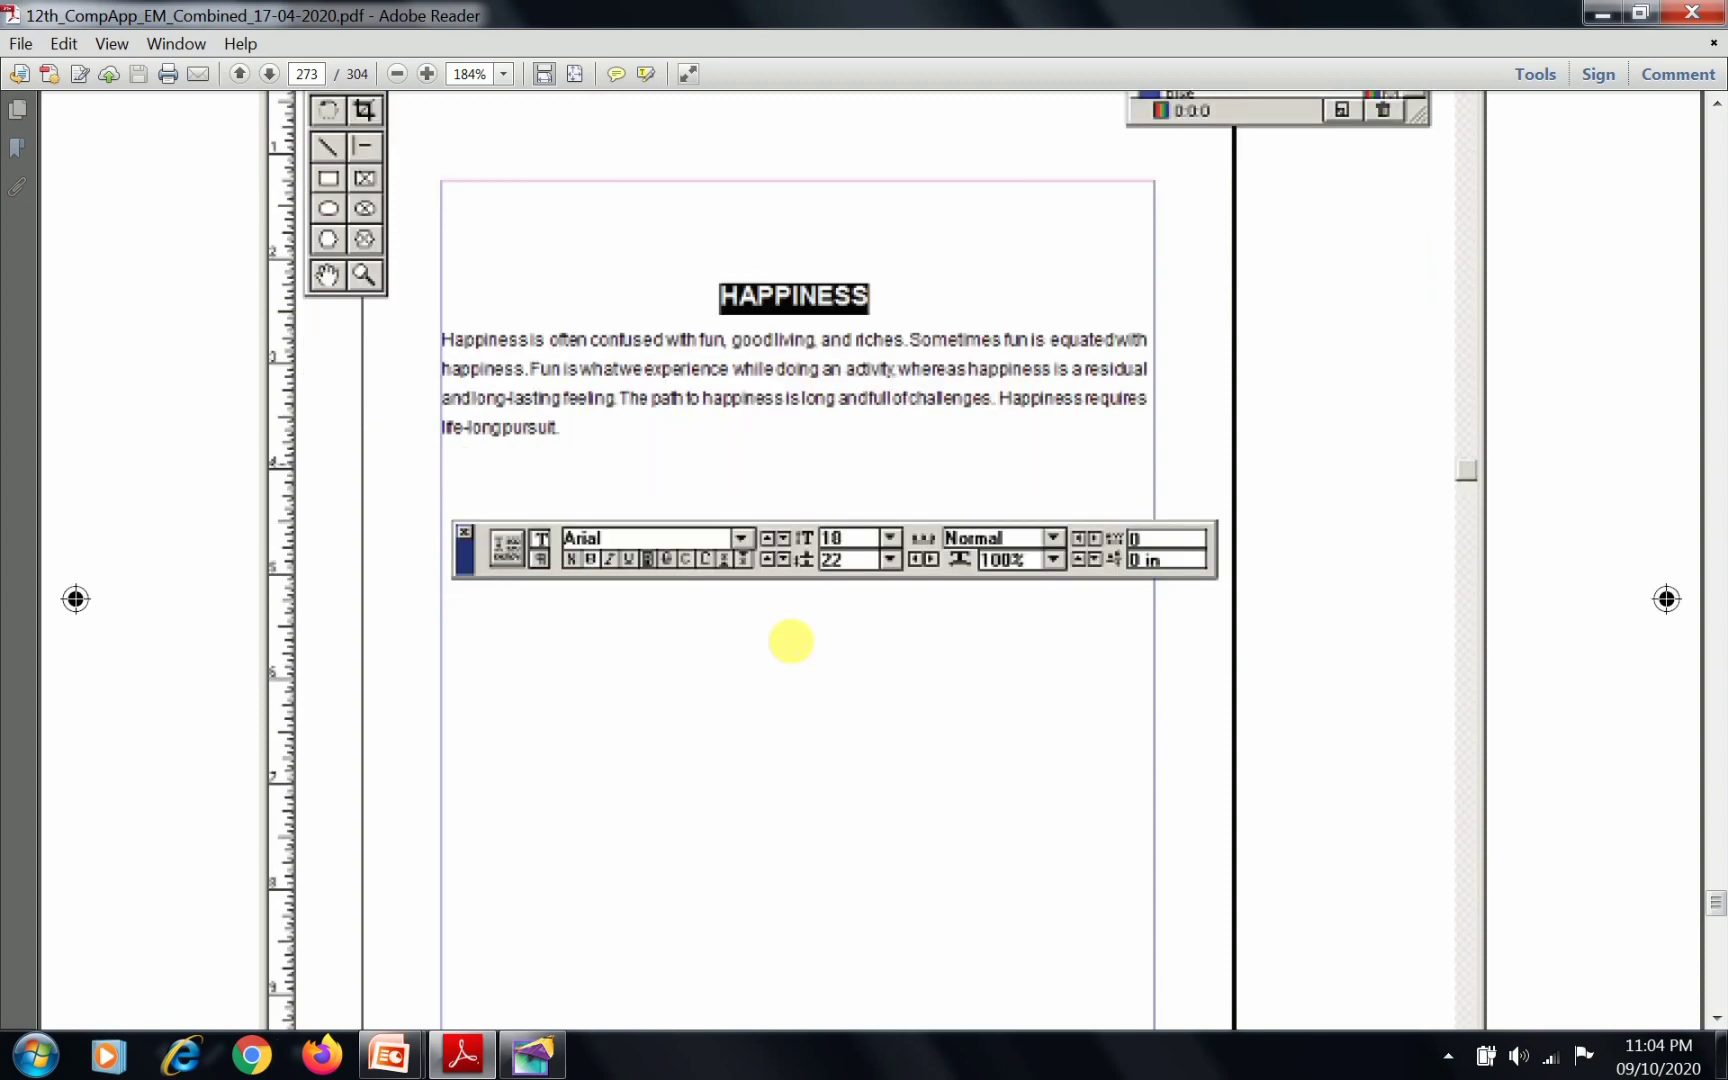
scroll(790, 641, down, 15)
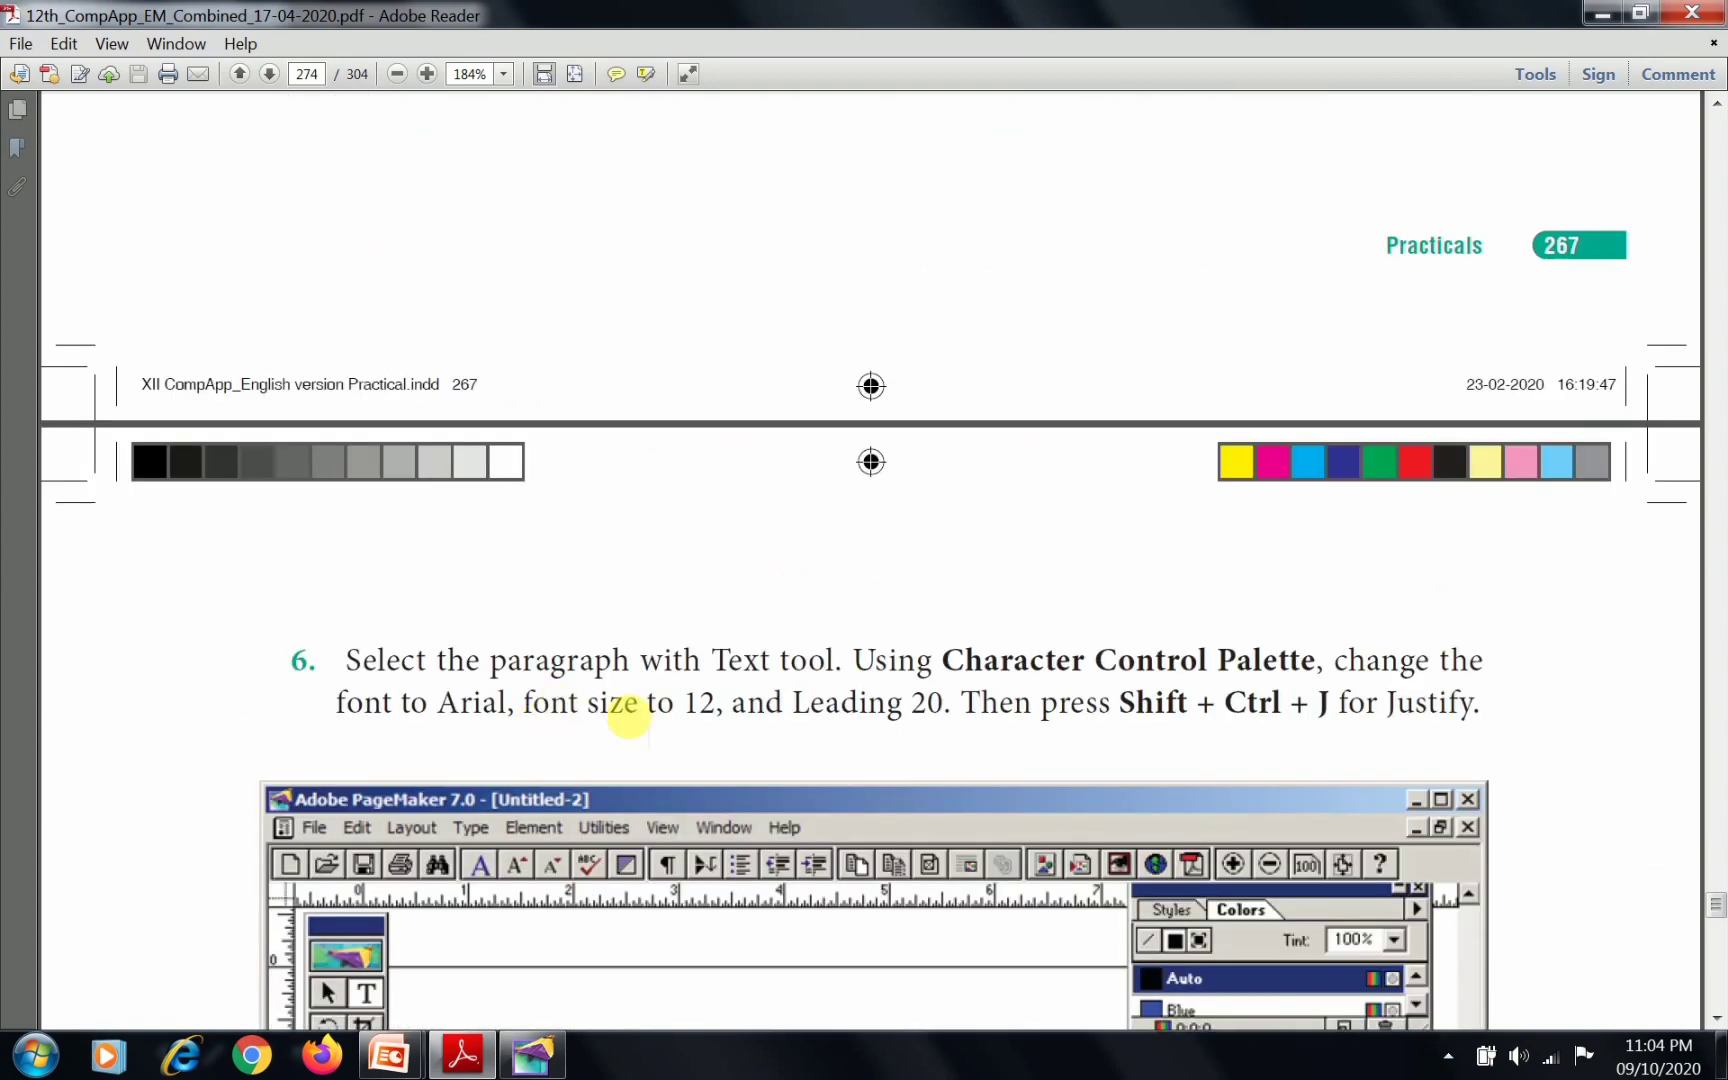
scroll(617, 706, down, 3)
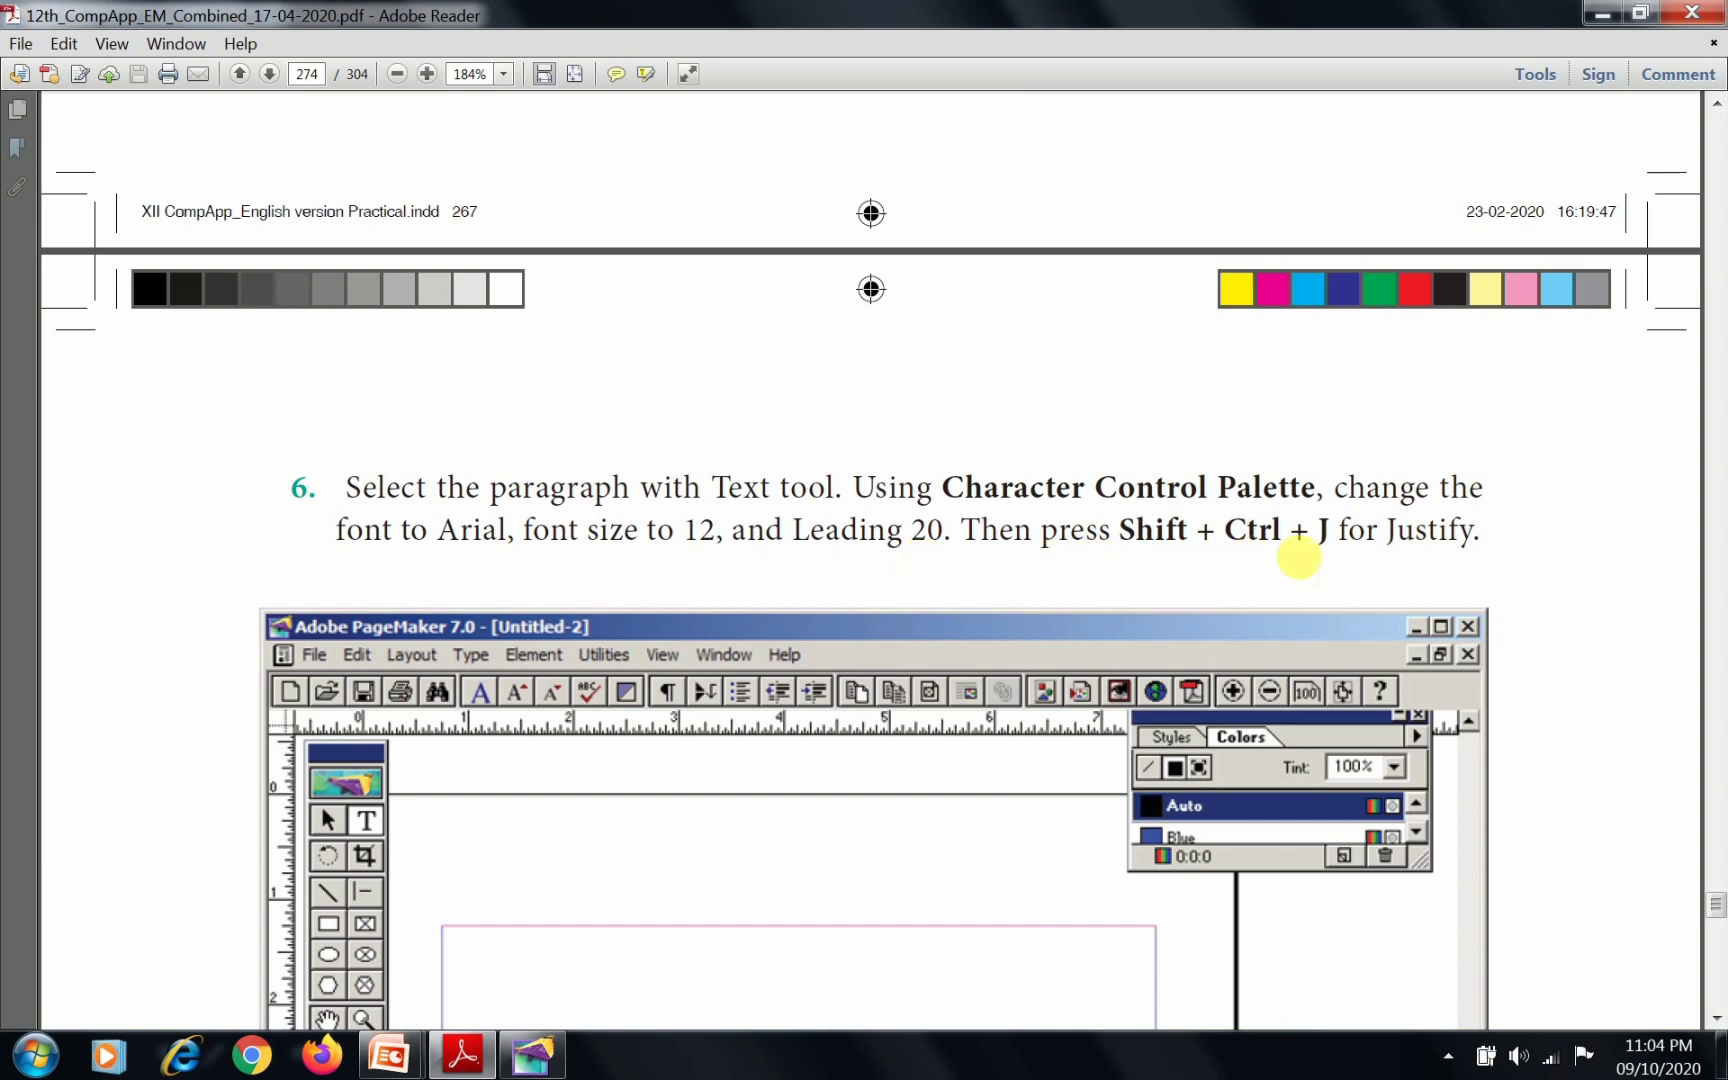
scroll(1287, 608, down, 4)
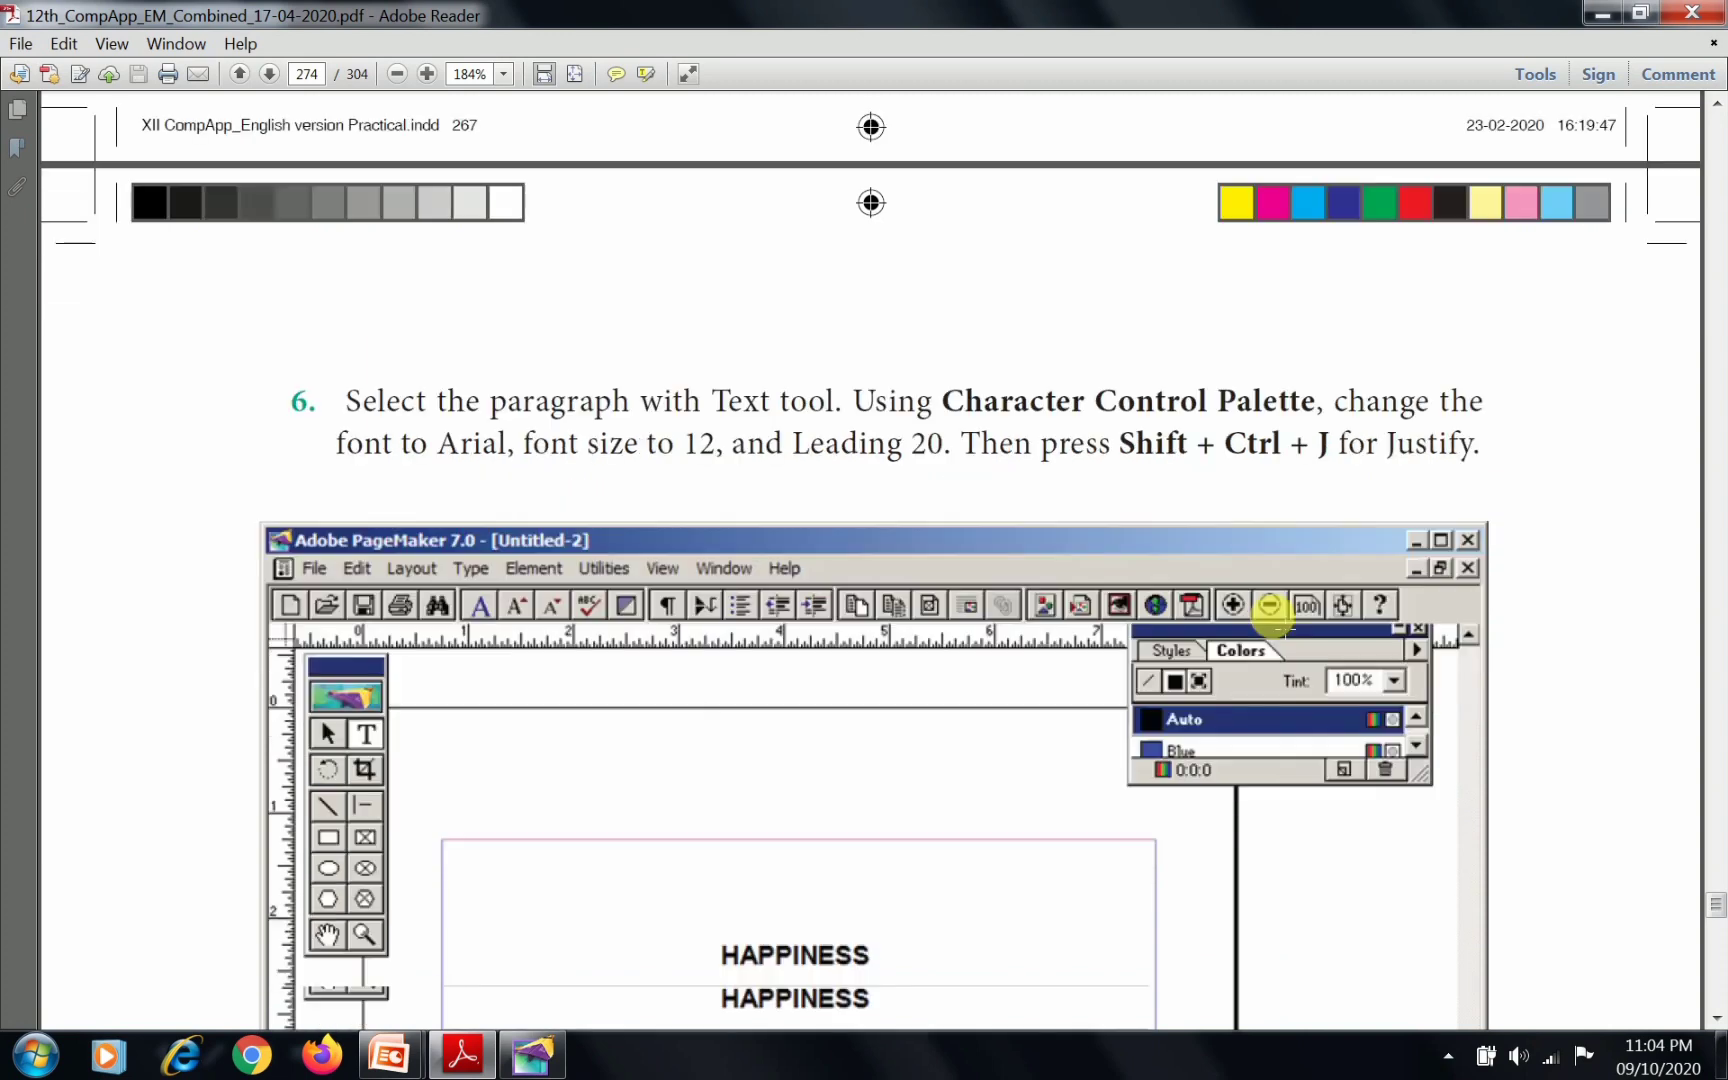
key(alt+Tab)
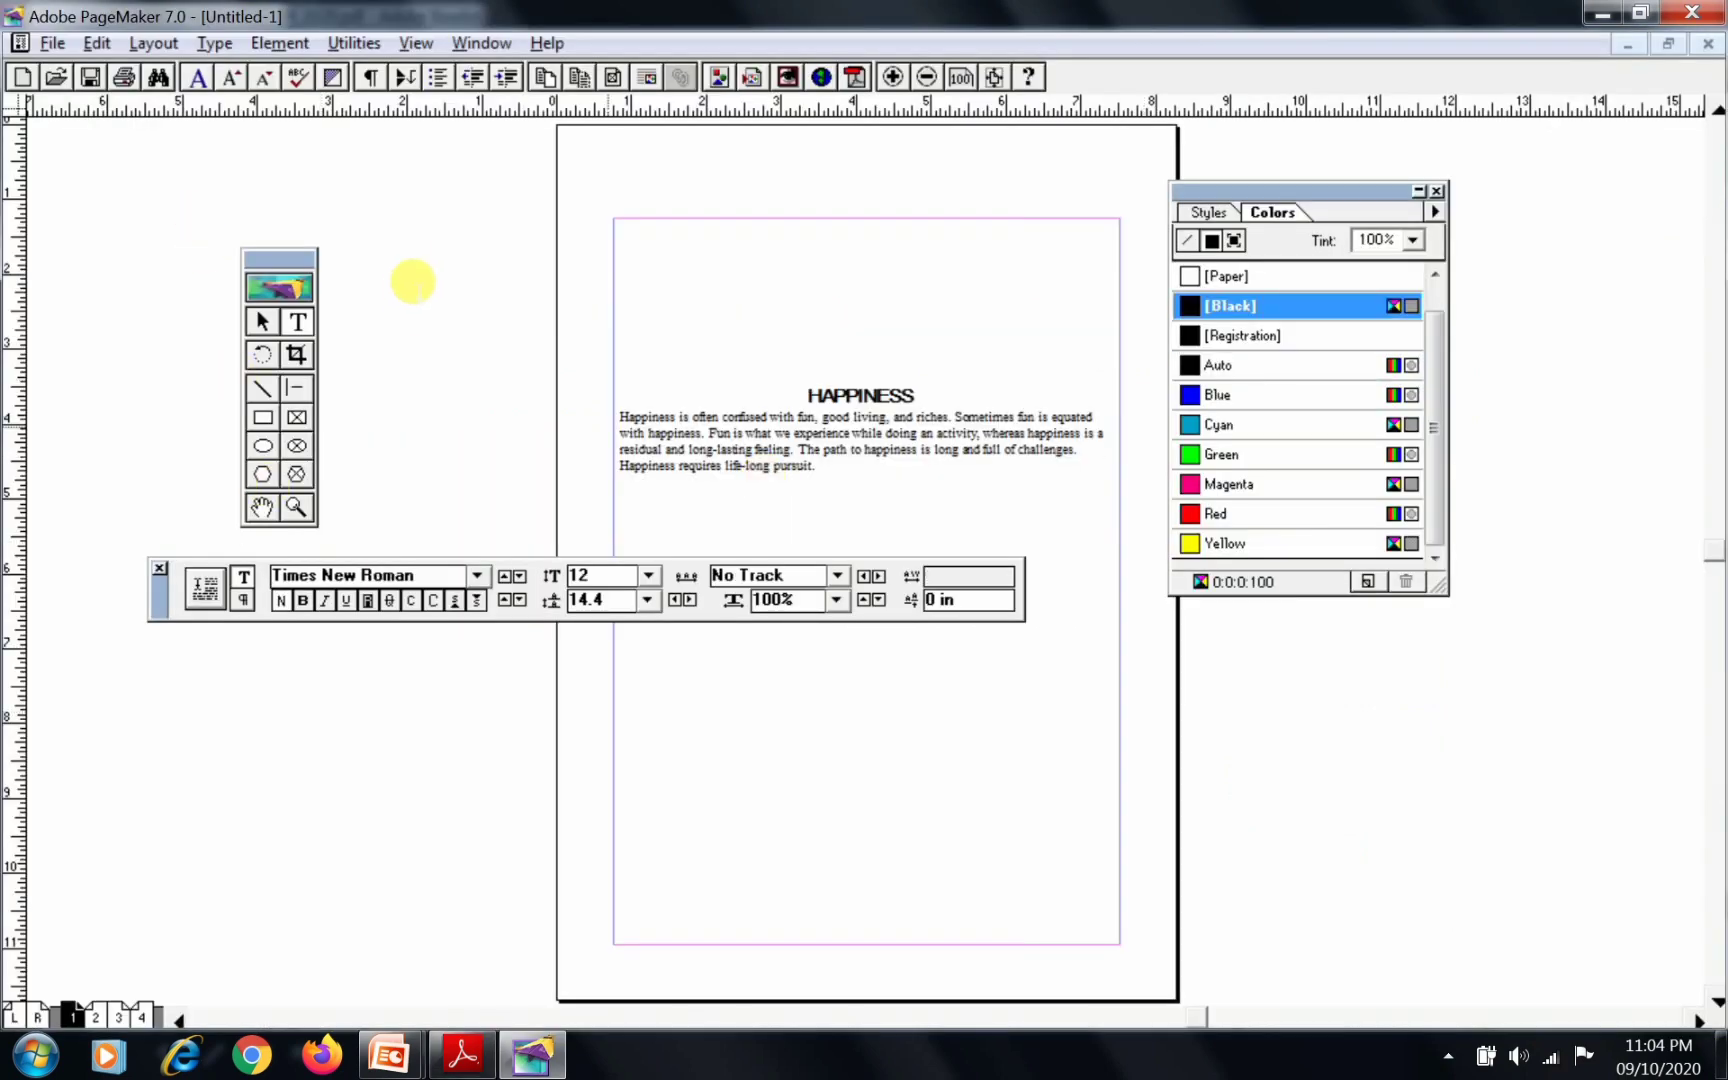
drag(621, 424, 828, 474)
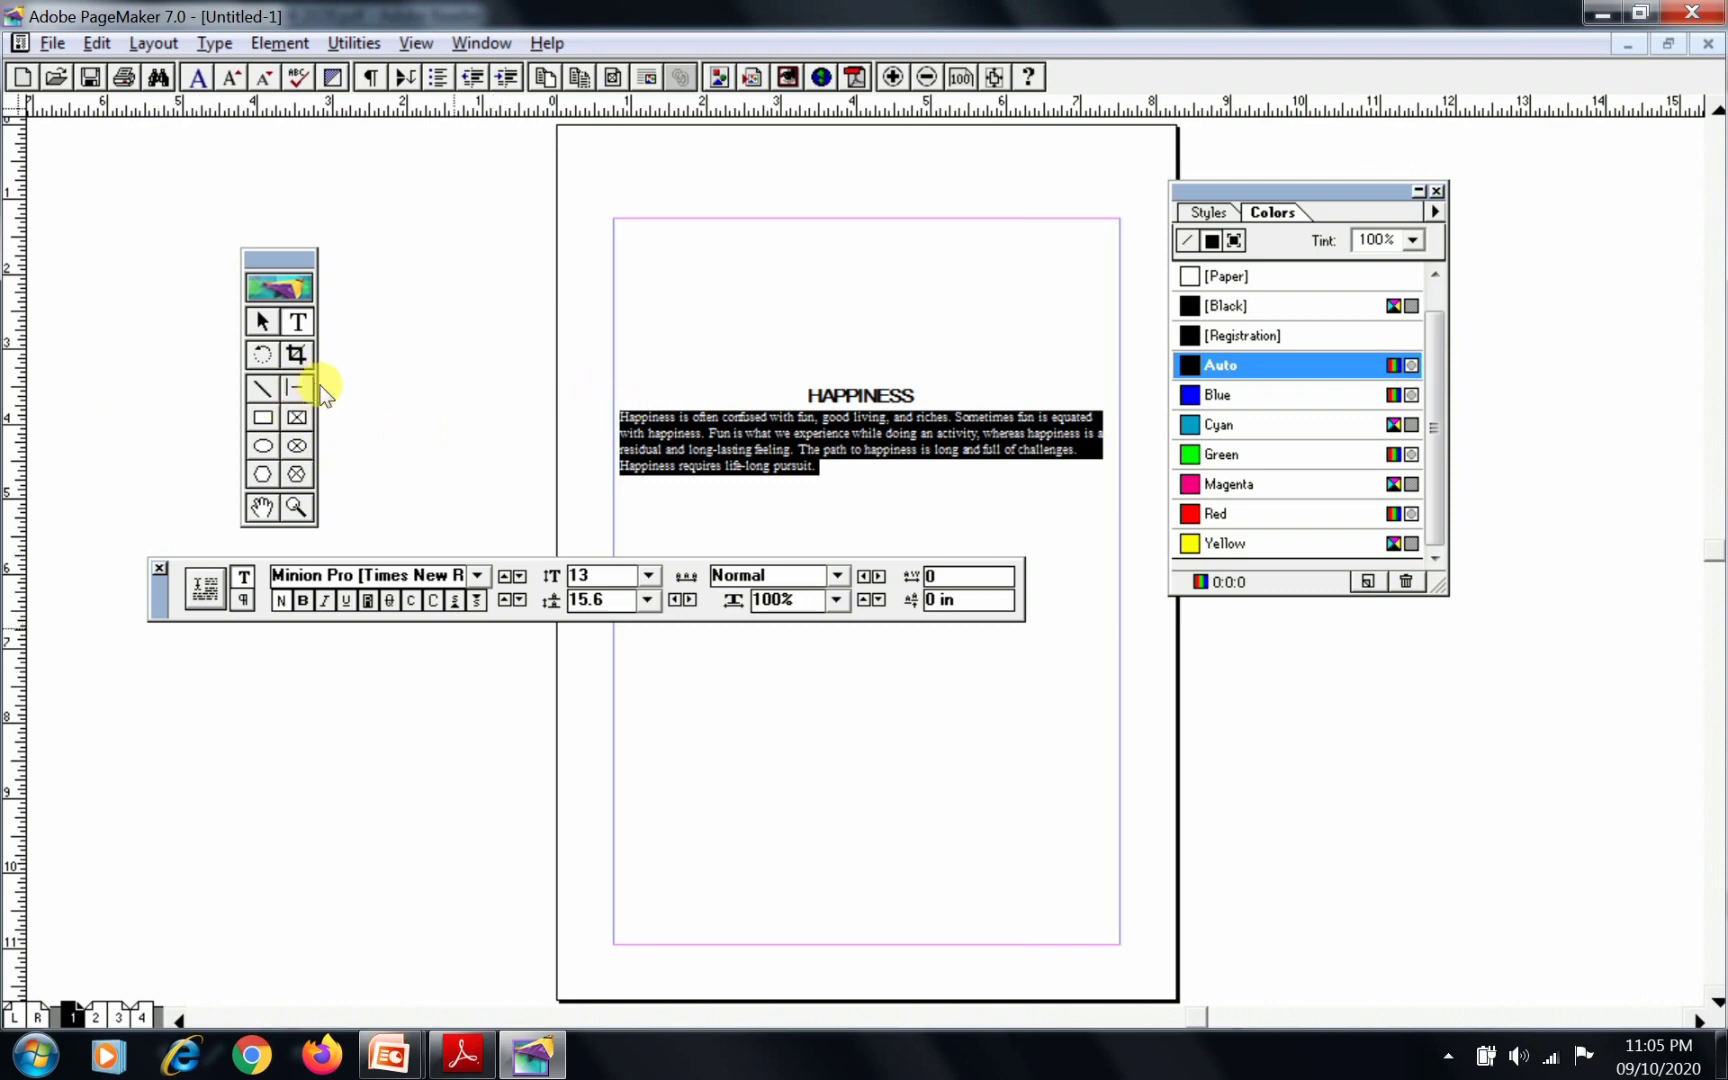
key(ctrl+alt+shift+m)
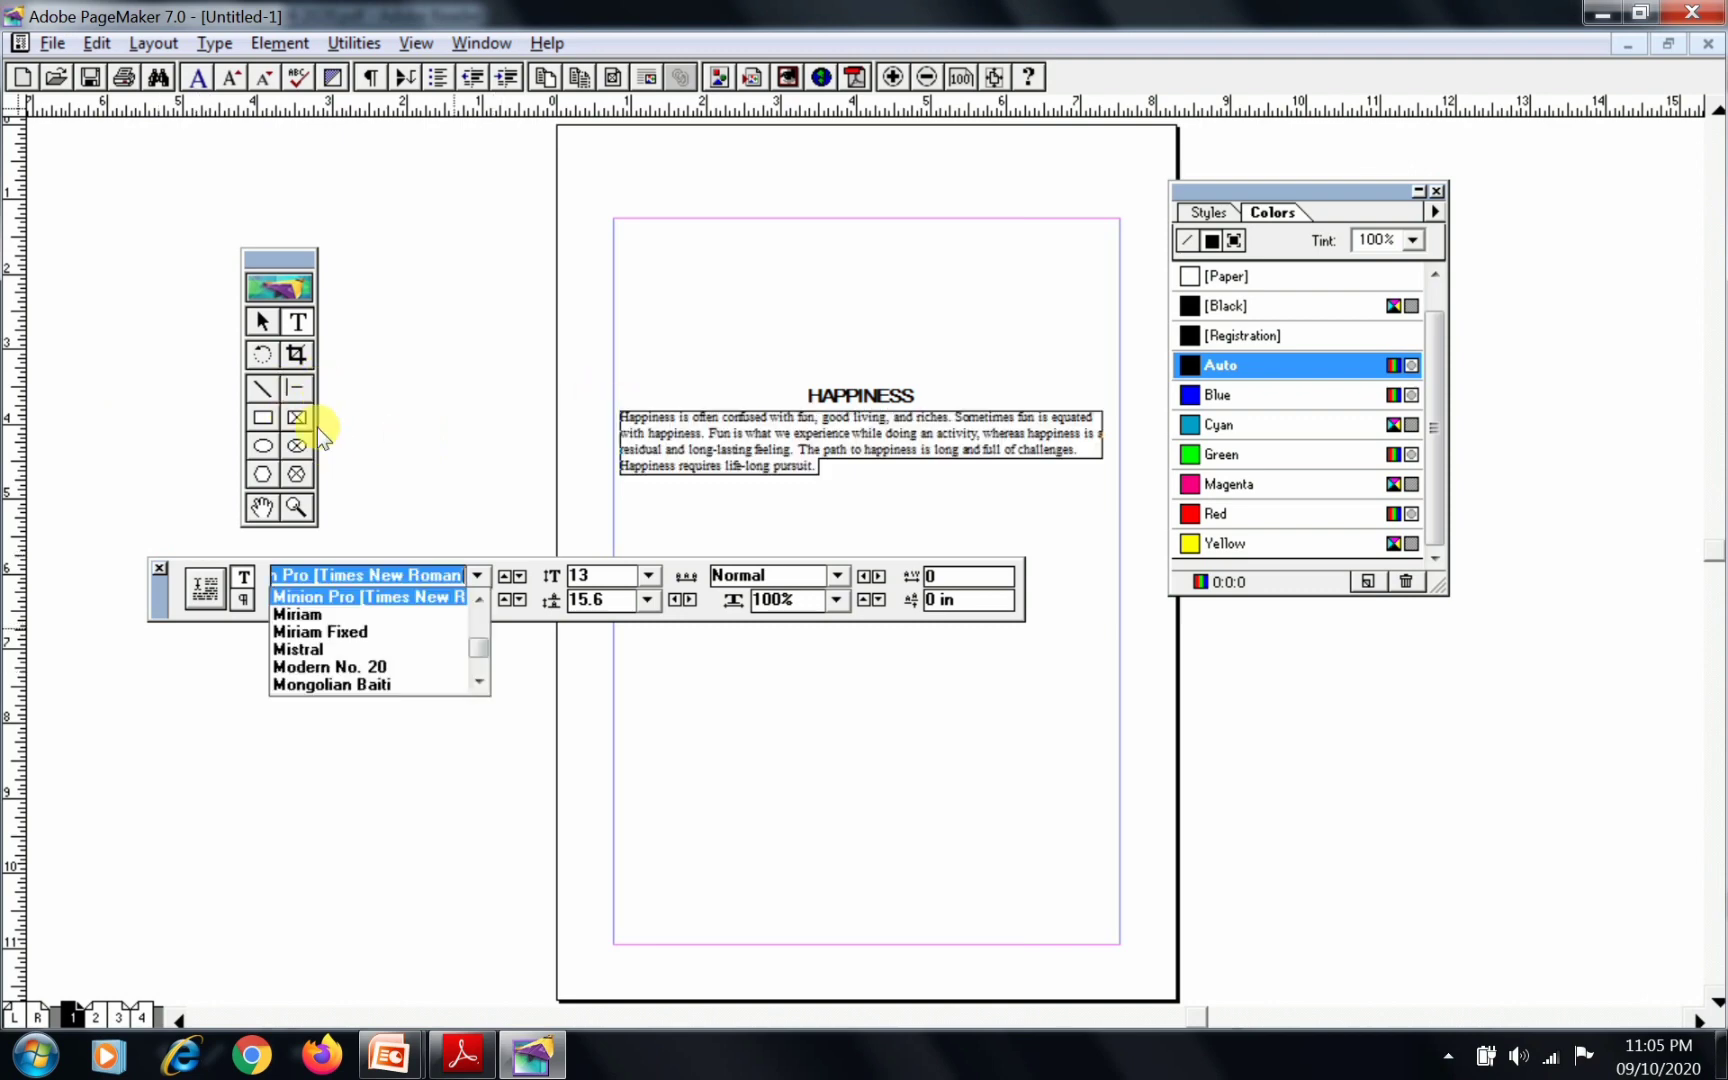
drag(480, 646, 480, 606)
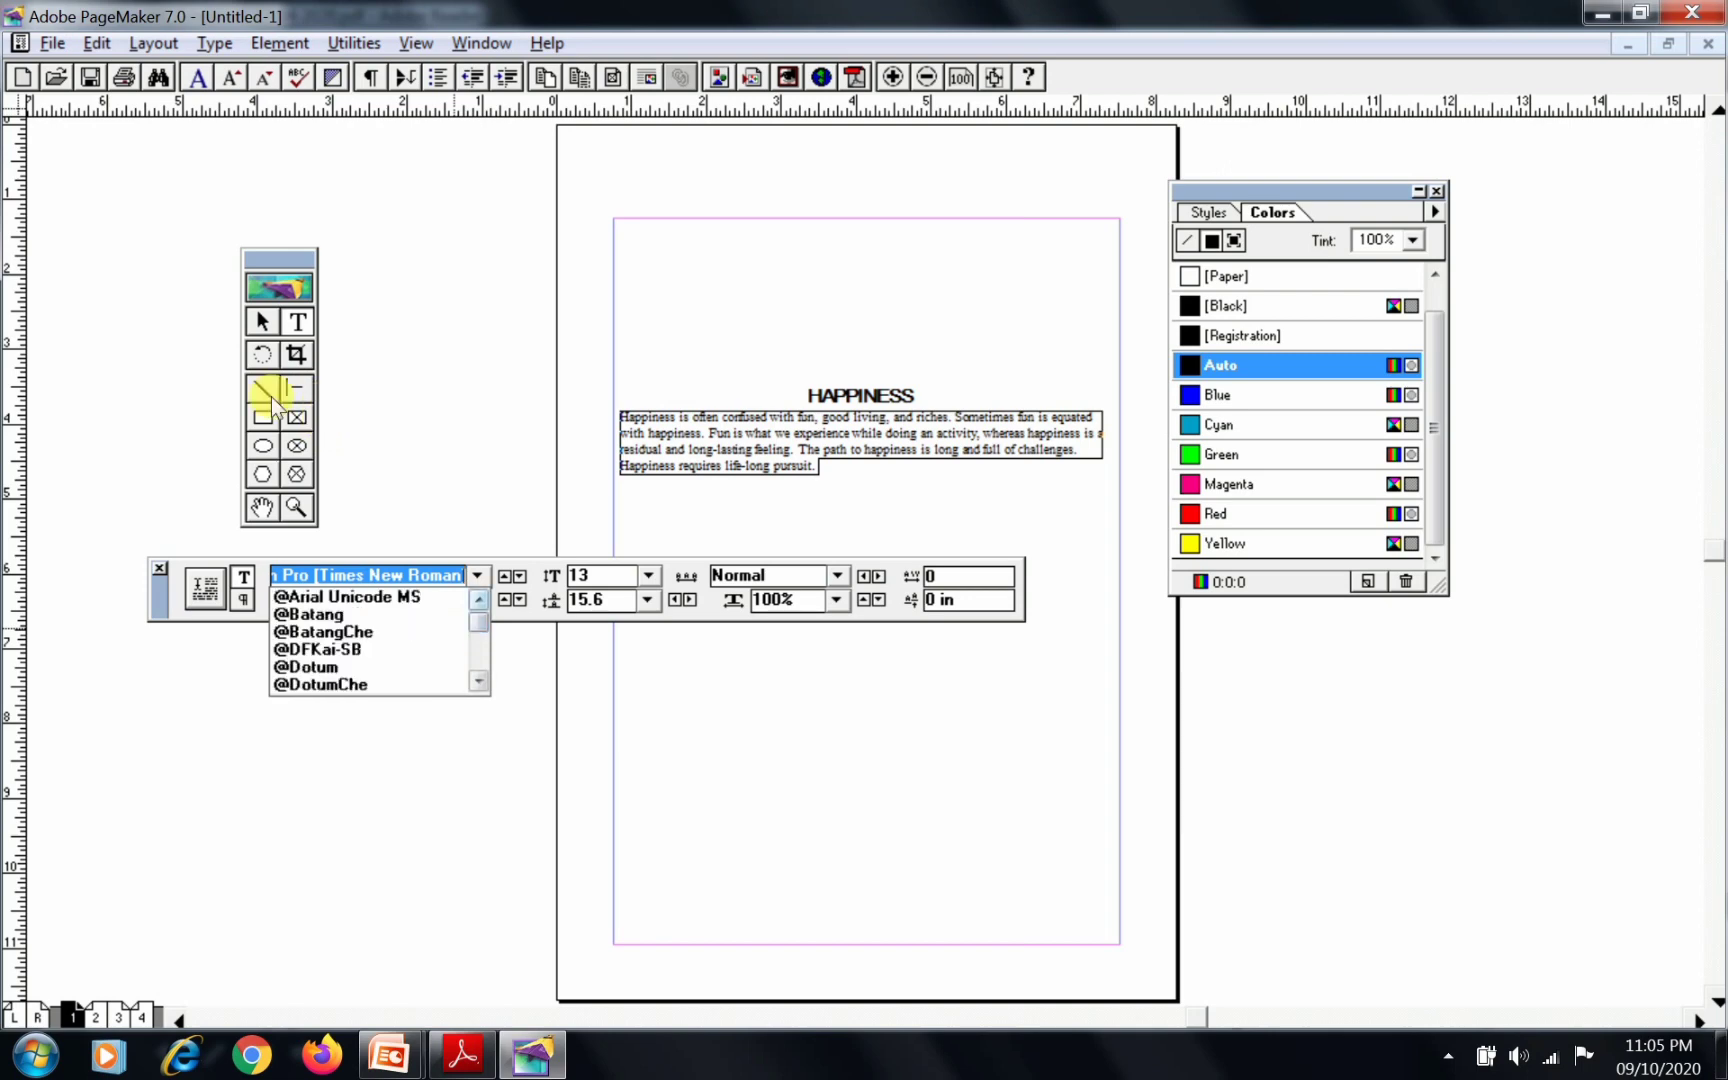
click(406, 597)
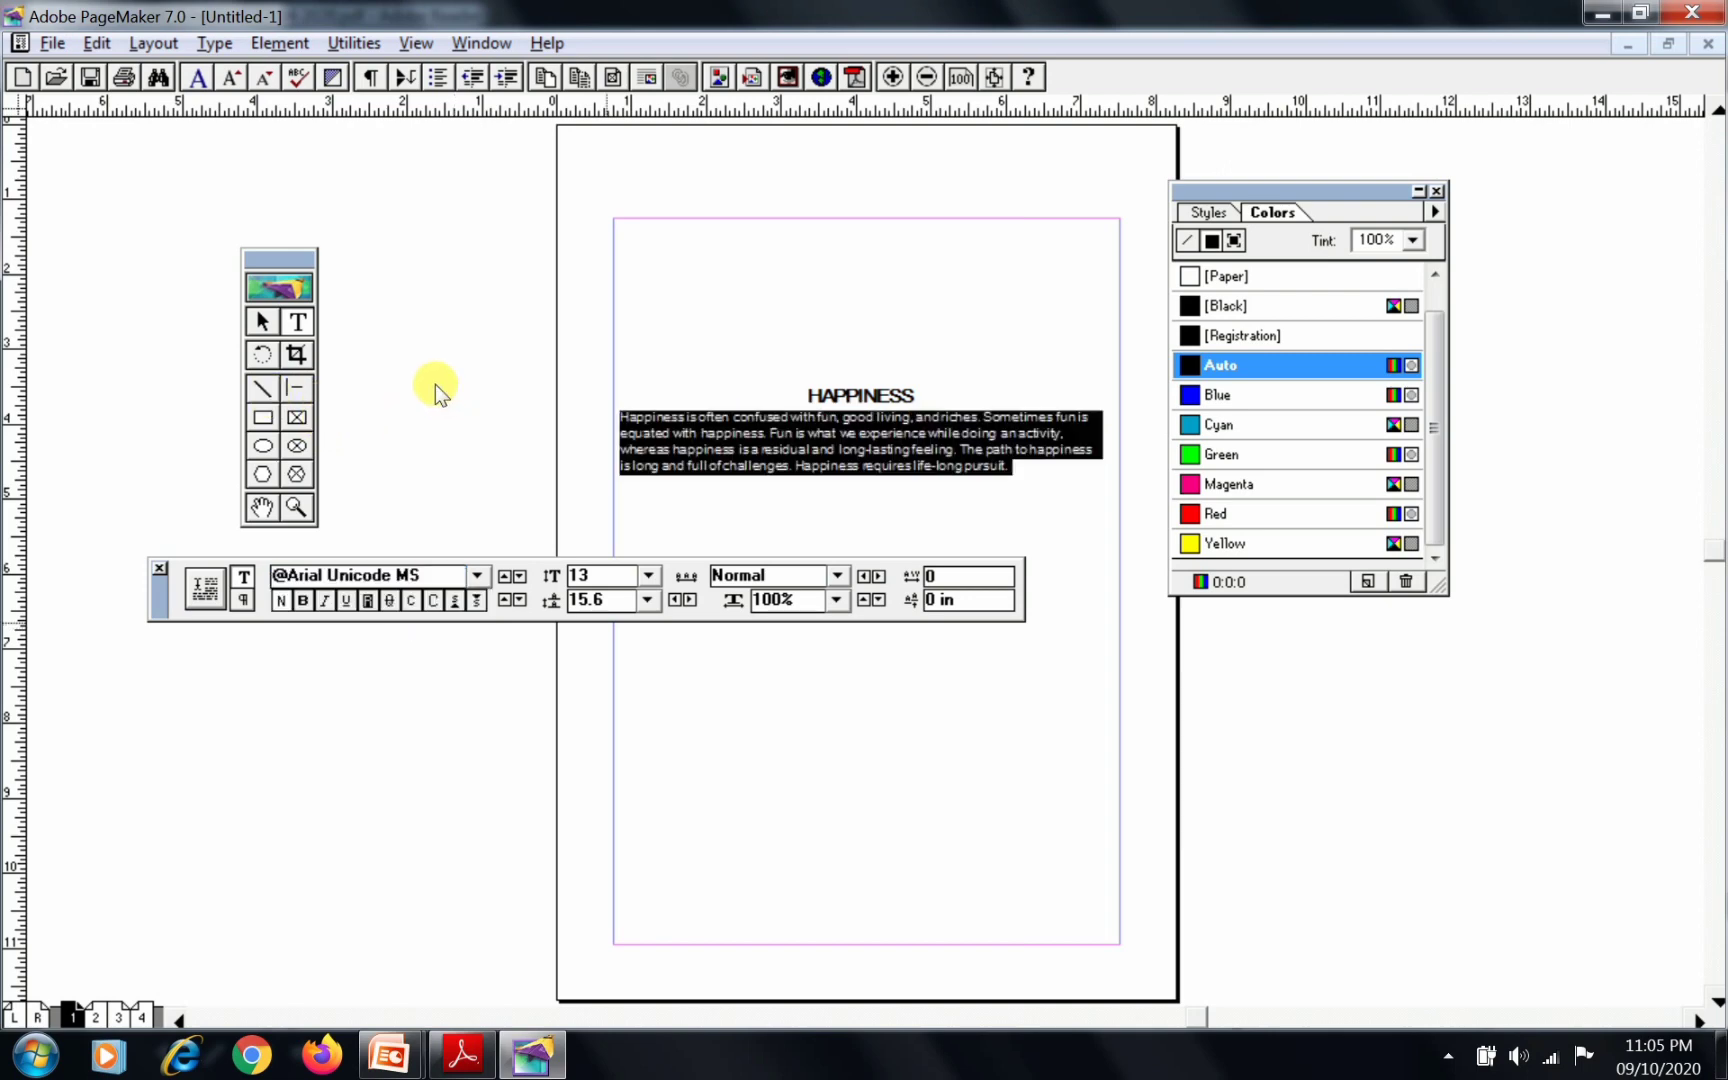
click(649, 575)
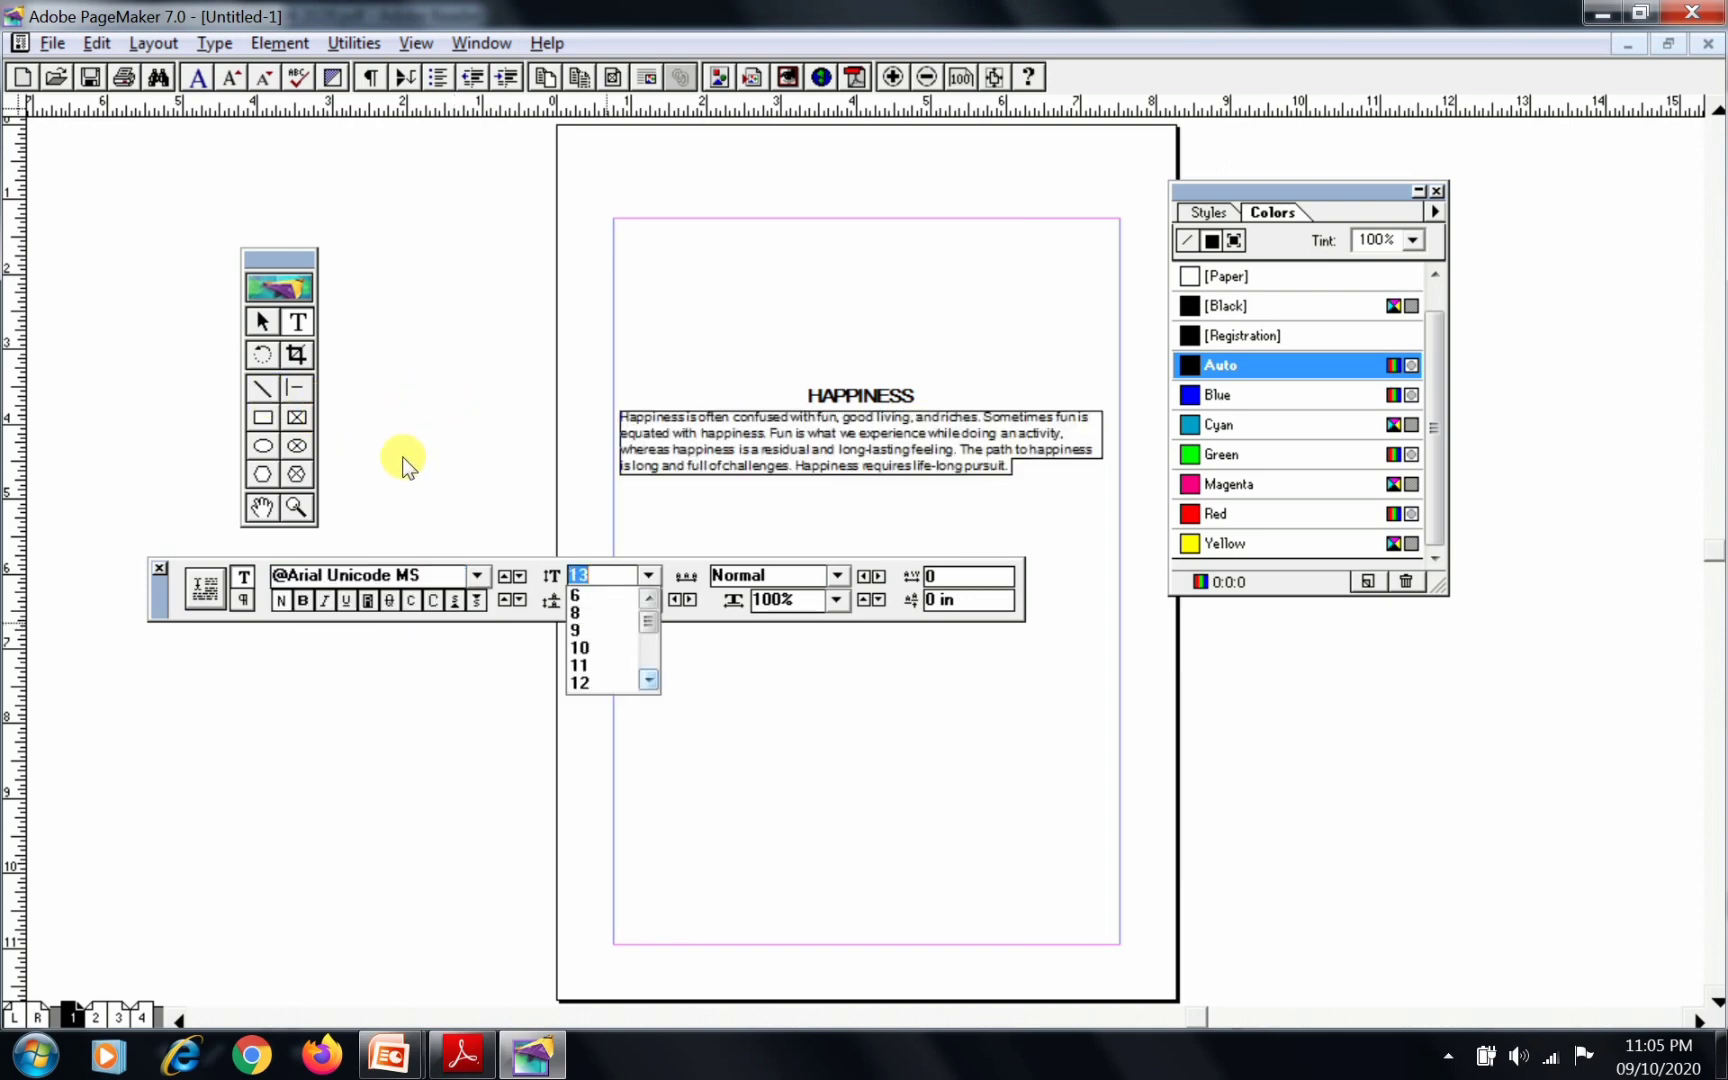
click(579, 682)
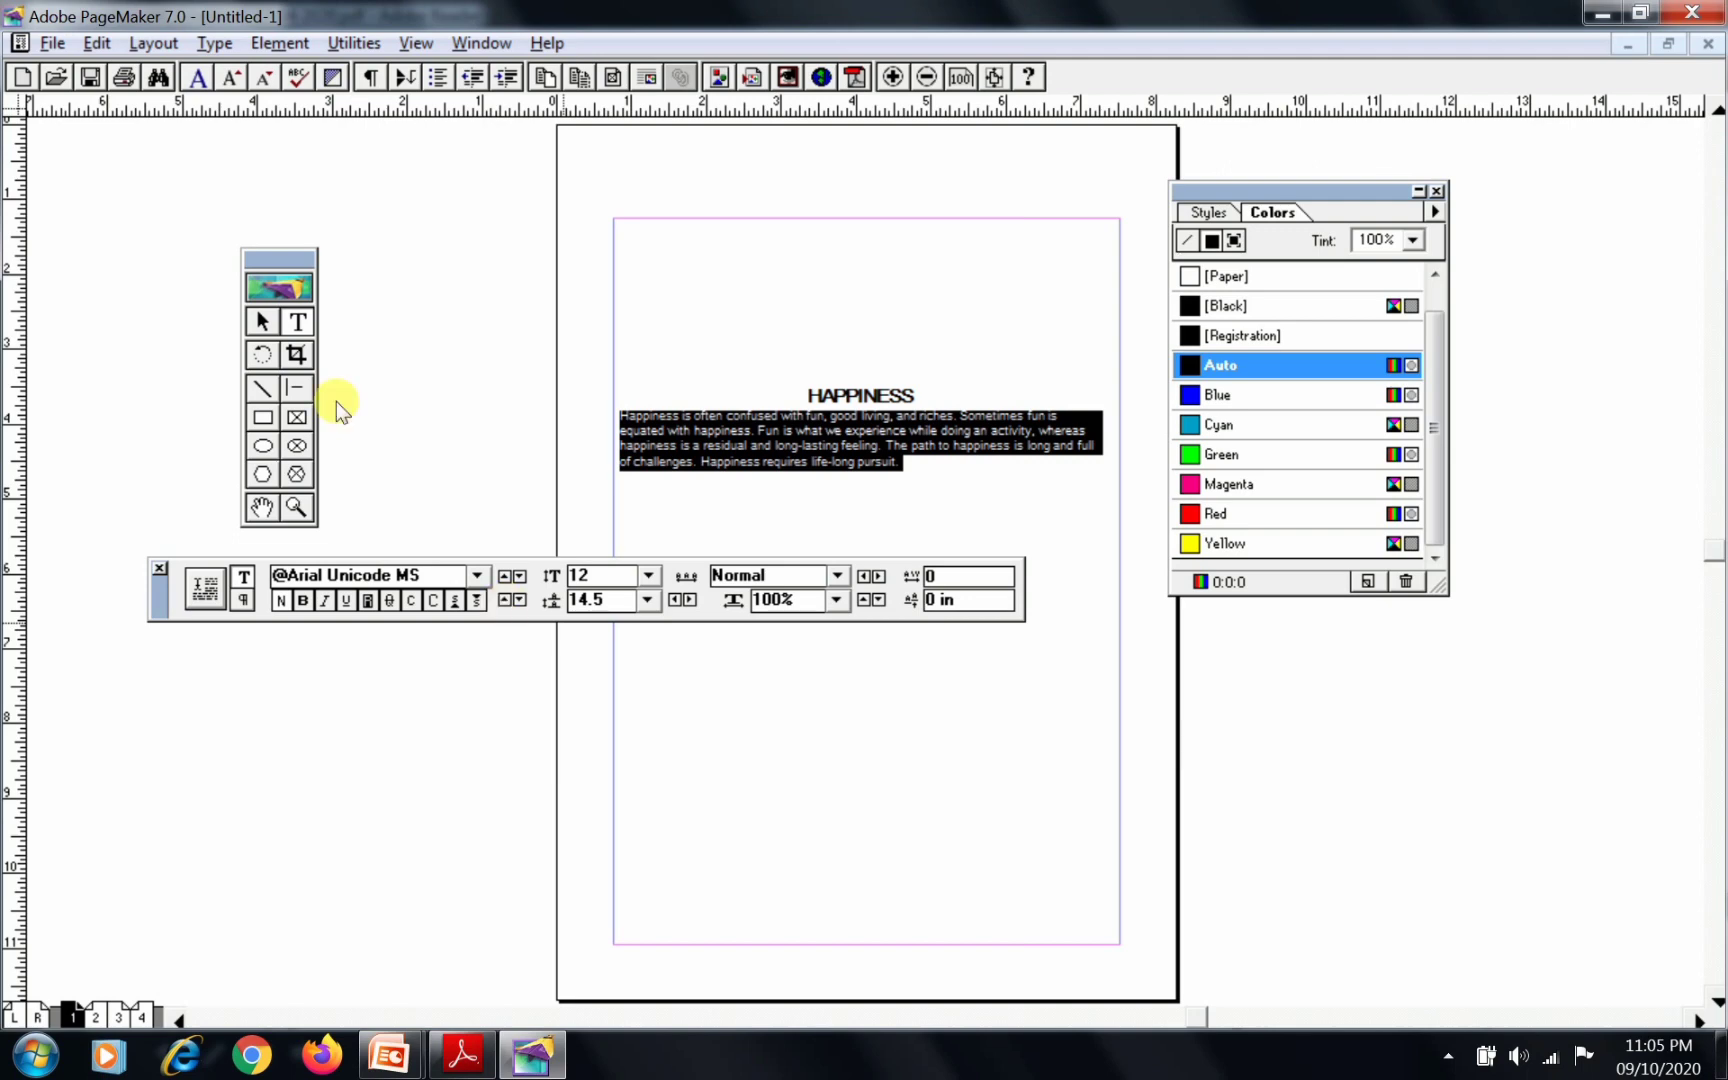
Set the leading of the selected body paragraph to 20
click(505, 599)
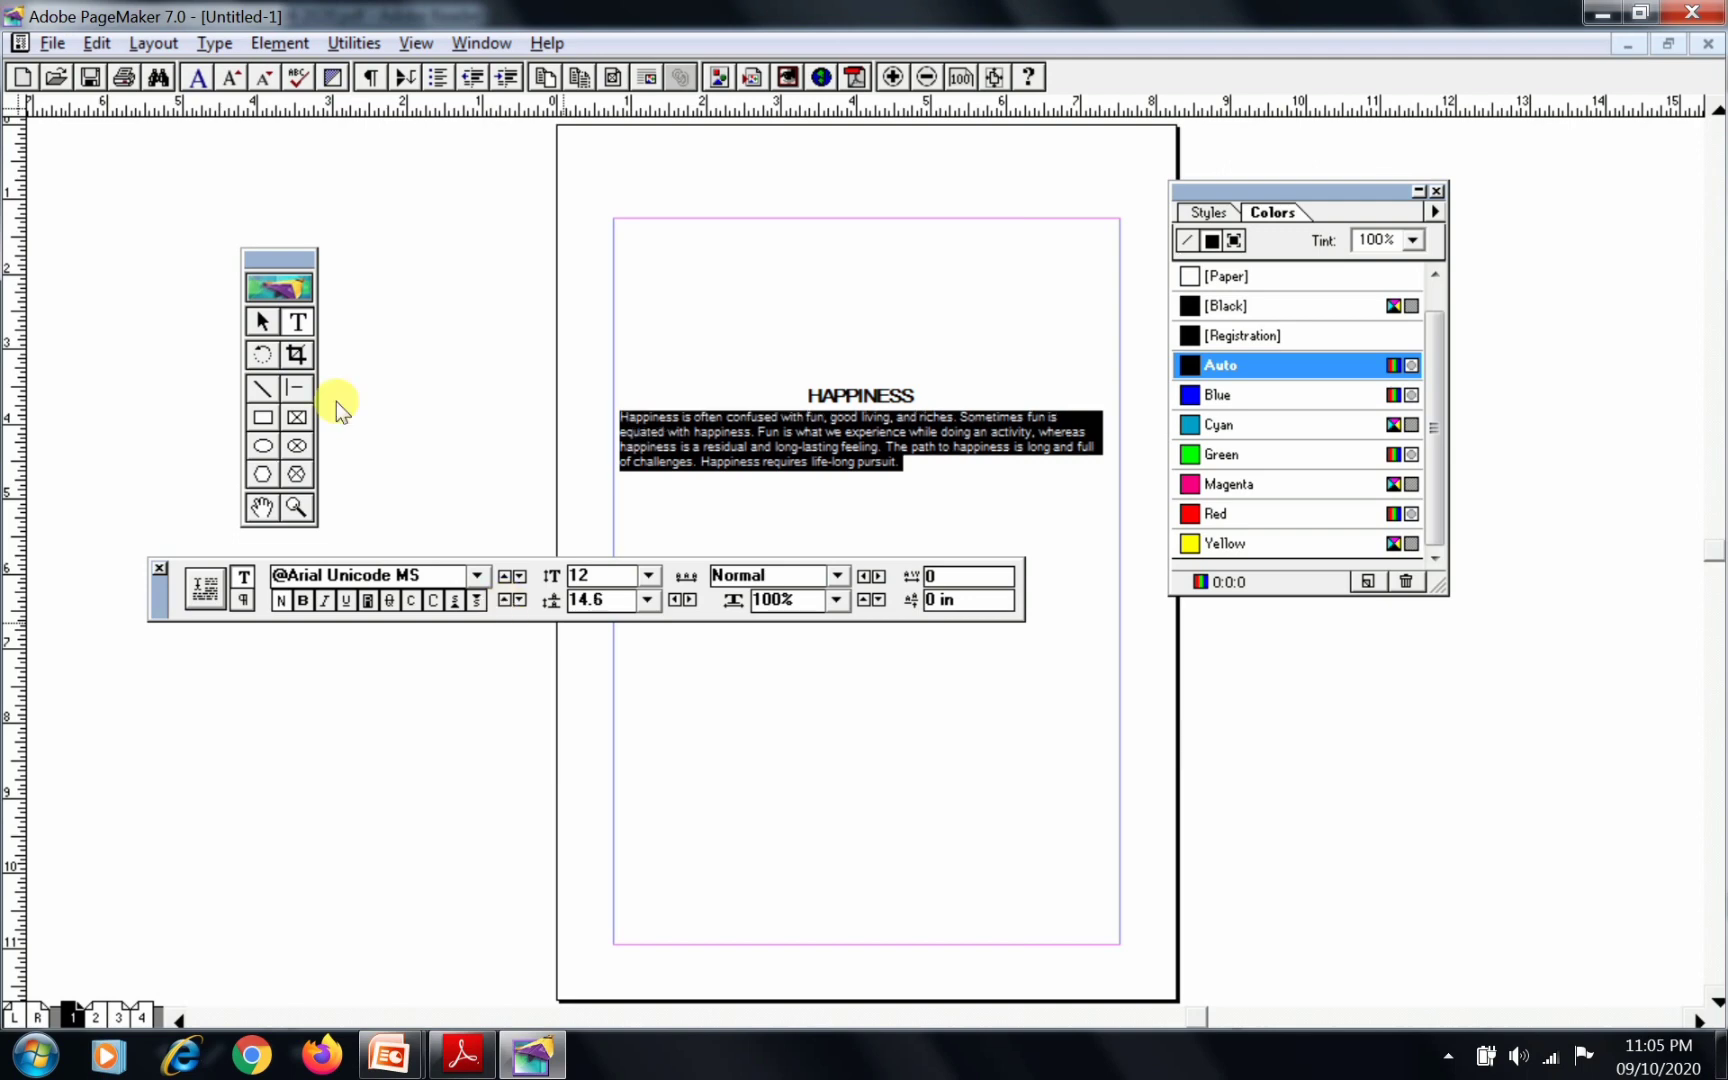
click(505, 599)
click(505, 599)
click(505, 599)
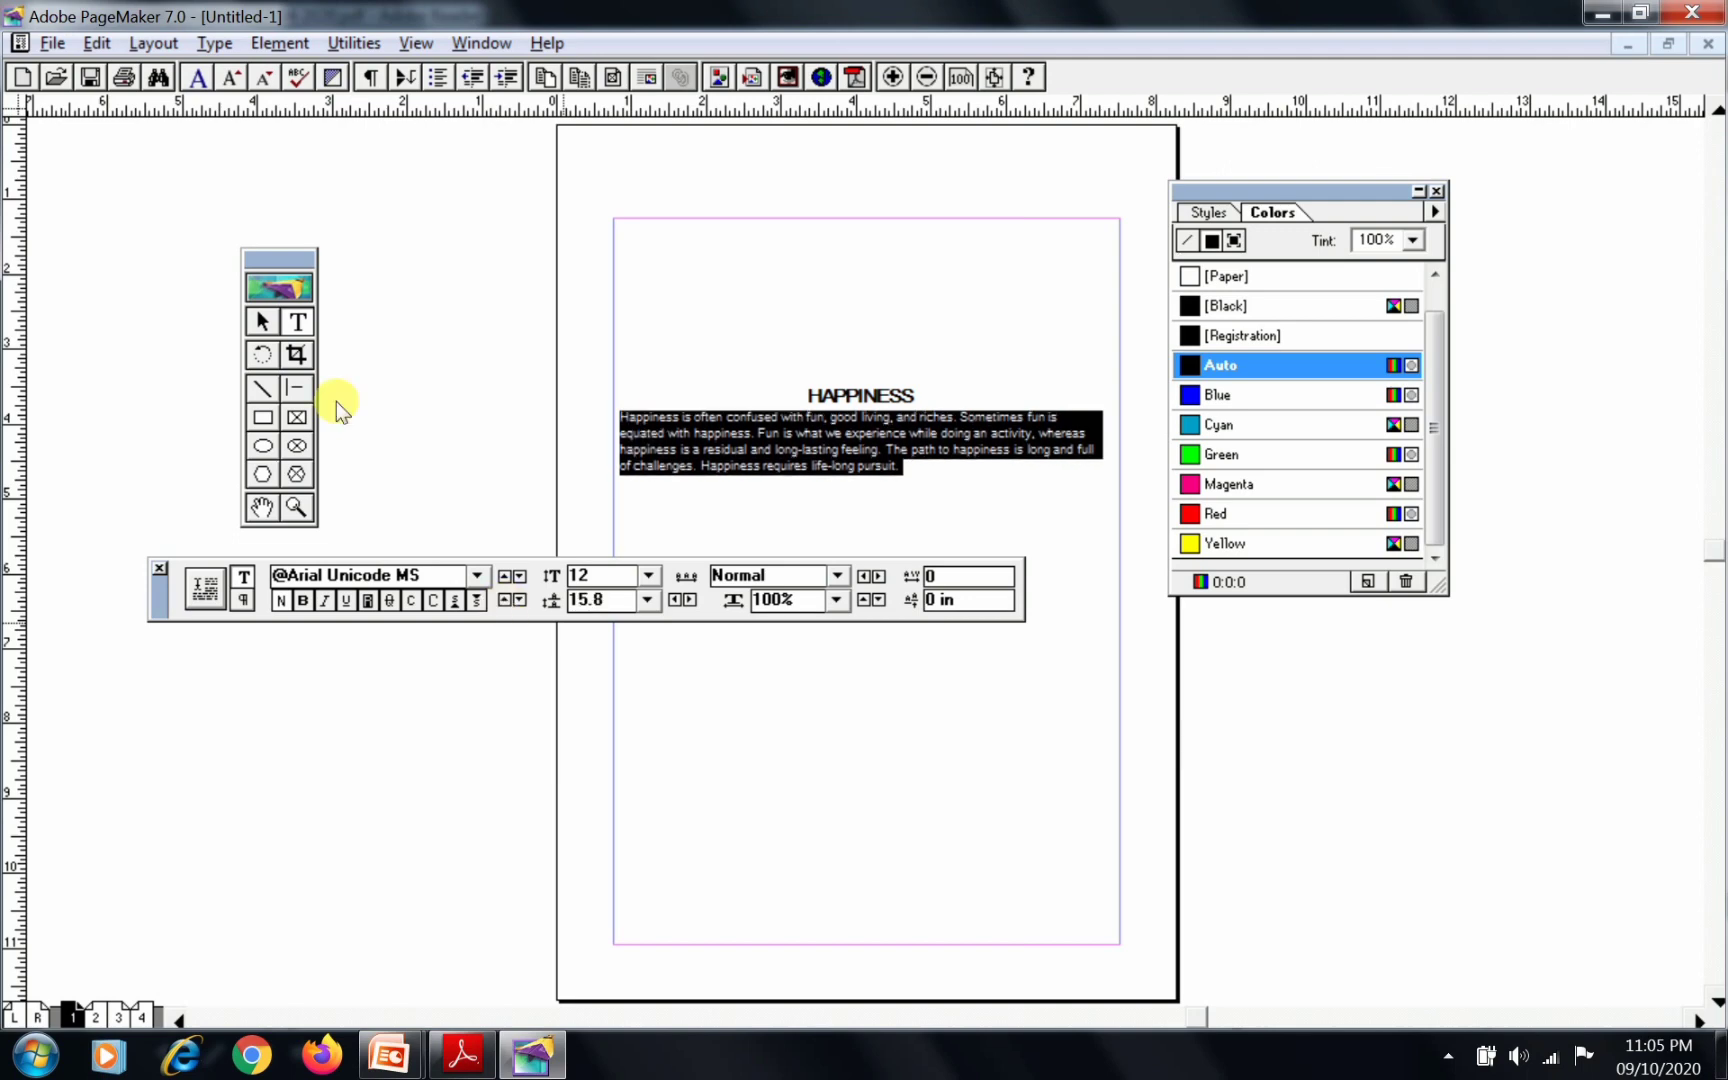
click(505, 600)
click(505, 600)
click(505, 600)
click(505, 600)
click(505, 600)
click(505, 600)
click(505, 600)
click(505, 600)
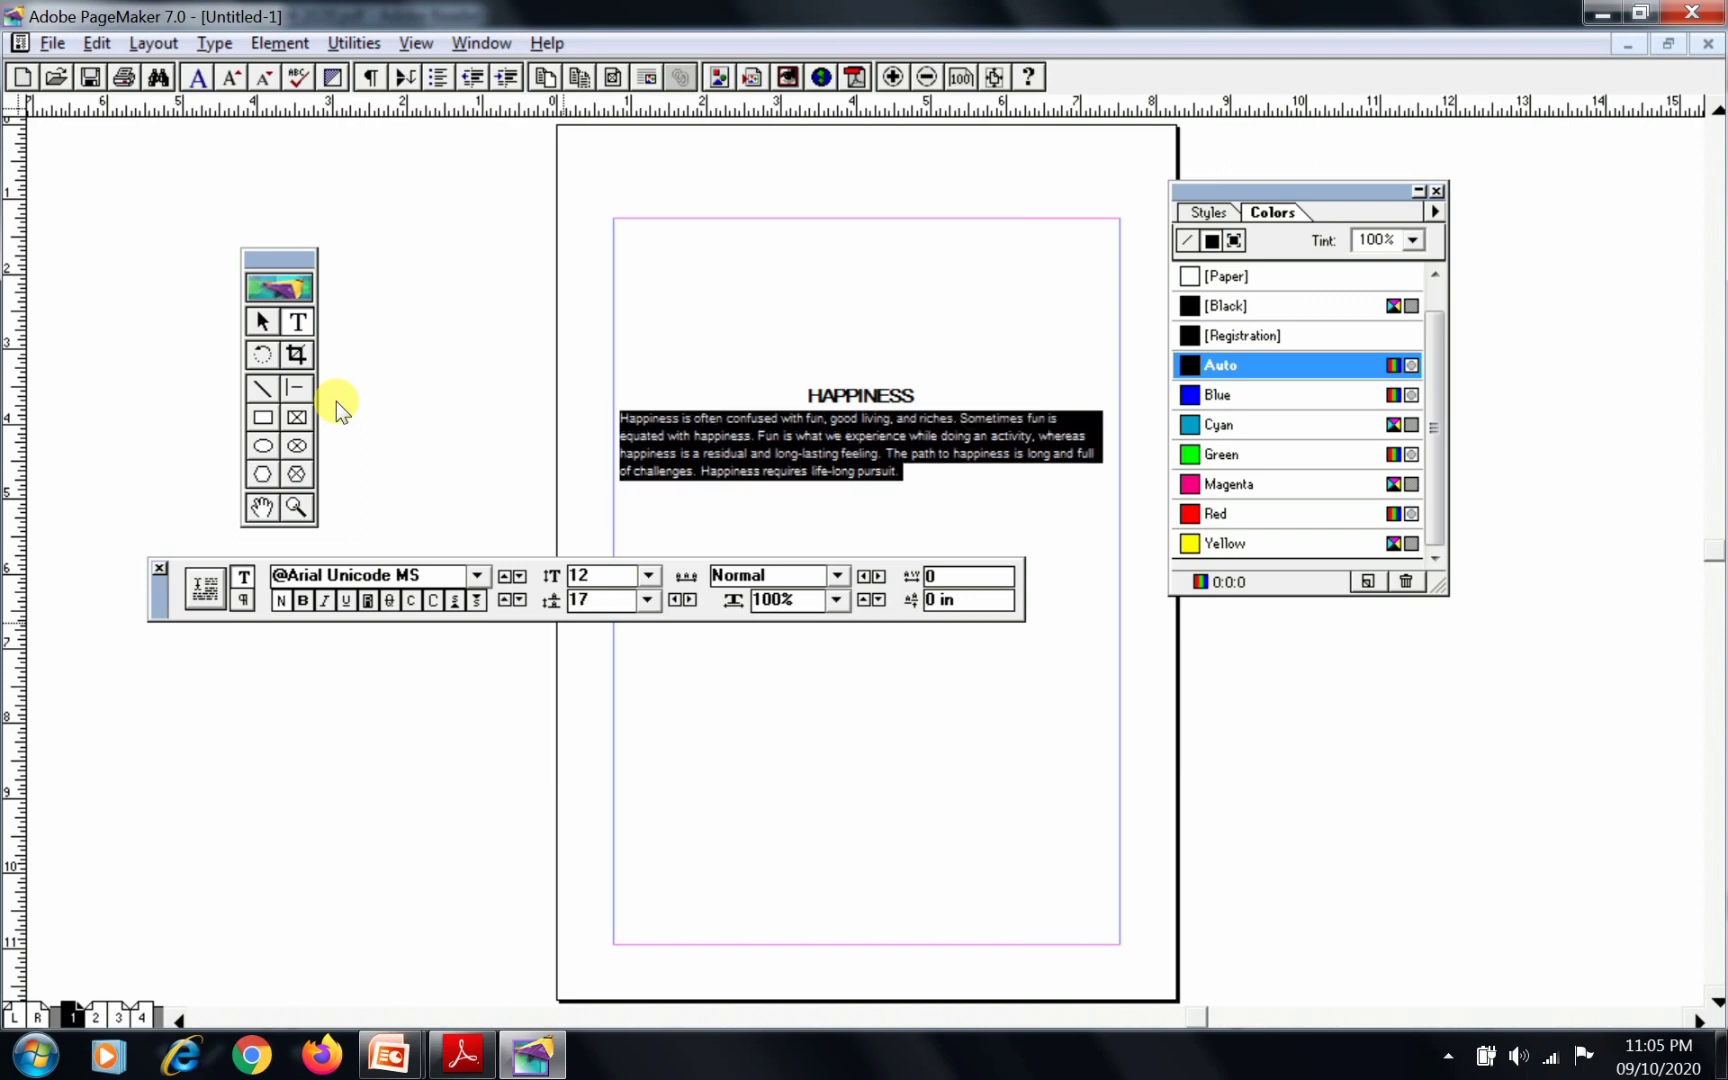
click(505, 600)
click(505, 600)
click(505, 600)
click(505, 600)
click(505, 600)
click(505, 600)
click(505, 600)
click(505, 600)
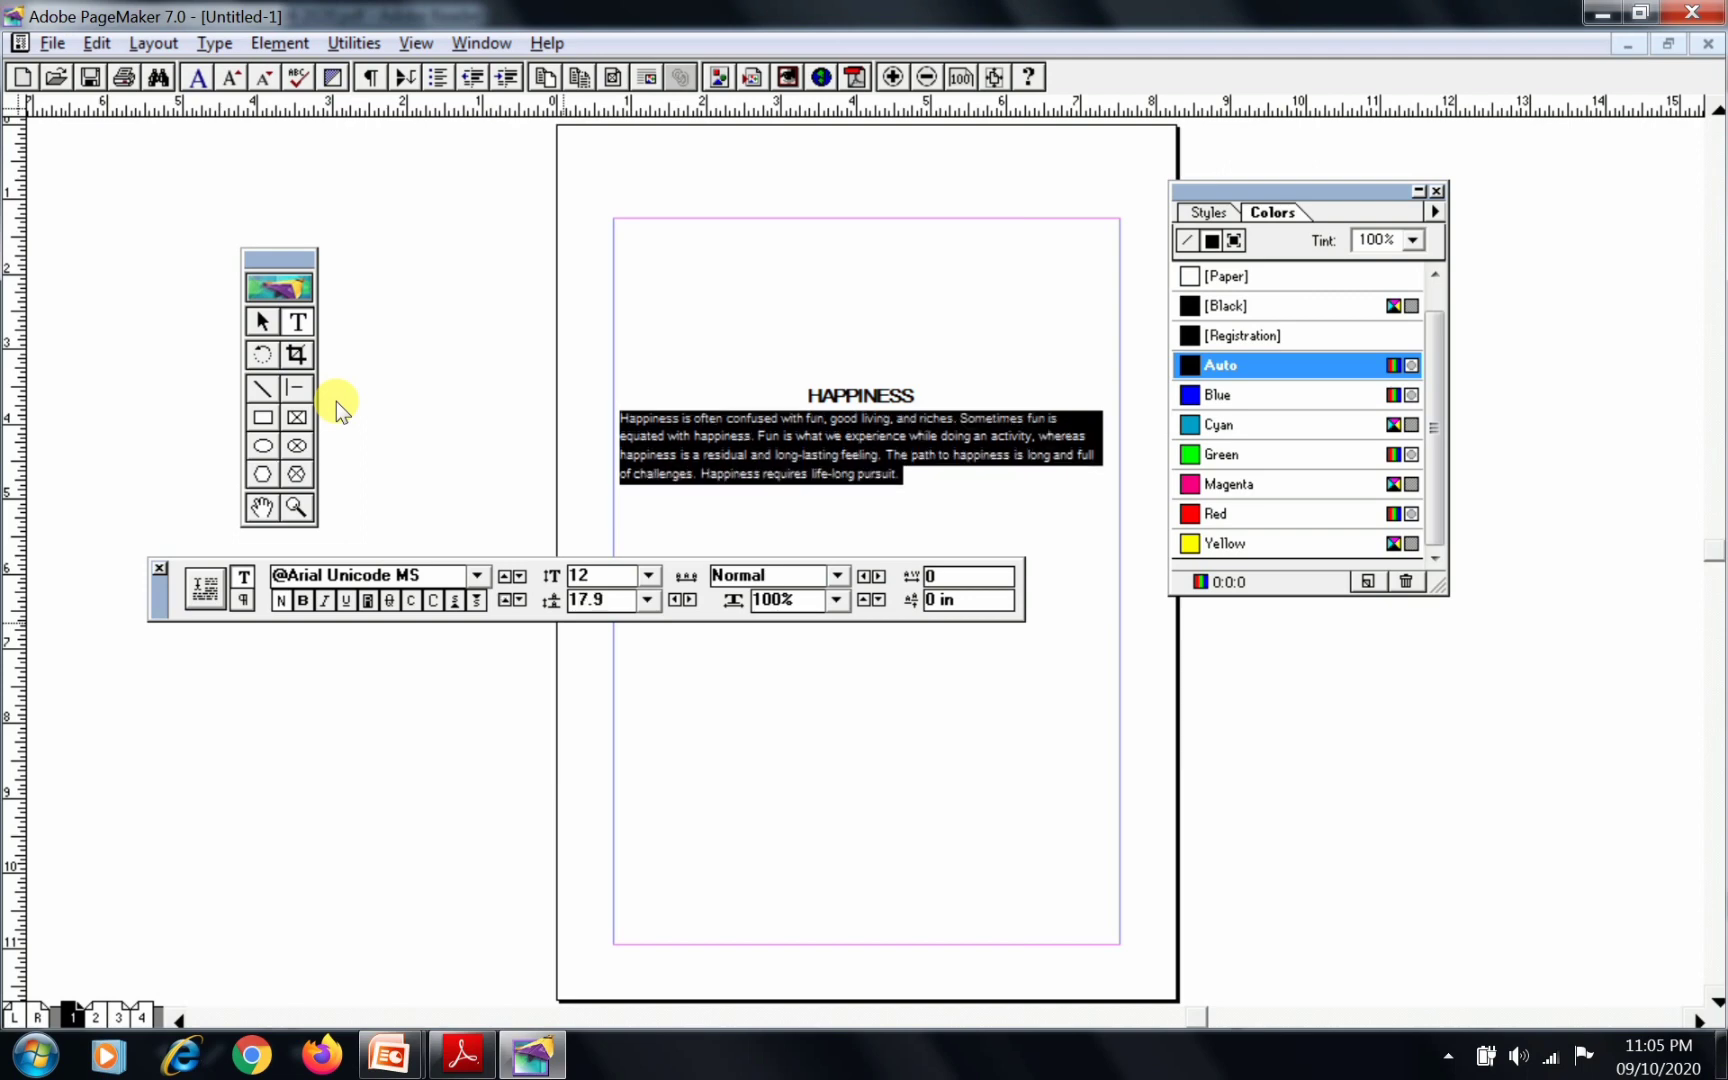
click(505, 600)
click(505, 600)
click(505, 600)
click(505, 600)
click(505, 600)
click(505, 600)
click(505, 600)
click(505, 600)
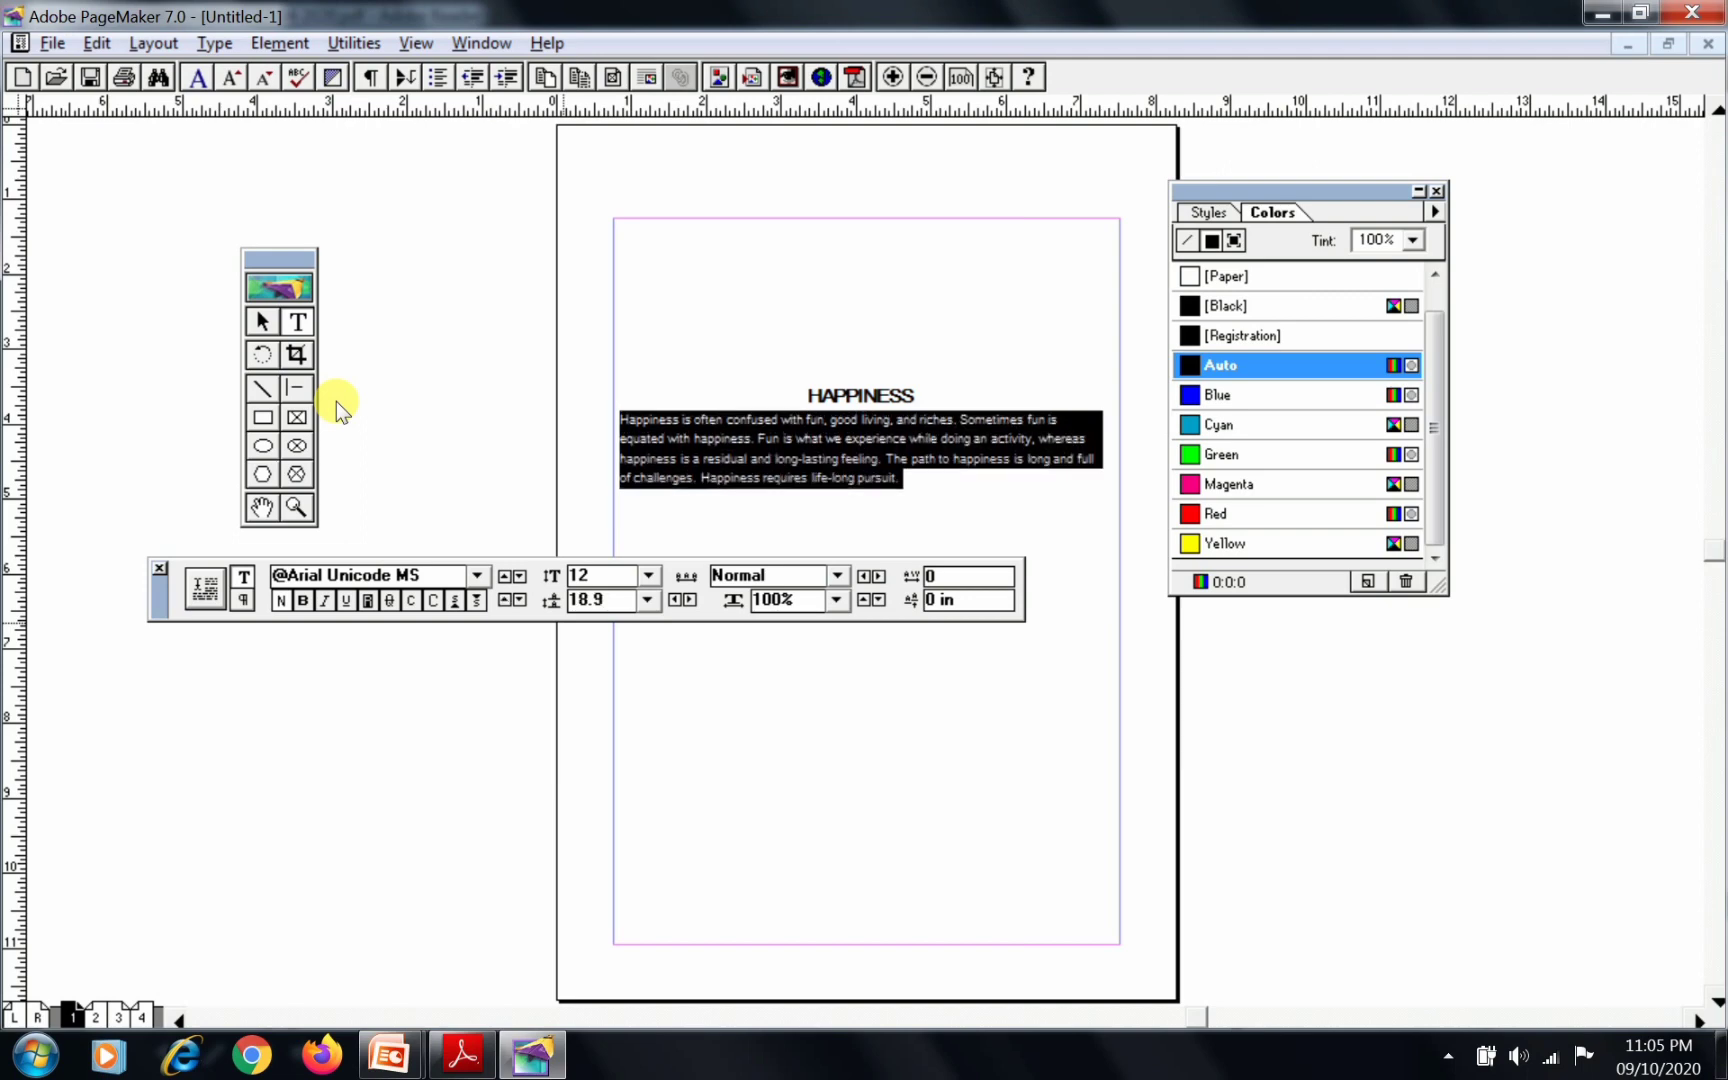
click(505, 600)
click(505, 600)
click(505, 600)
click(505, 600)
click(505, 600)
click(505, 600)
click(505, 600)
click(505, 600)
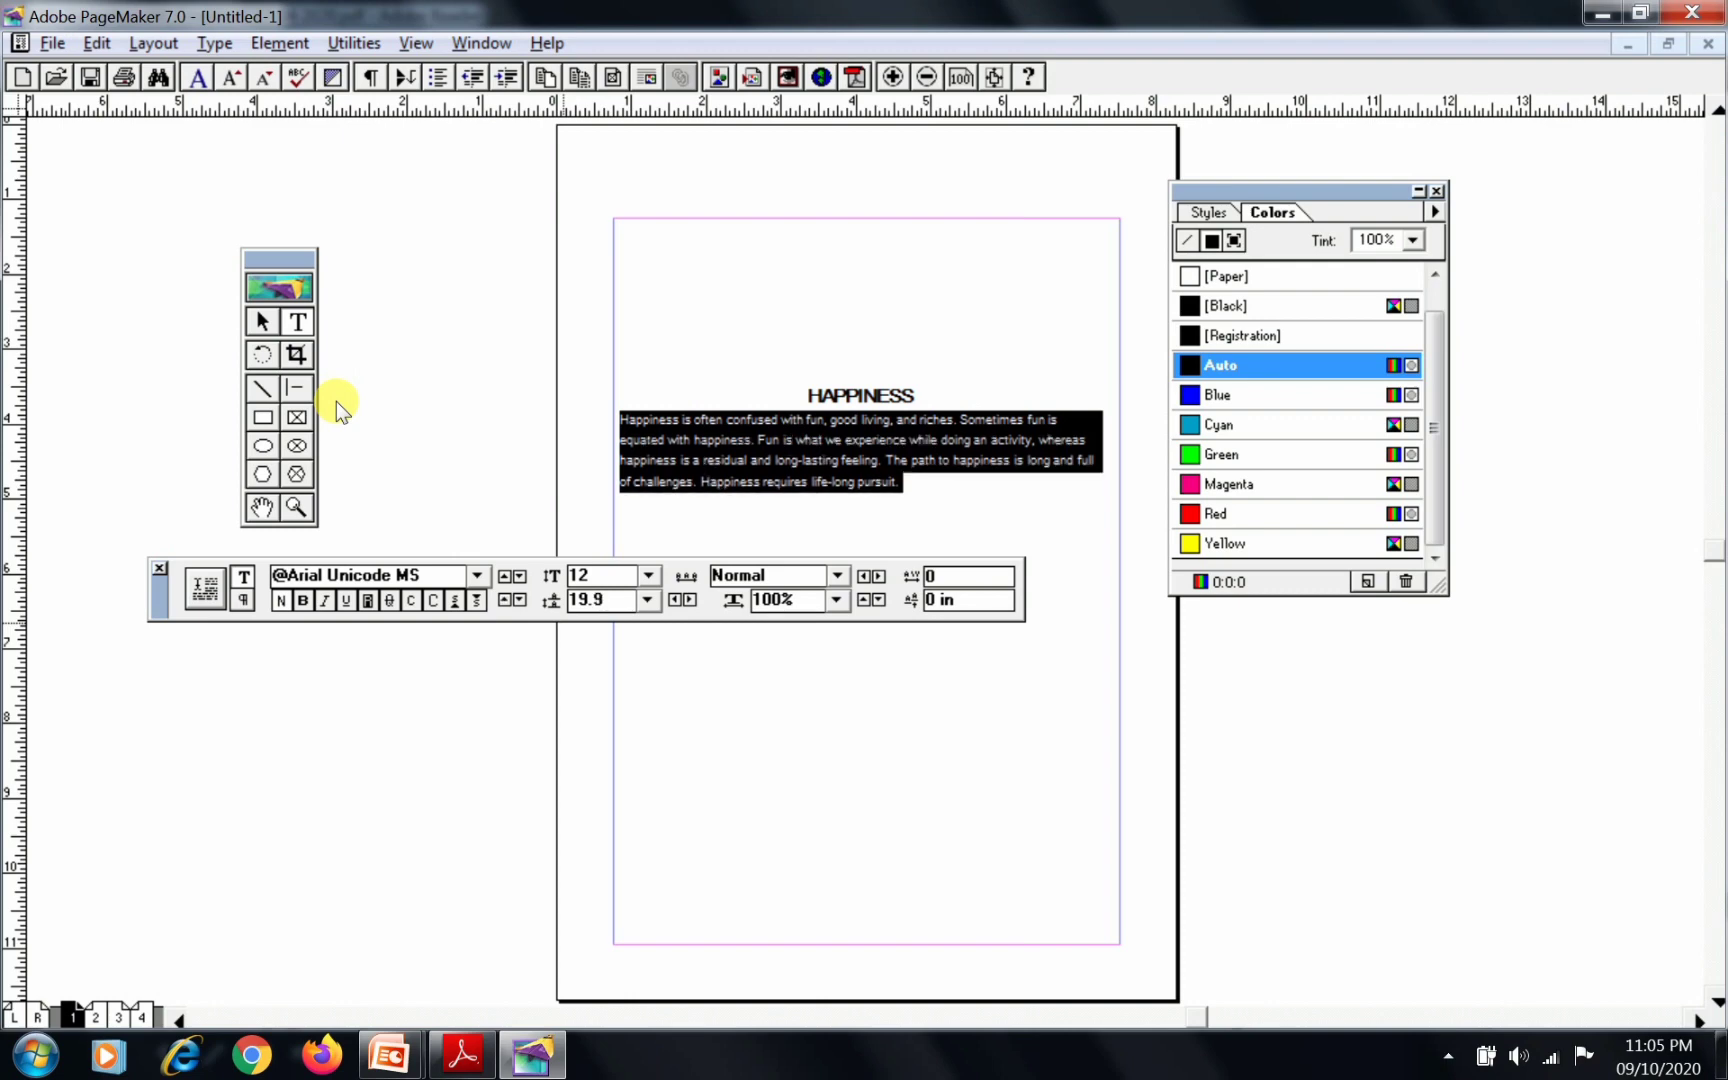
click(505, 600)
click(505, 600)
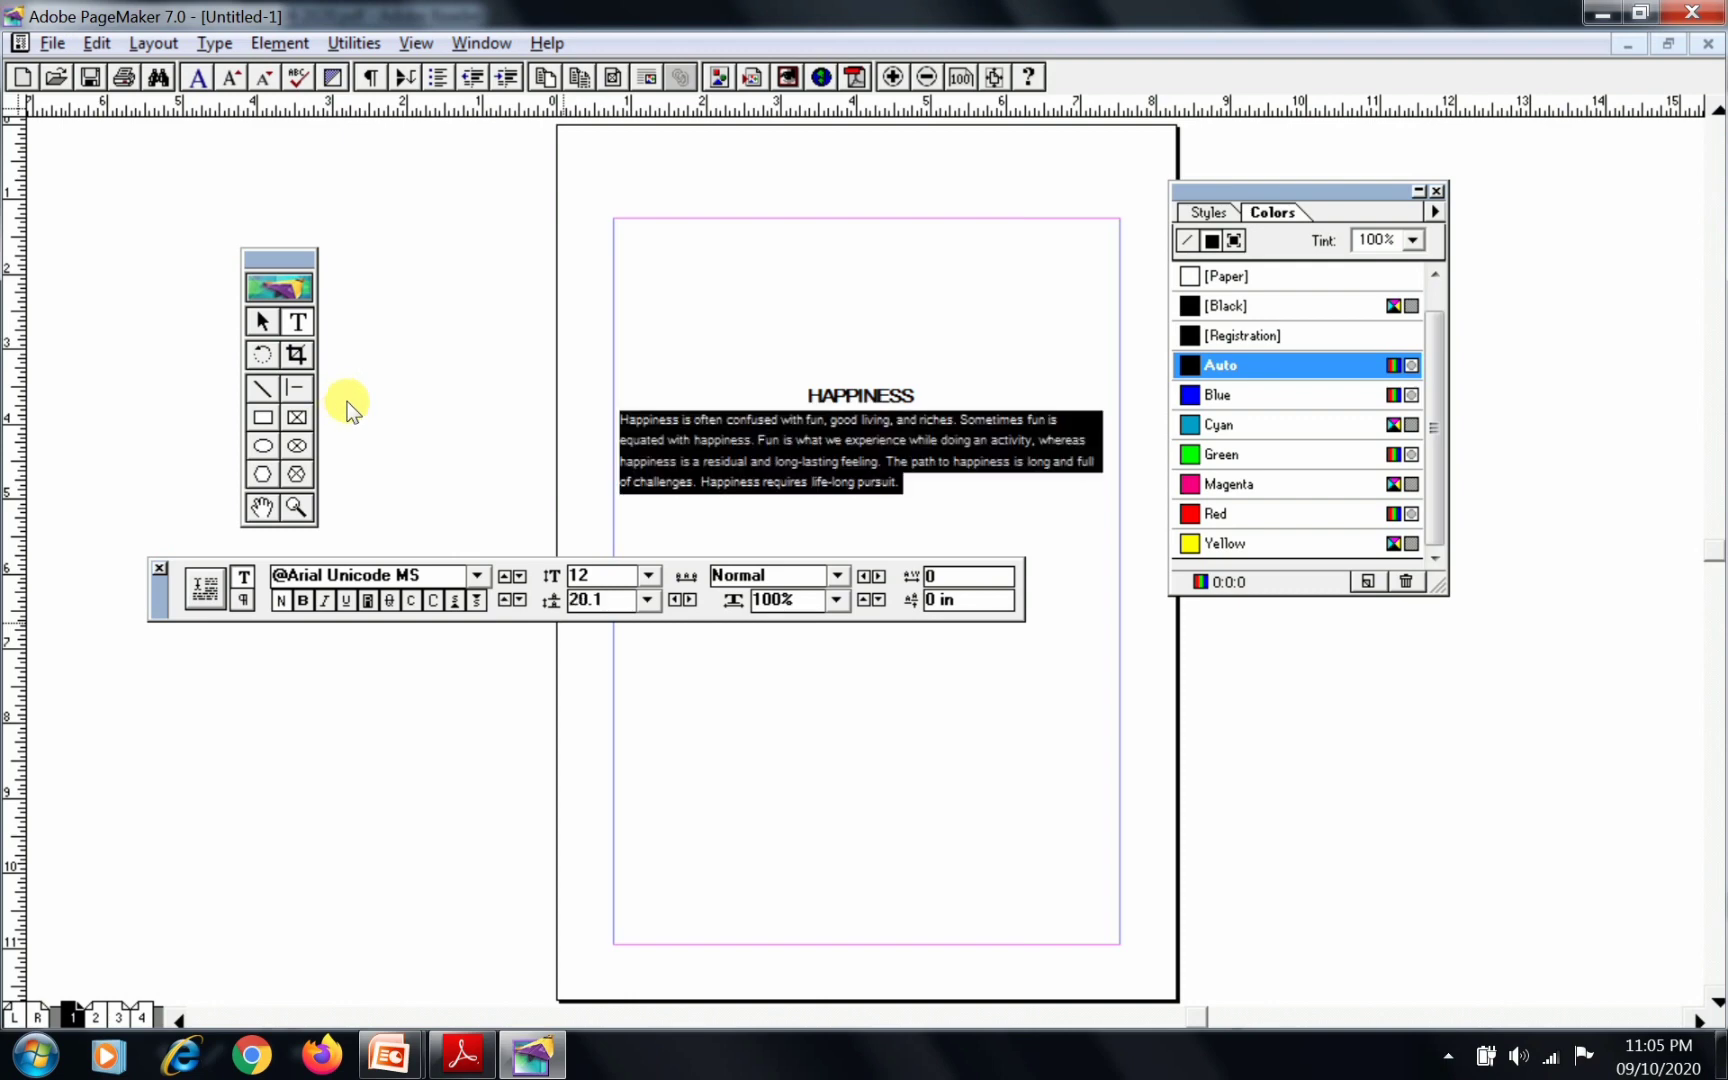
click(519, 600)
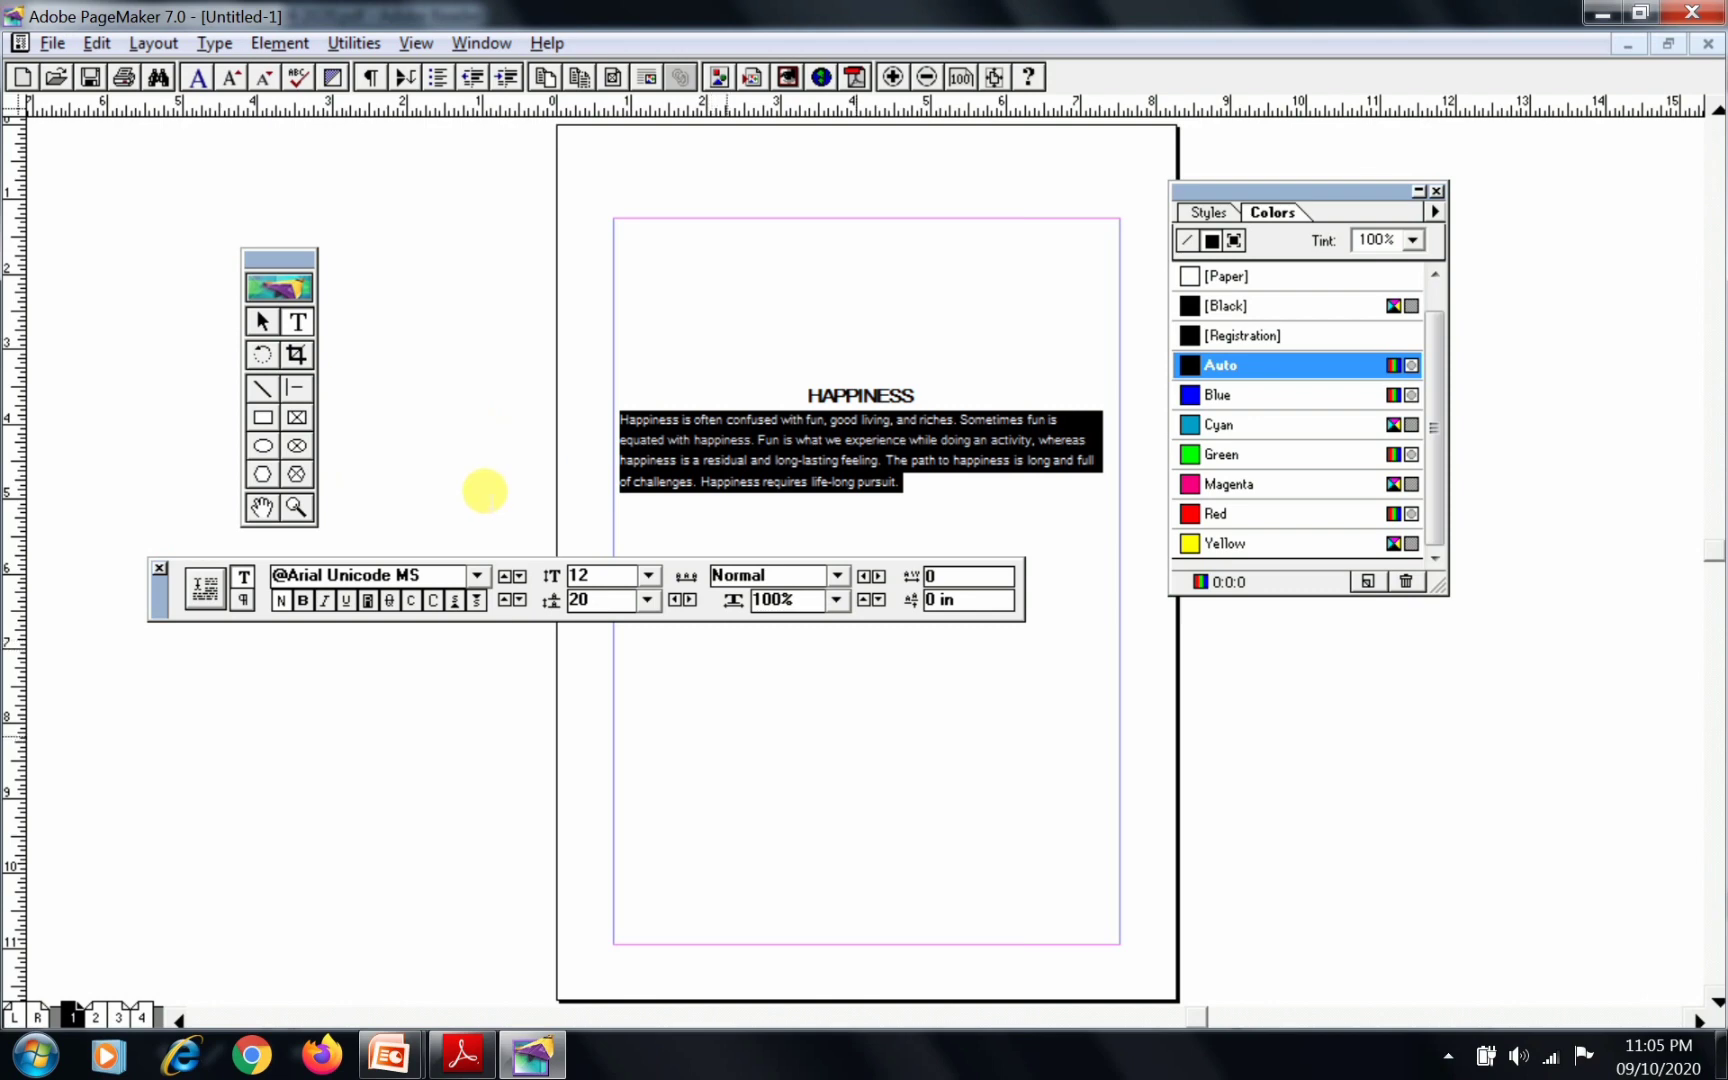
Justify the whole body paragraph below the HAPPINESS heading and leave it deselected
click(727, 737)
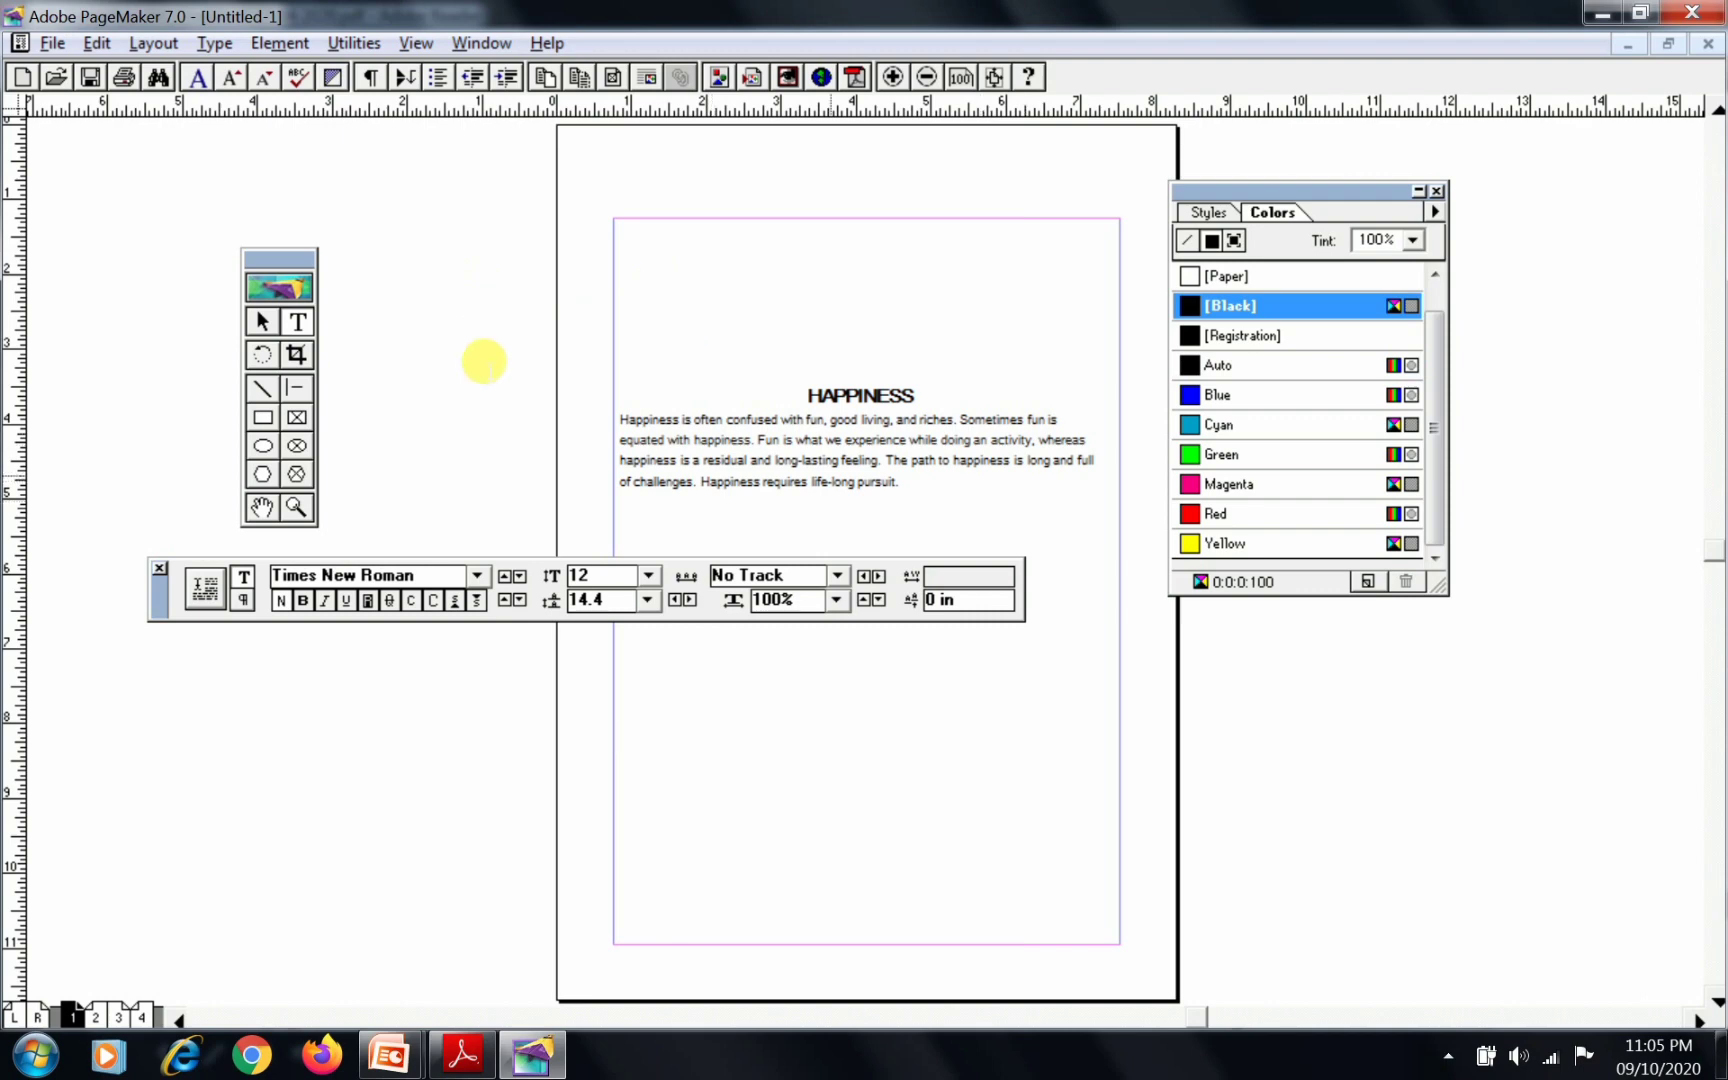
drag(619, 419, 903, 484)
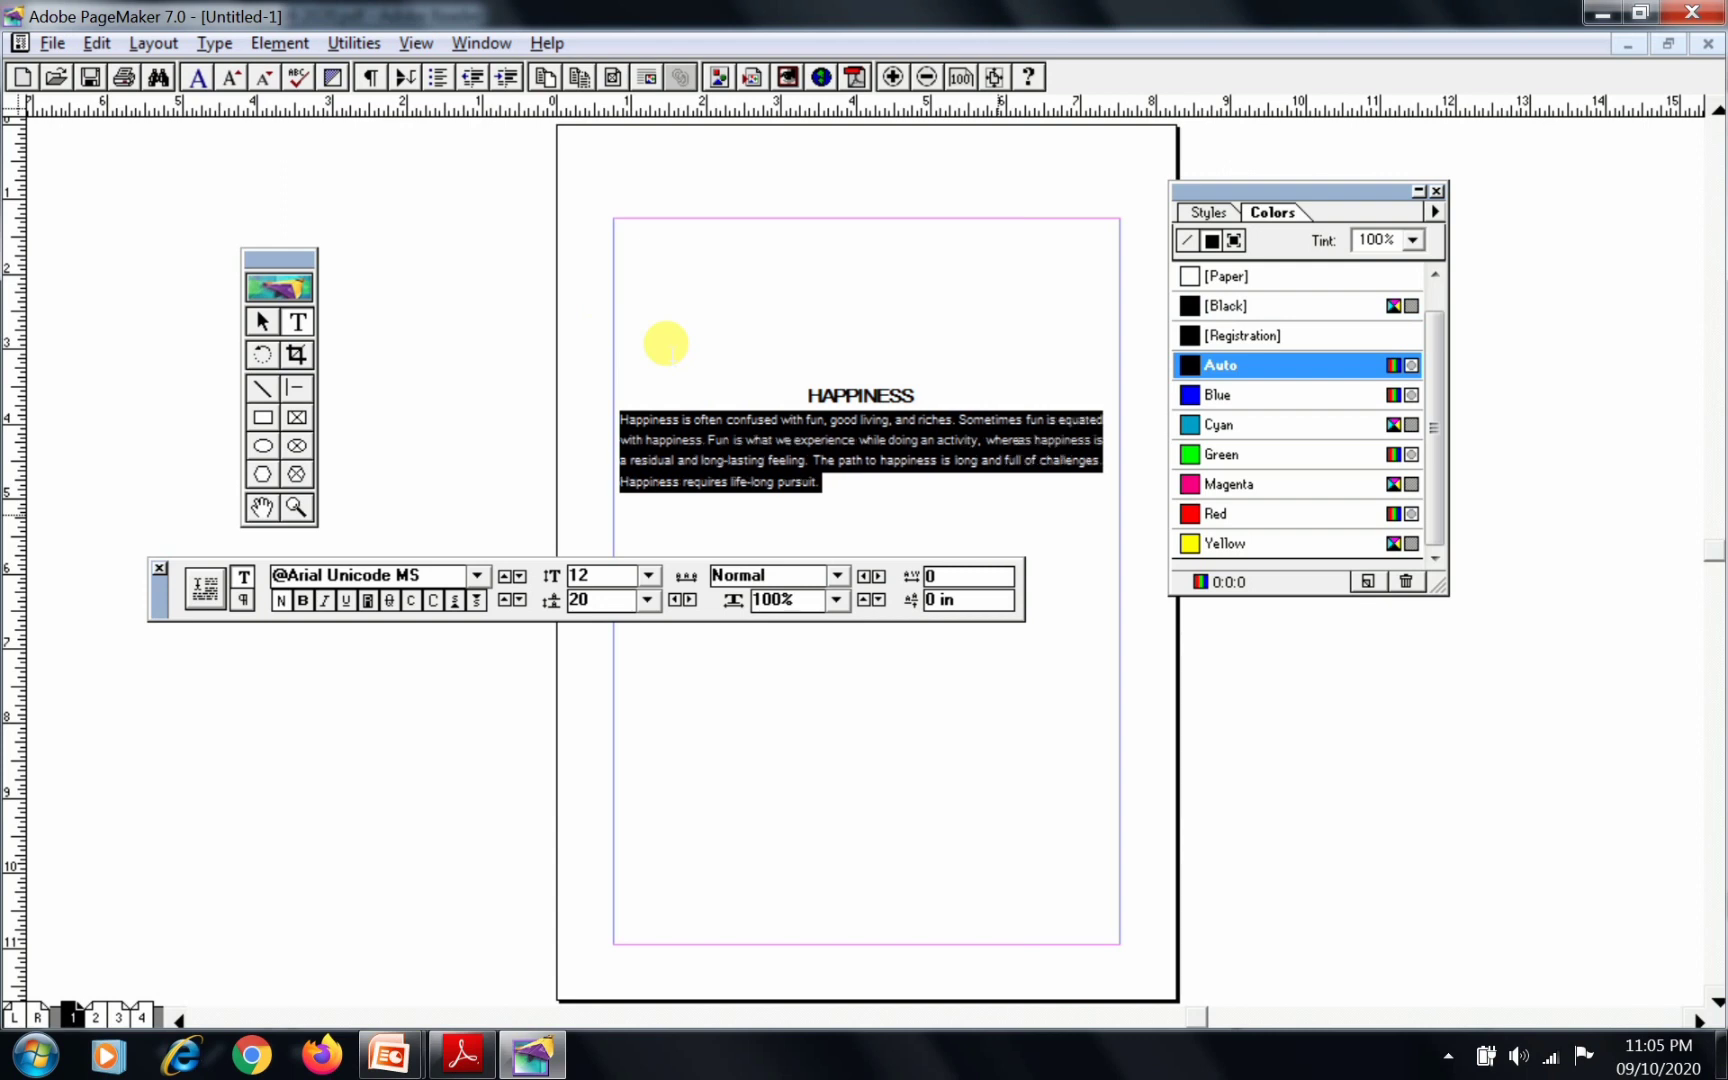
click(972, 515)
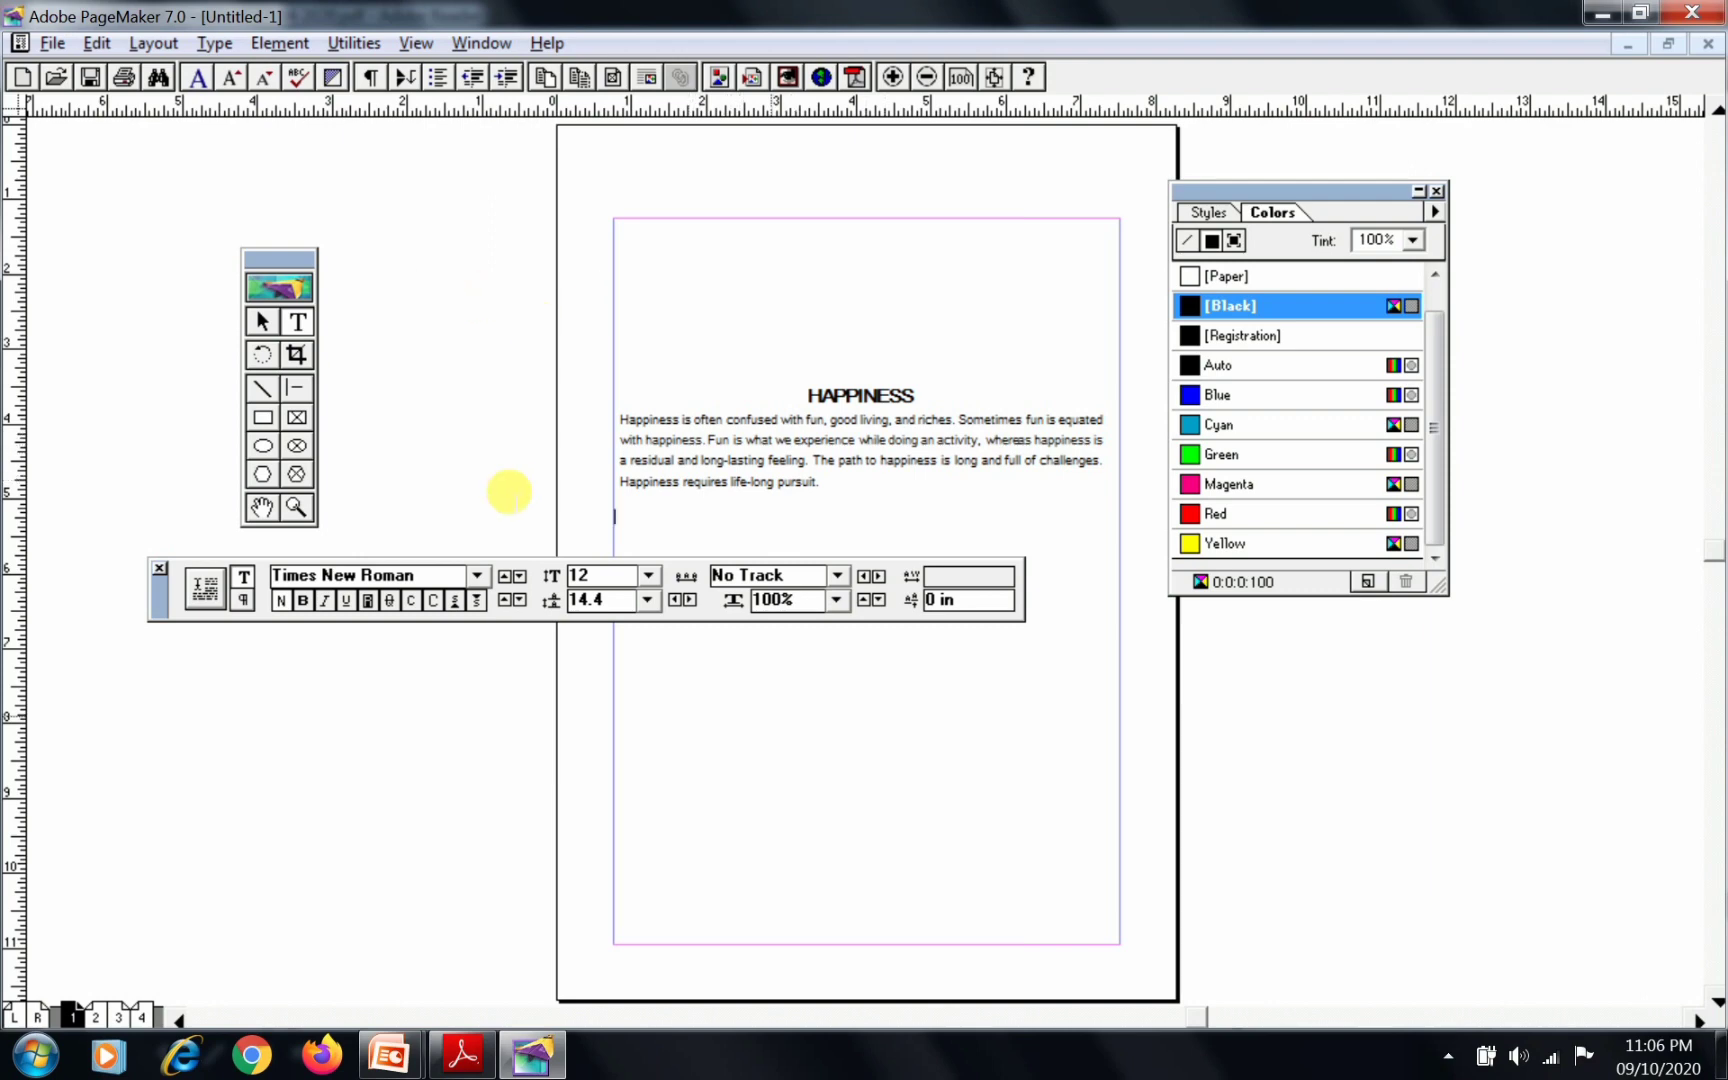
Switch to the manual in Adobe Reader and read the instructions for saving the document
click(465, 1057)
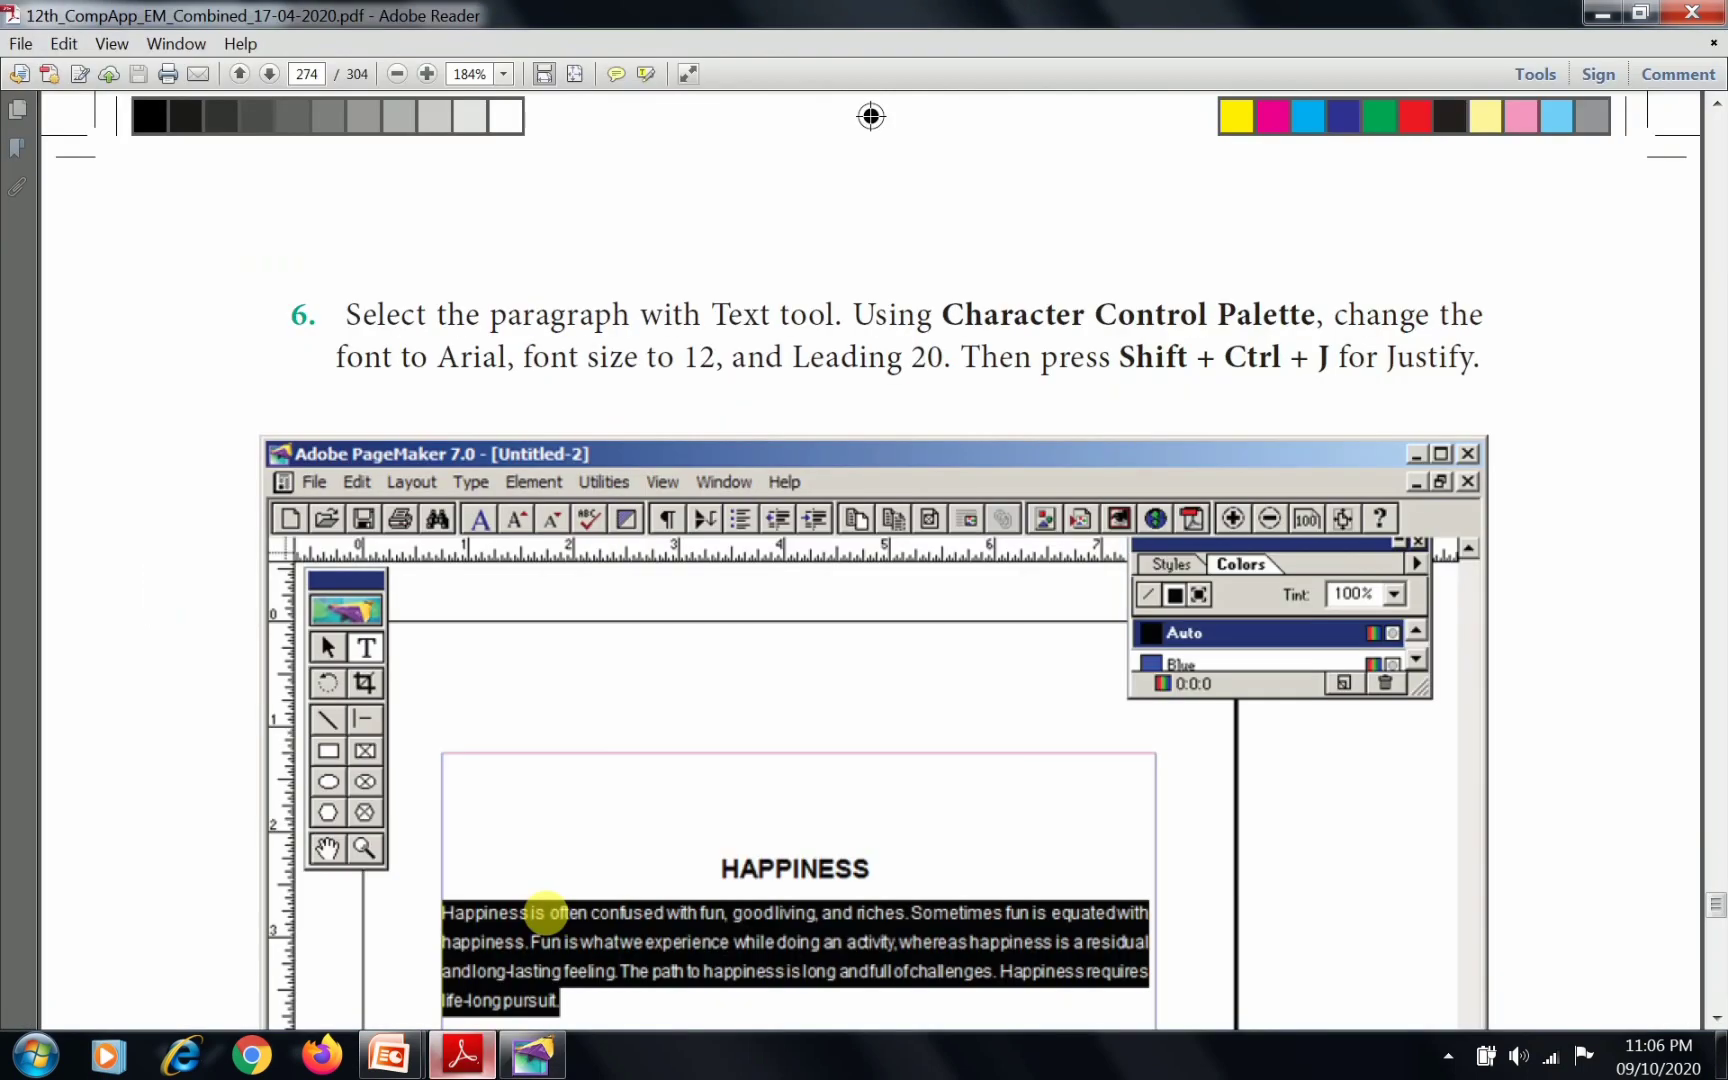
scroll(606, 667, down, 5)
scroll(610, 675, down, 12)
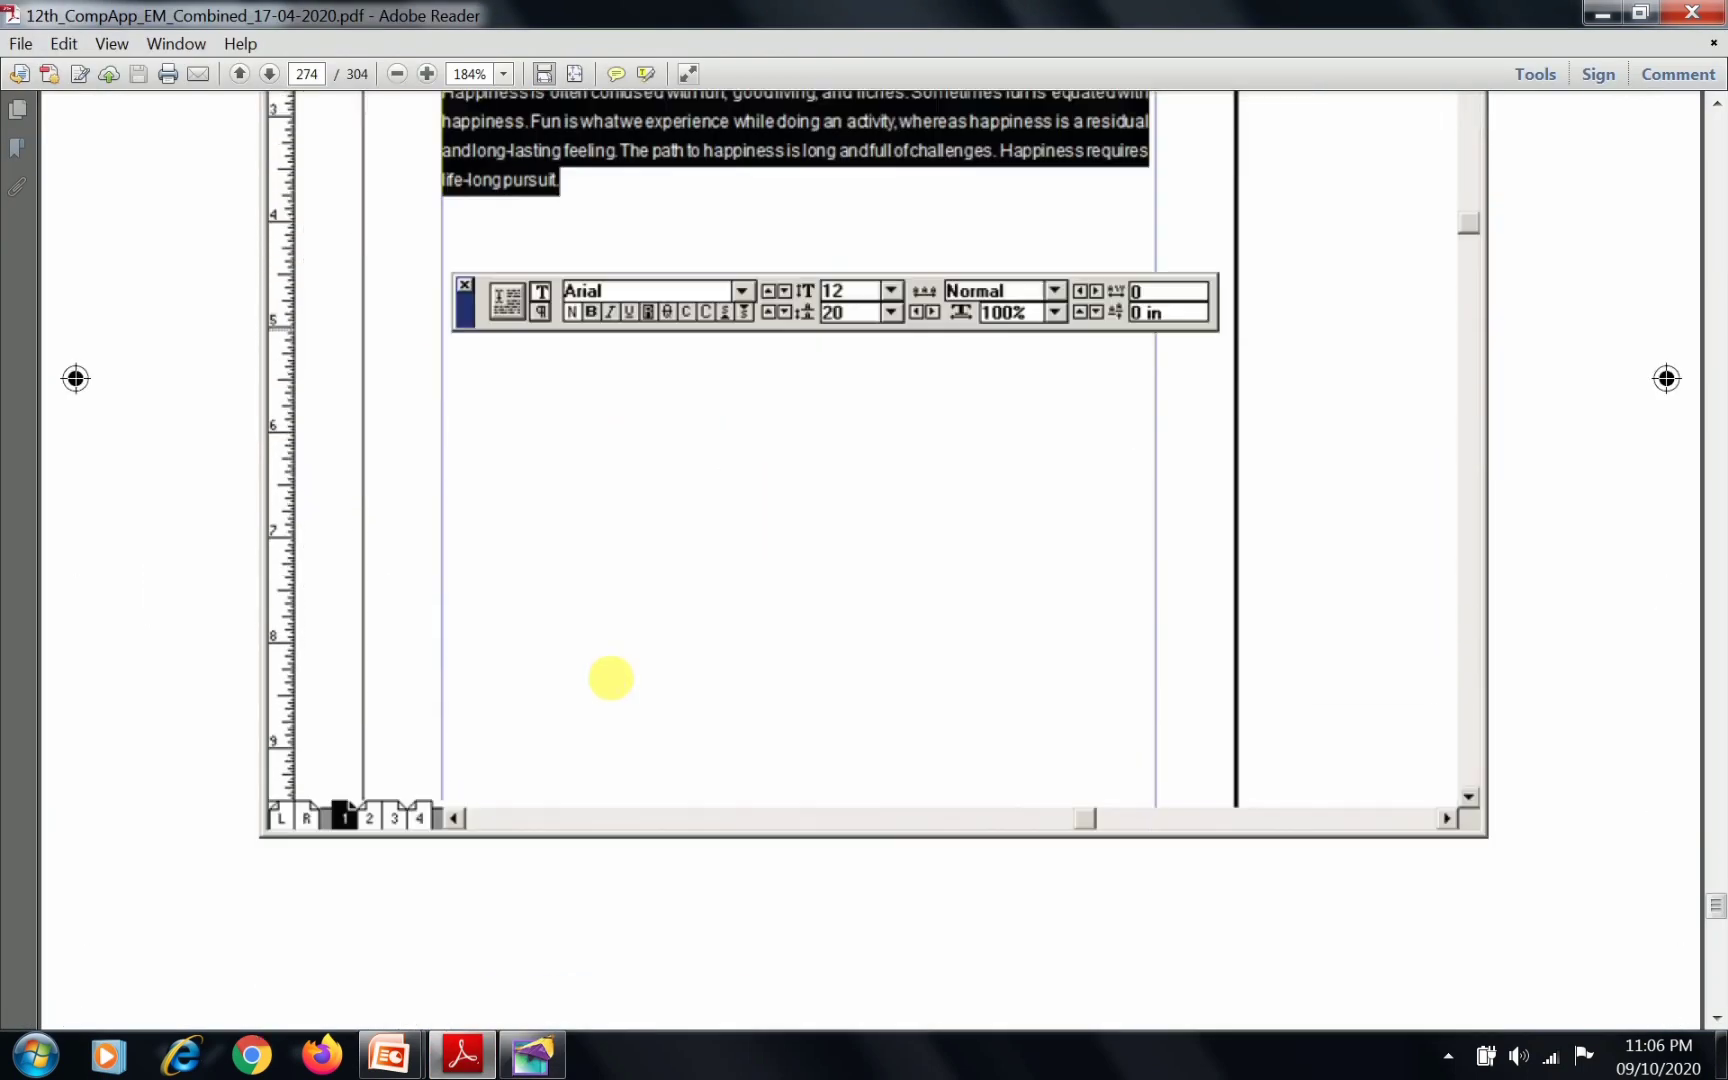
scroll(610, 685, down, 10)
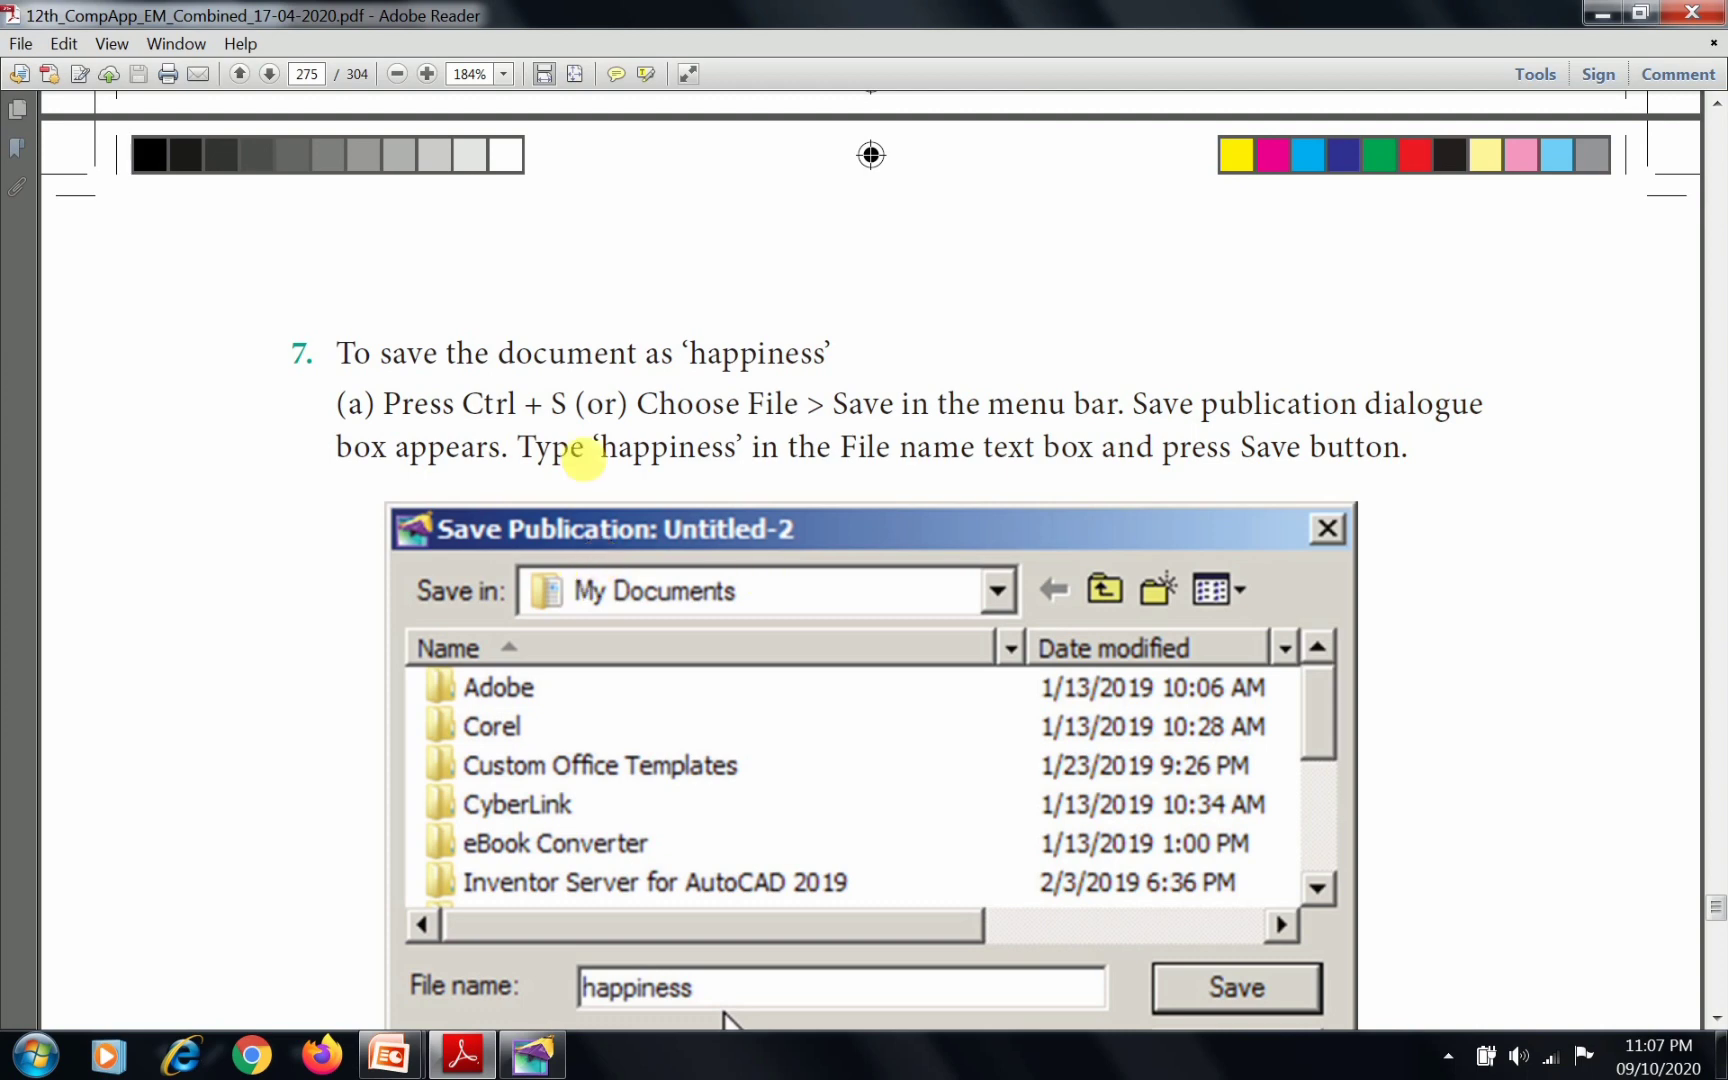
scroll(781, 715, down, 3)
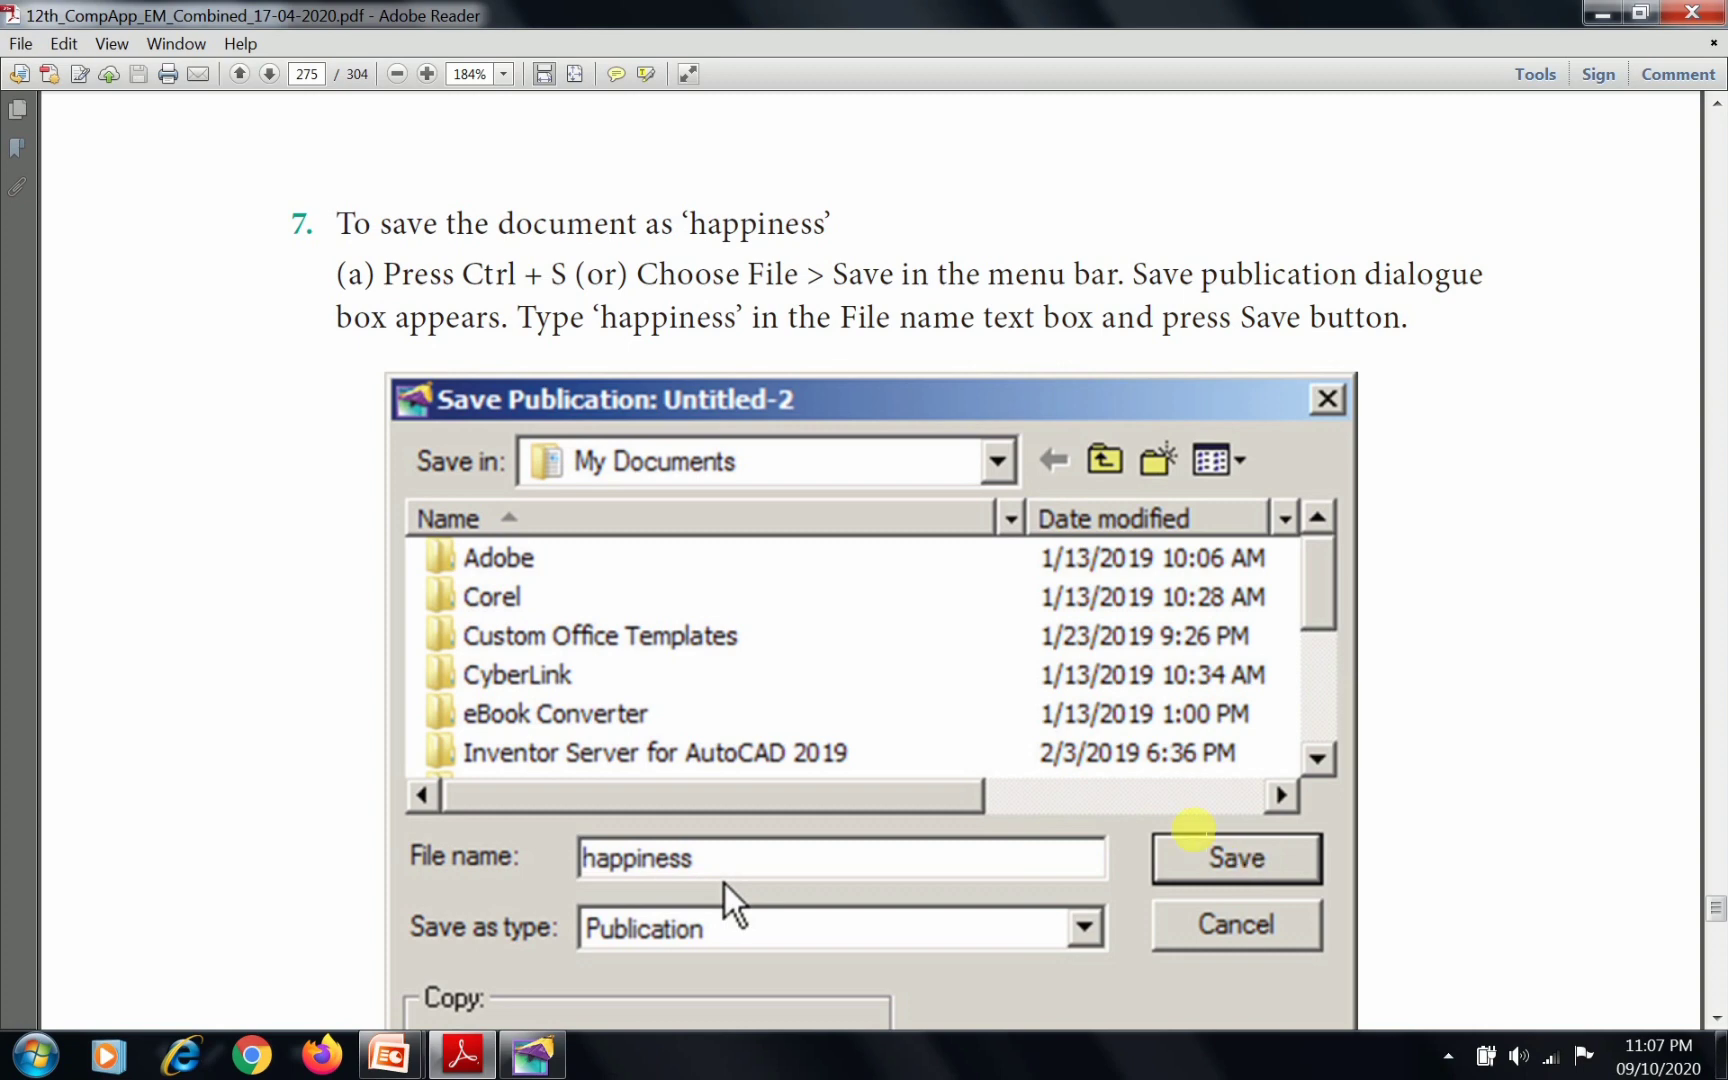
Switch to PageMaker and save the publication to the Desktop as 'happiness'
key(alt+Tab)
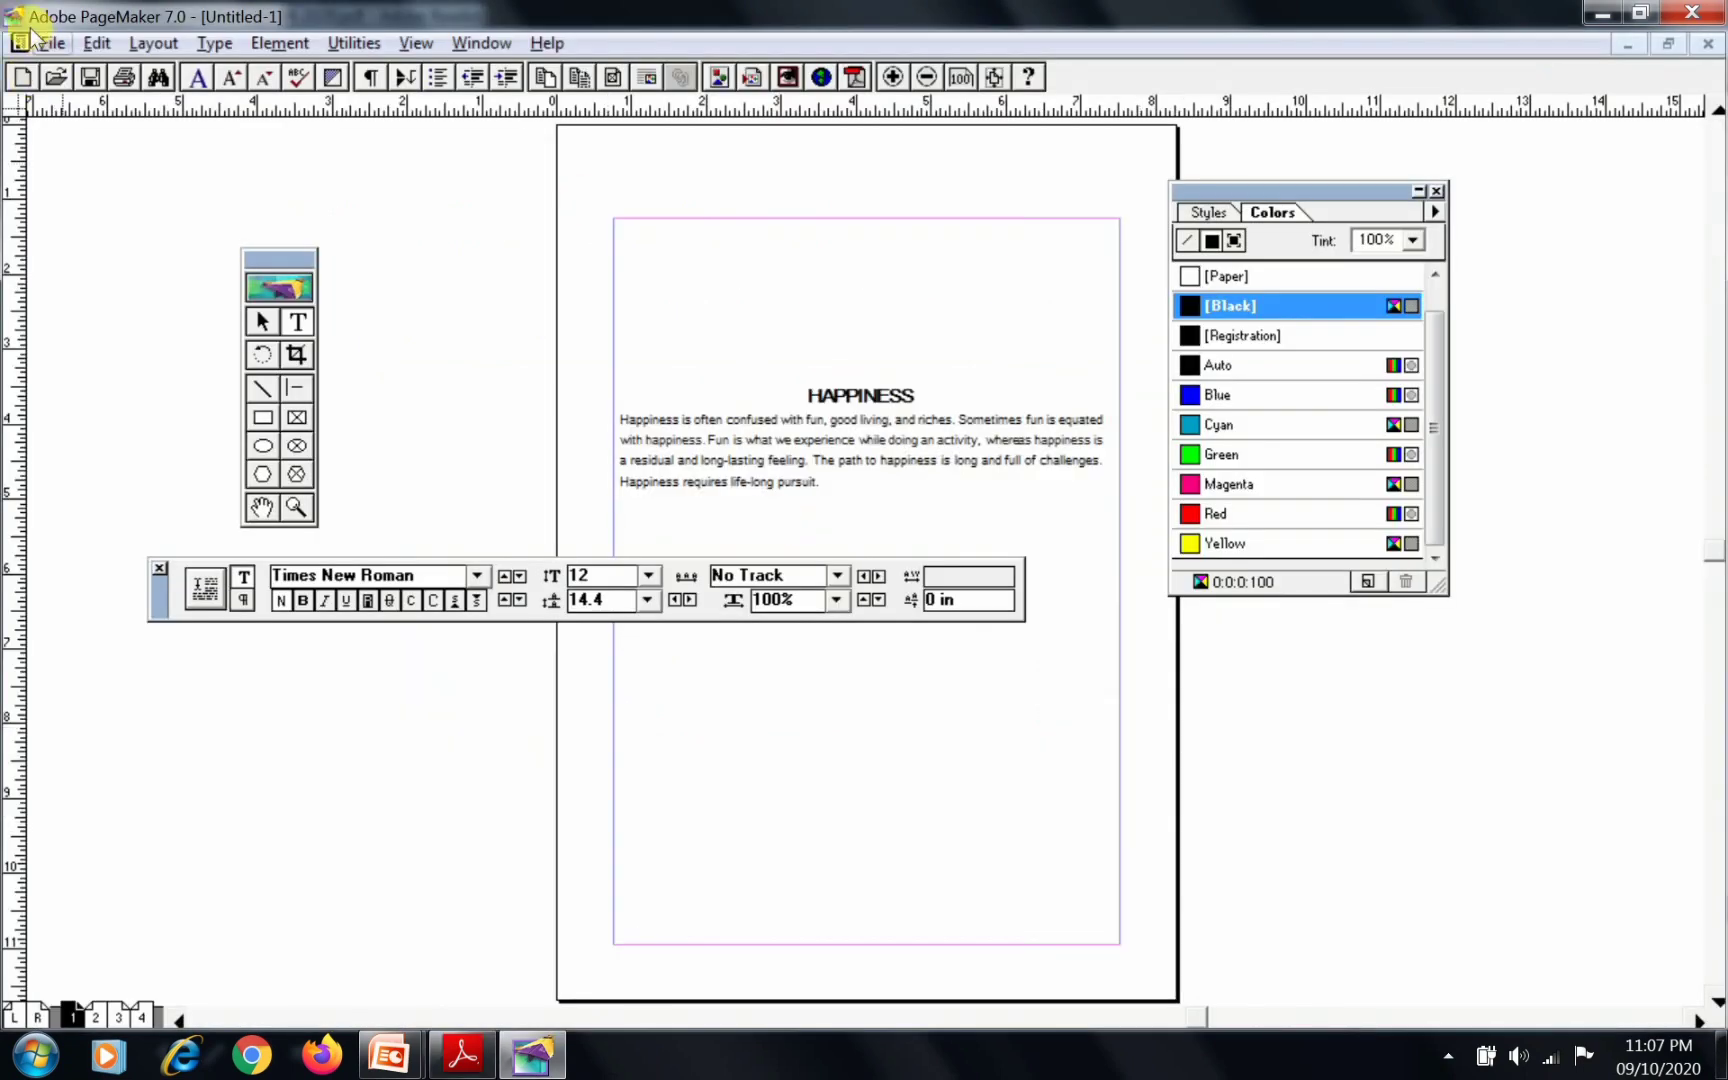
click(45, 42)
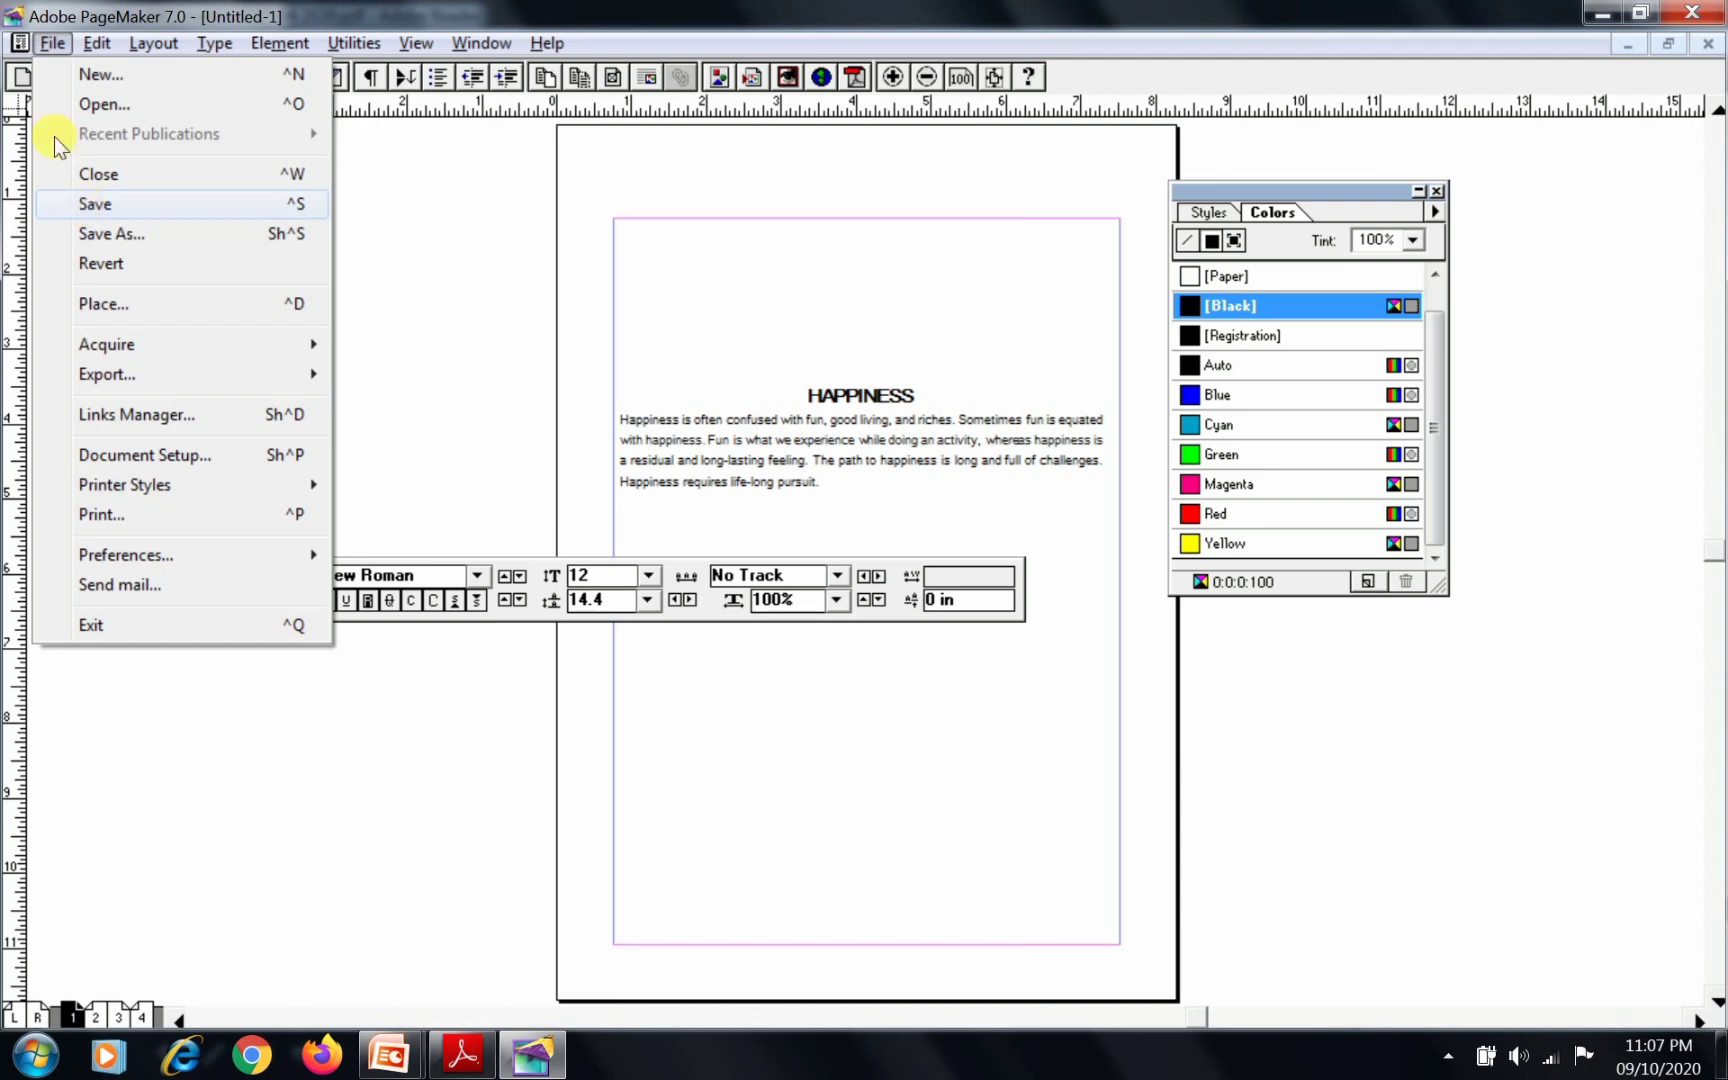
click(97, 204)
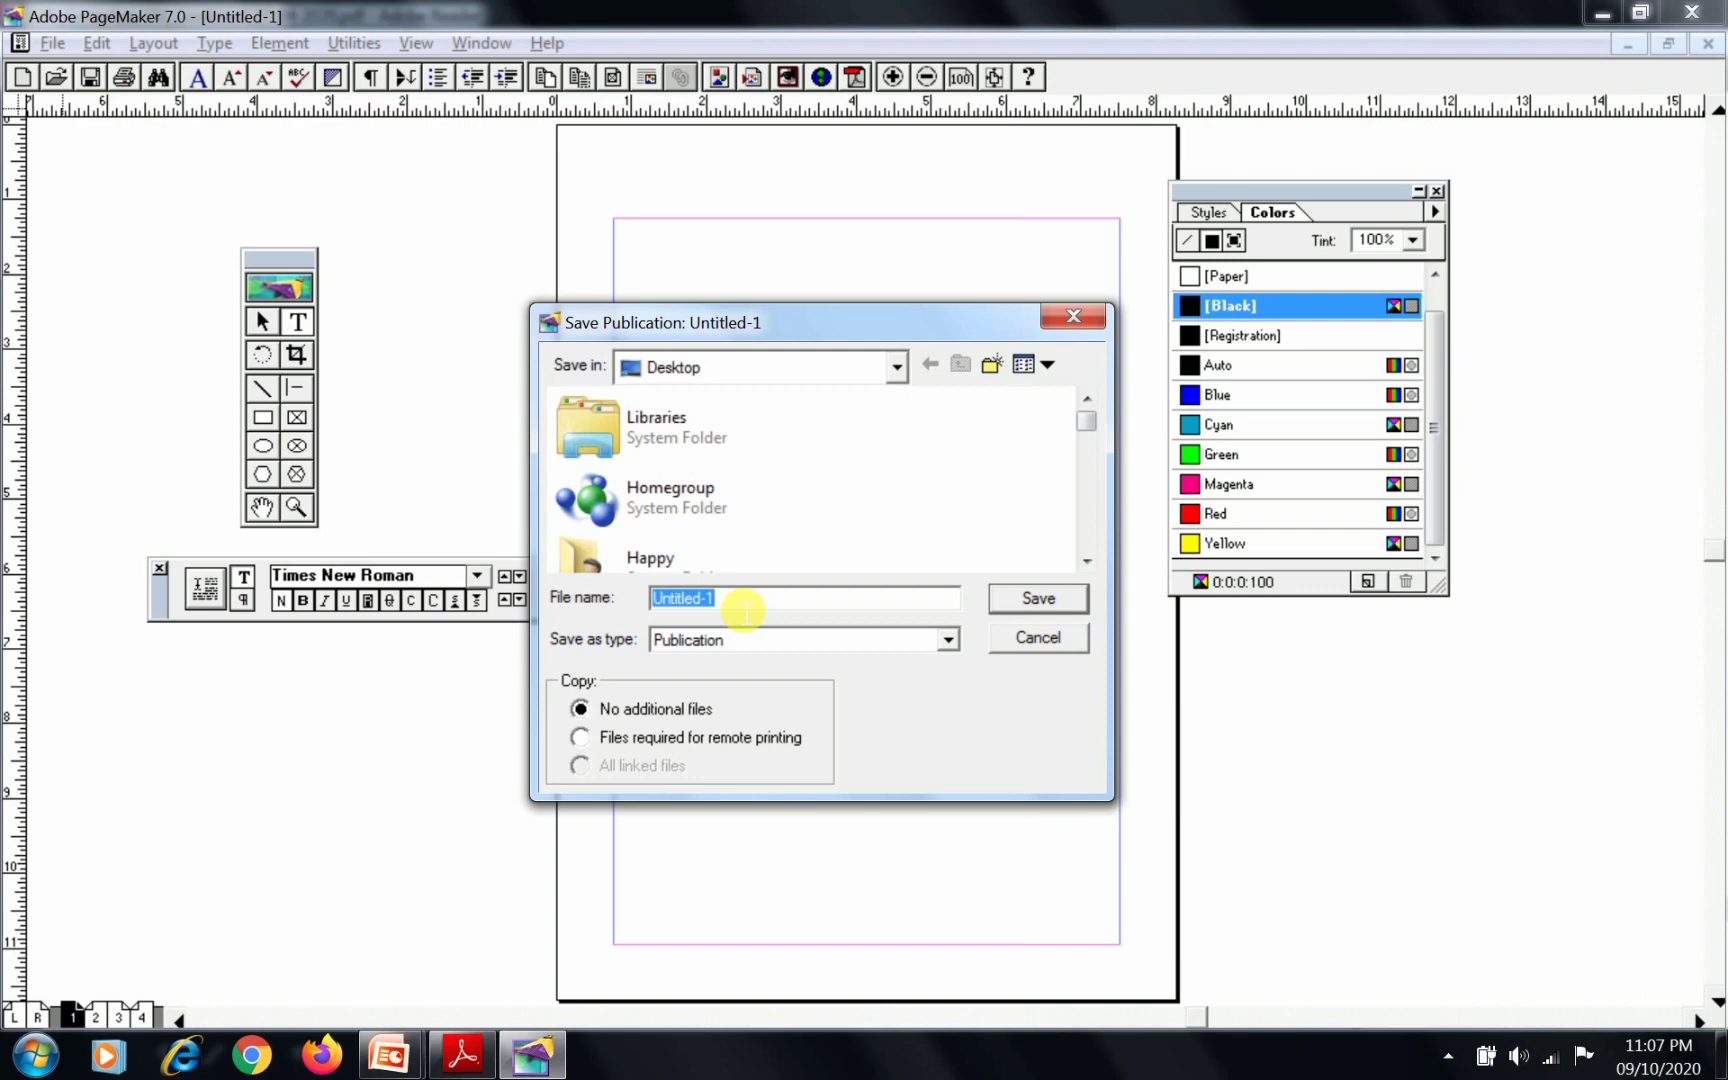
text(hap)
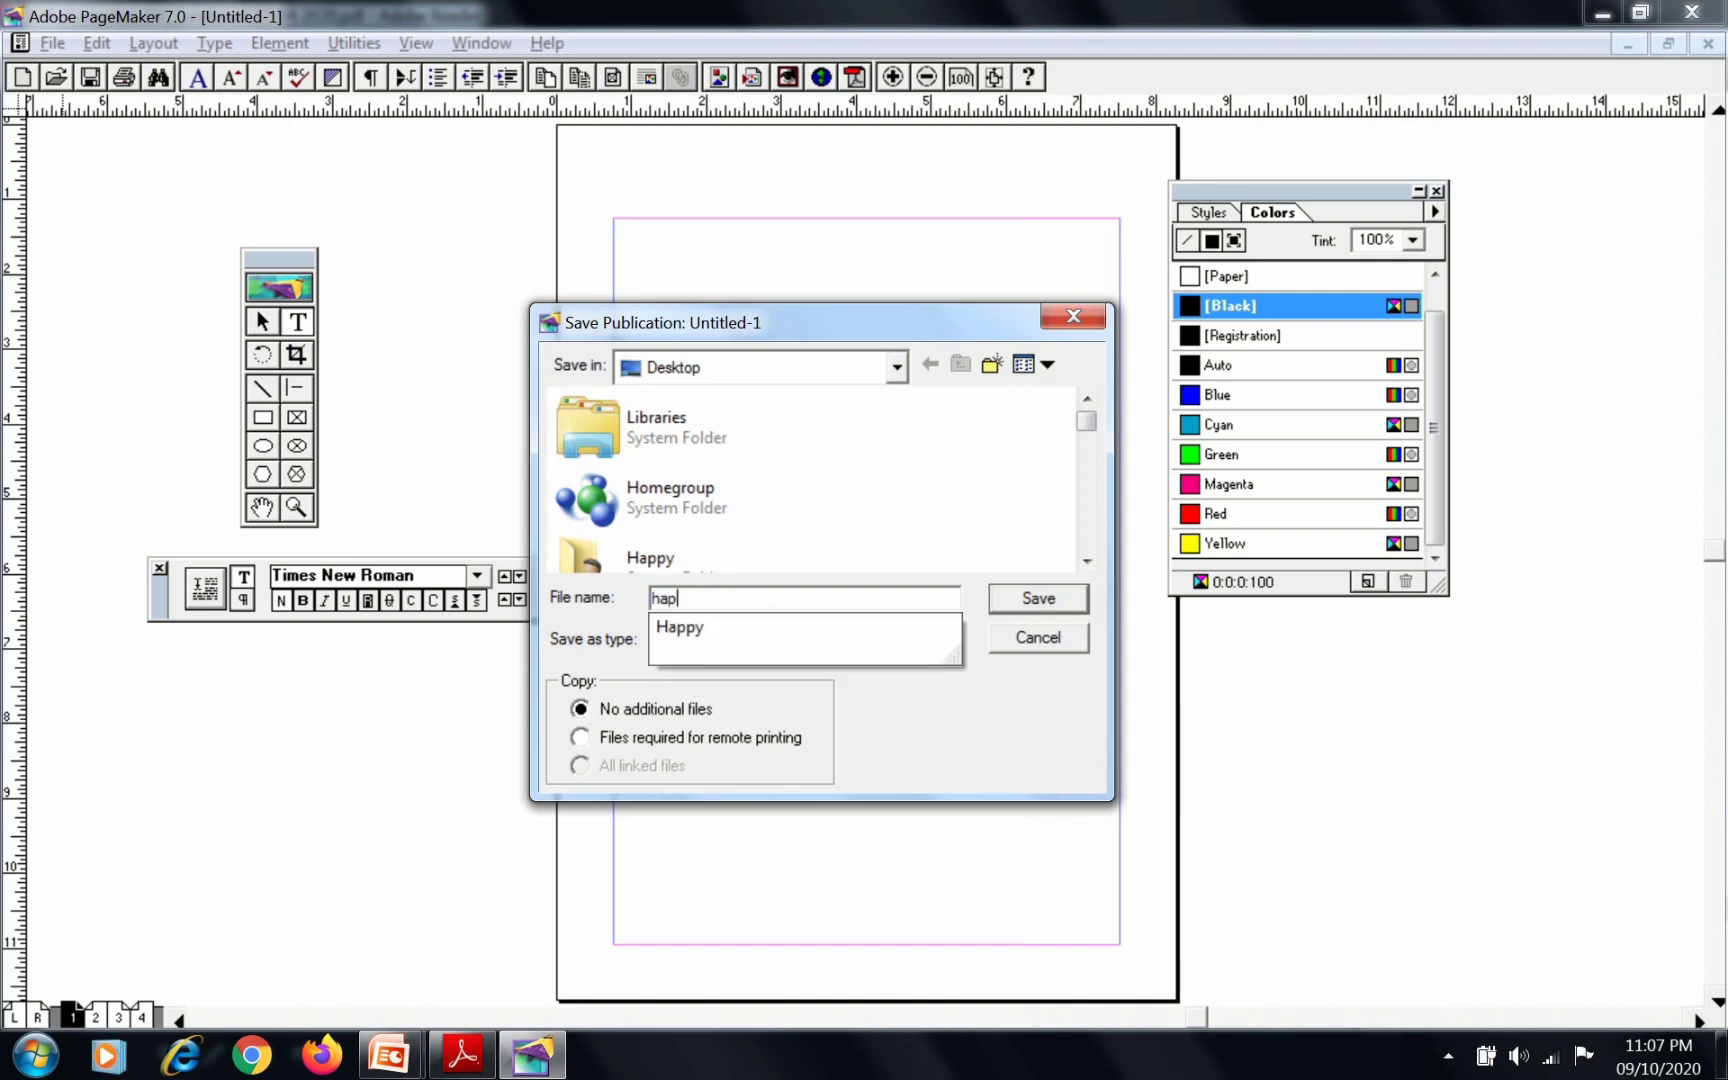
text(pine)
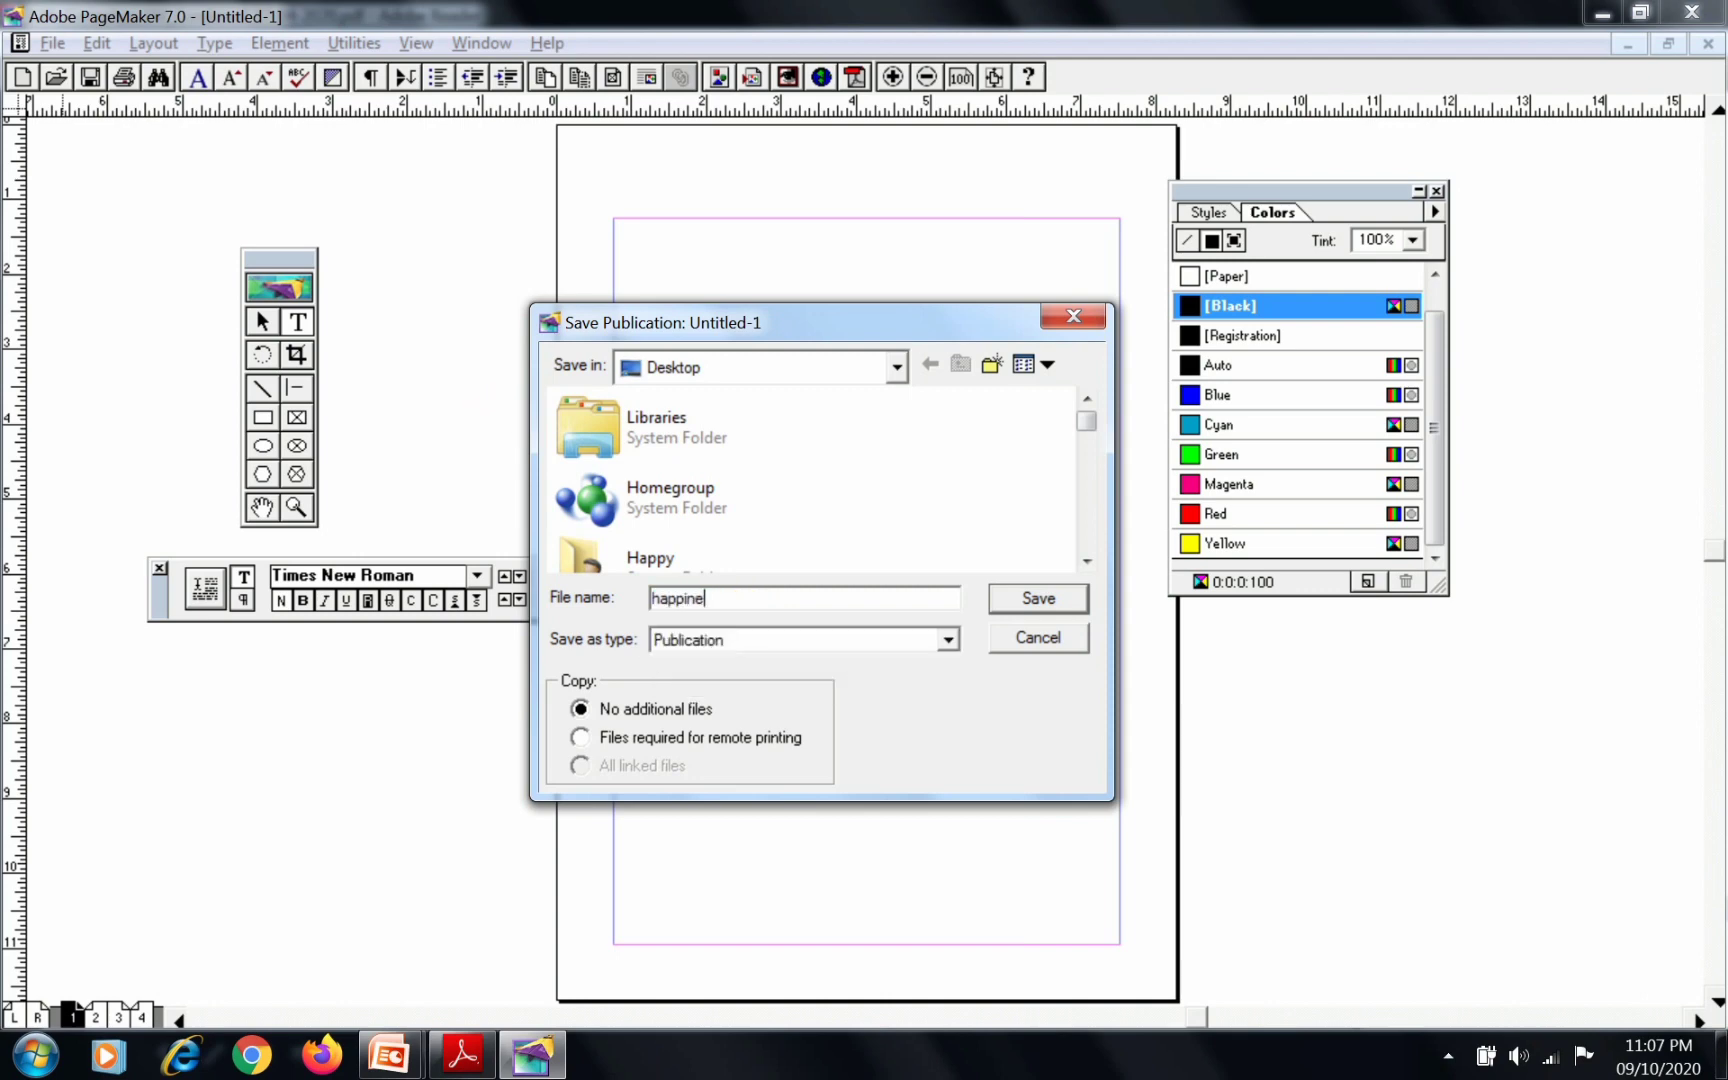
text(ss)
key(Return)
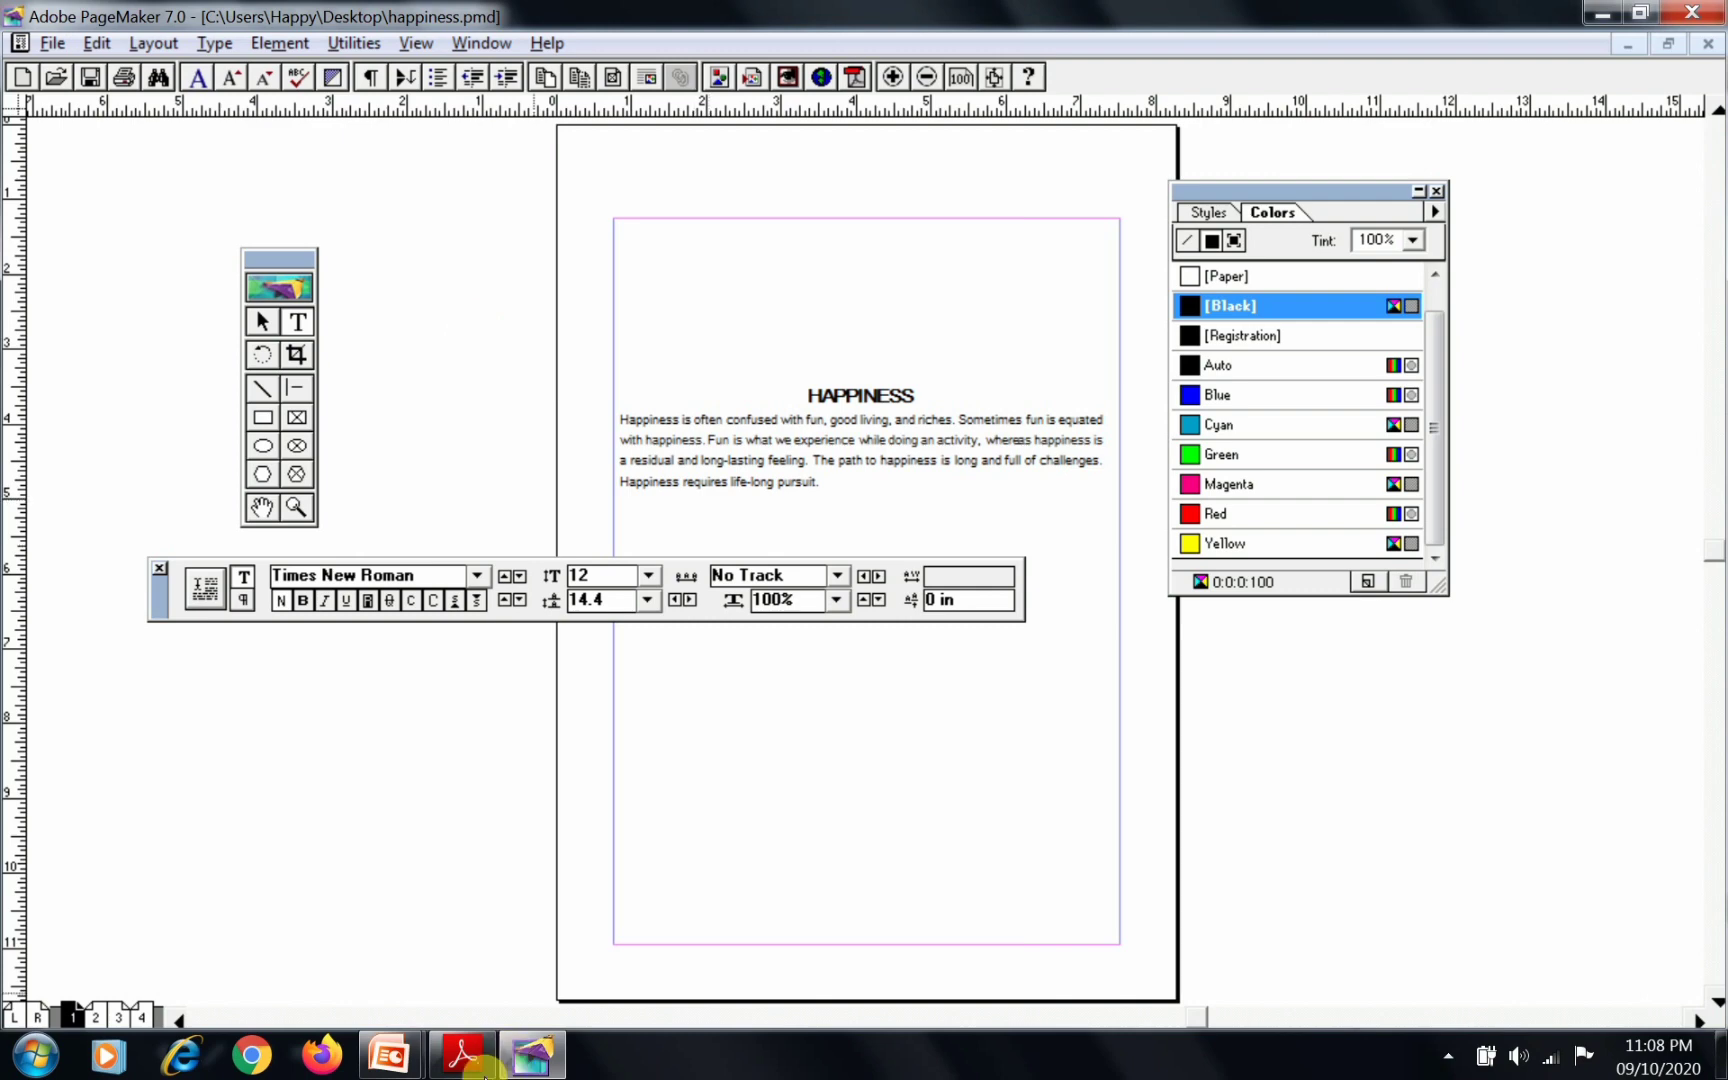
Compare the manual's expected output in Adobe Reader with the formatted heading and paragraph in PageMaker
click(462, 1055)
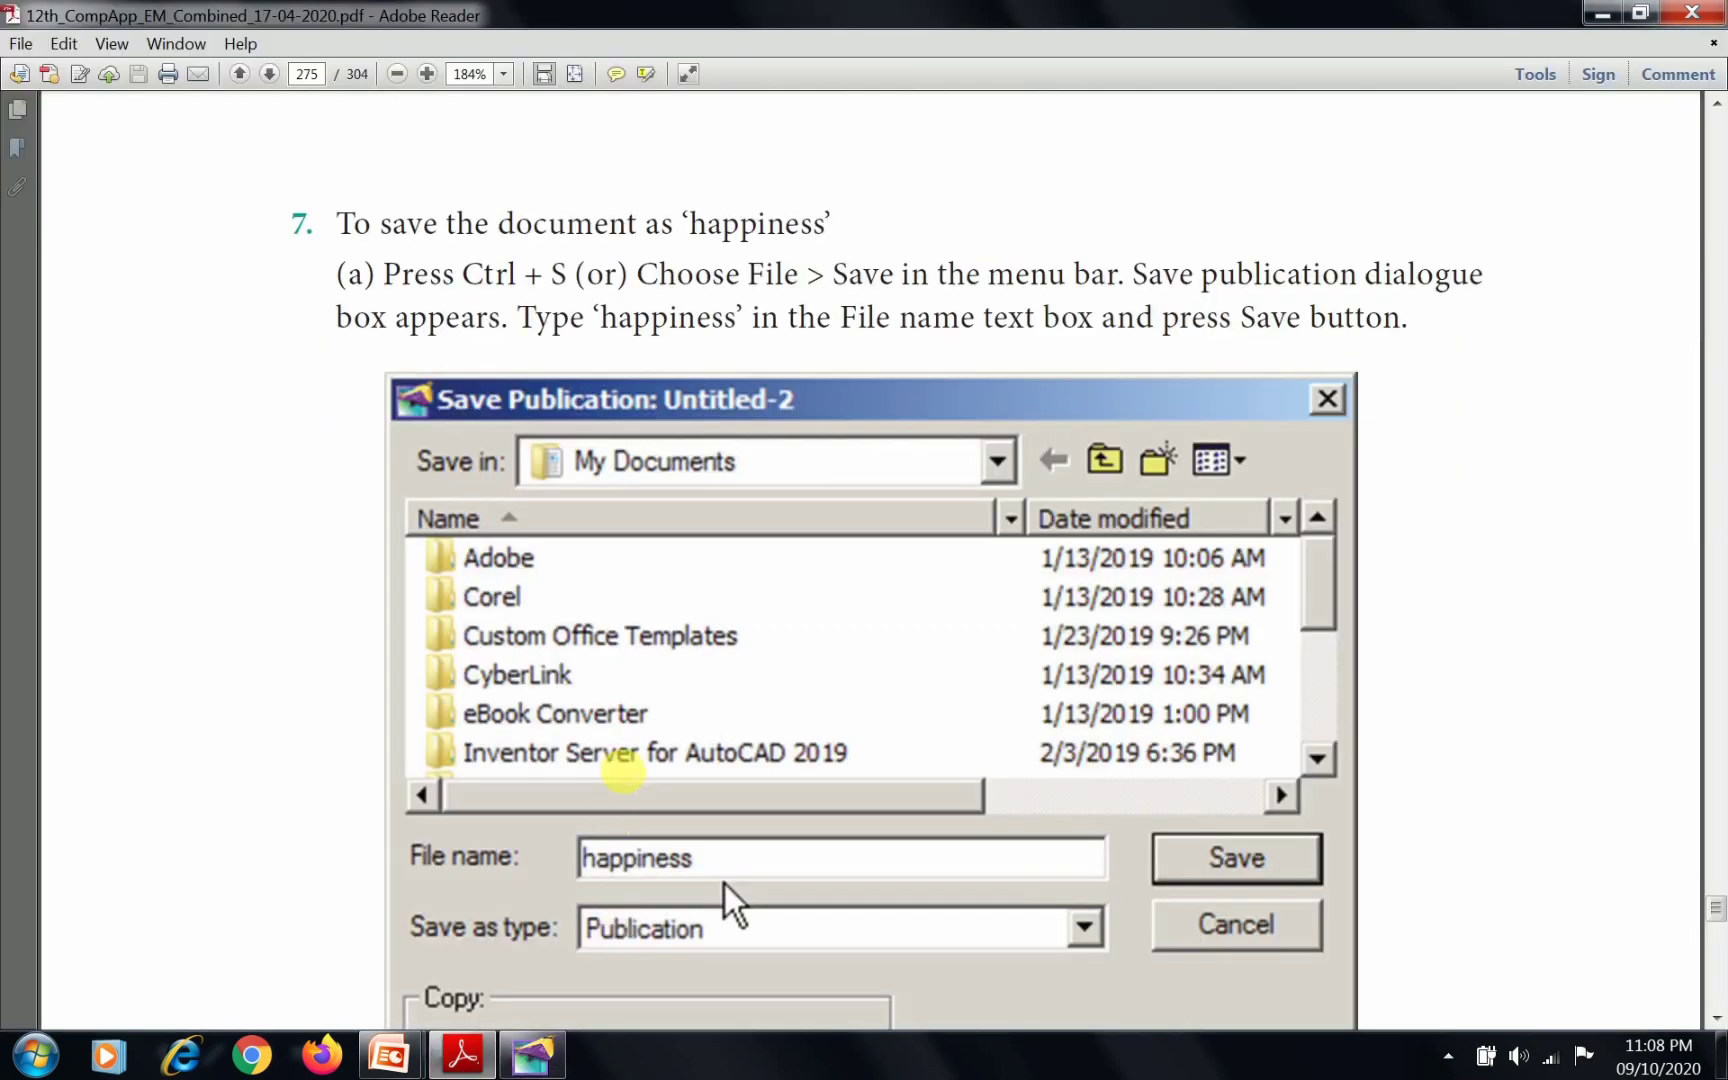
scroll(622, 772, down, 5)
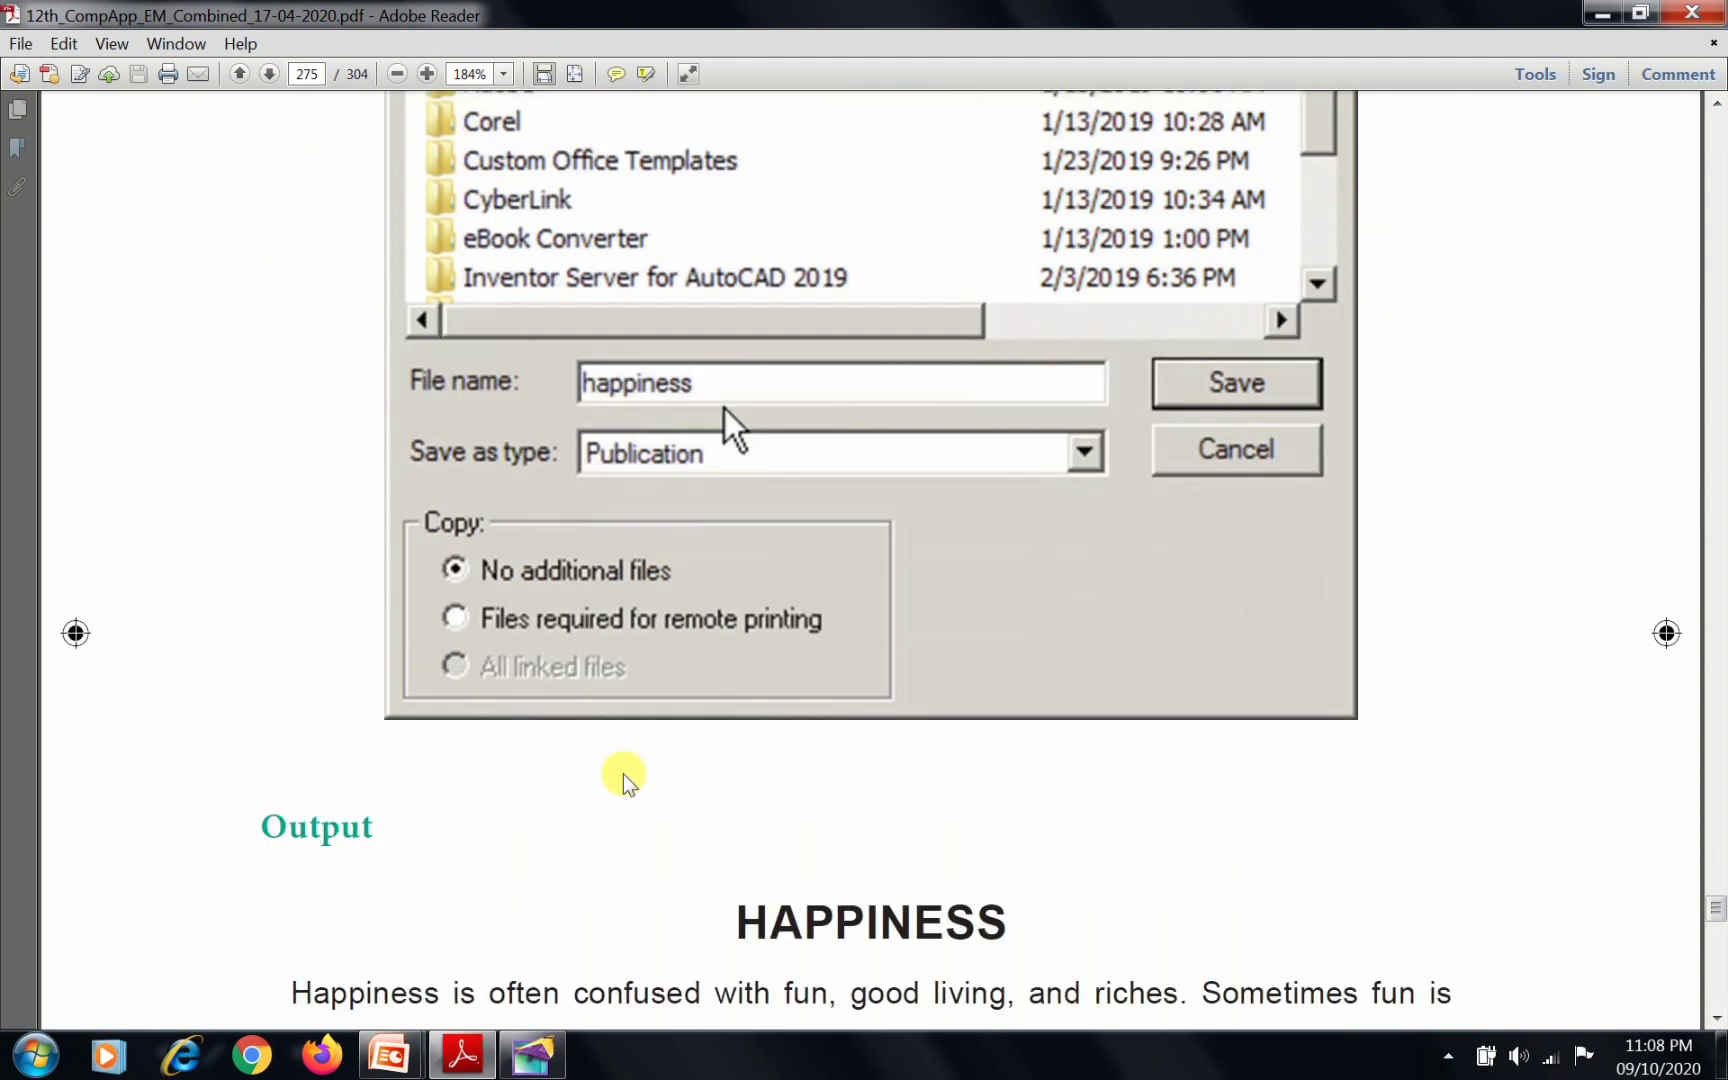
scroll(620, 777, down, 2)
scroll(624, 775, down, 2)
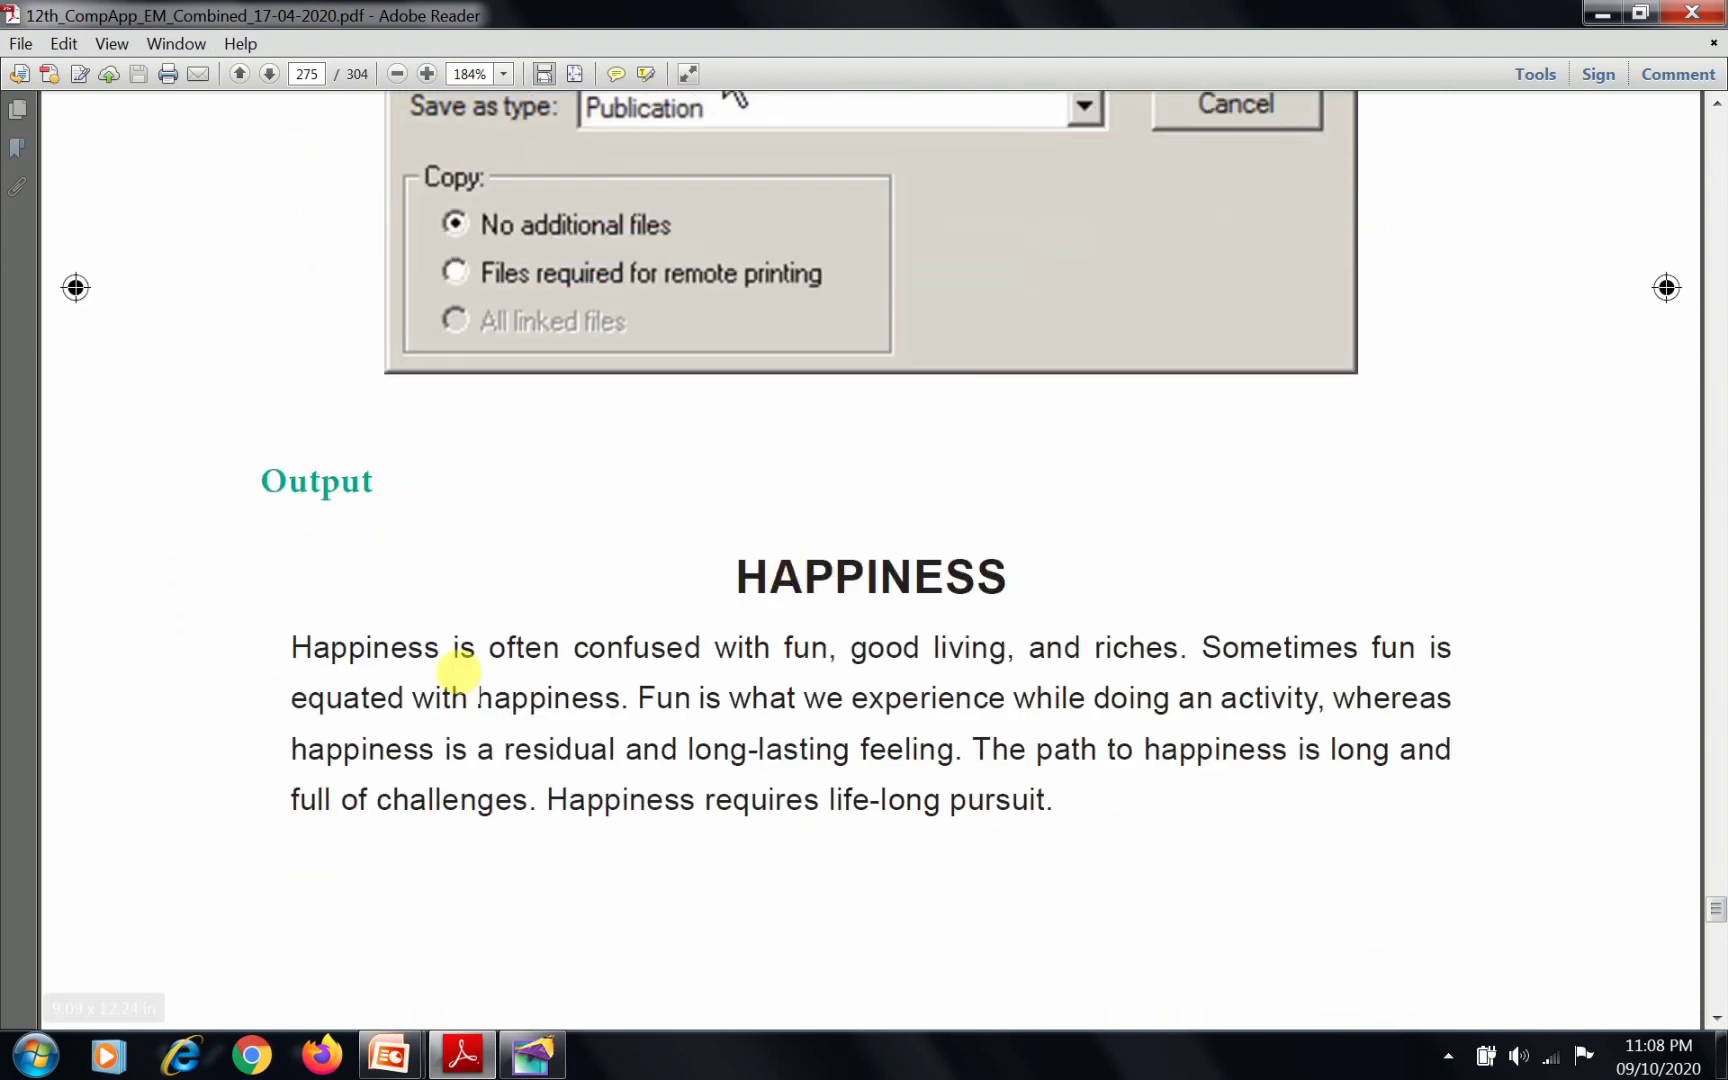
click(532, 1055)
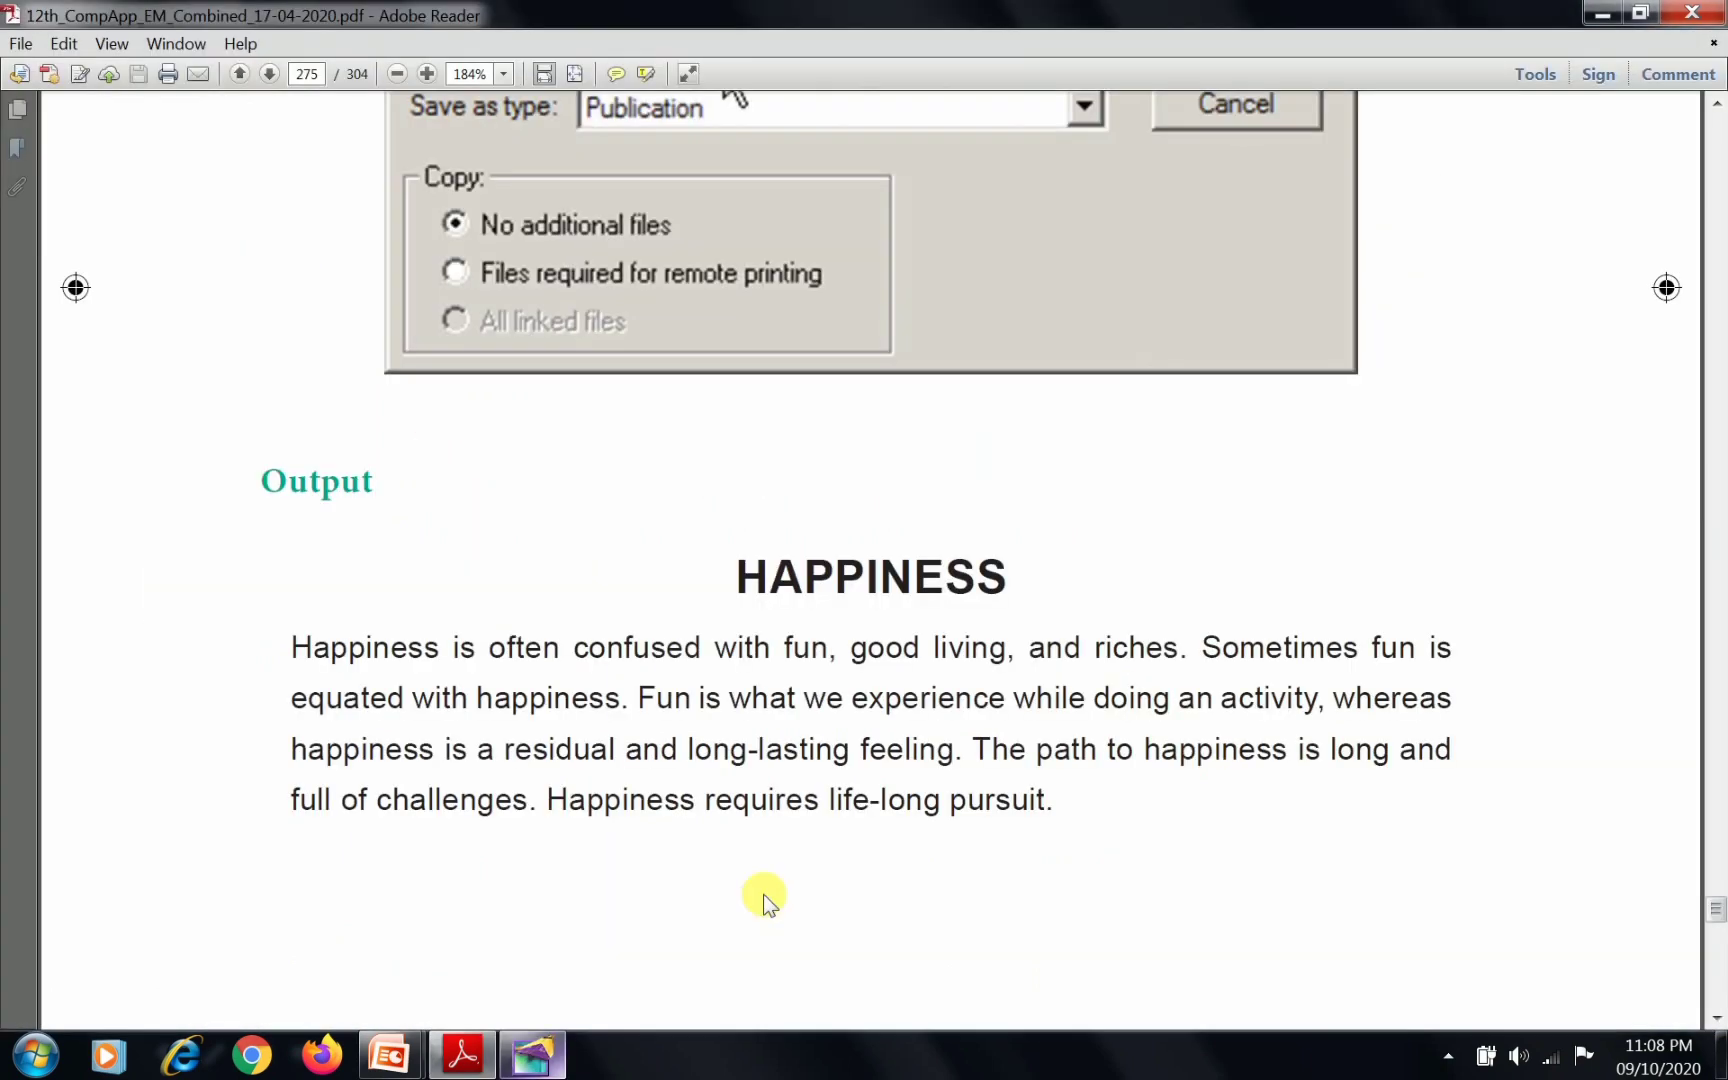
click(532, 1055)
scroll(760, 869, down, 6)
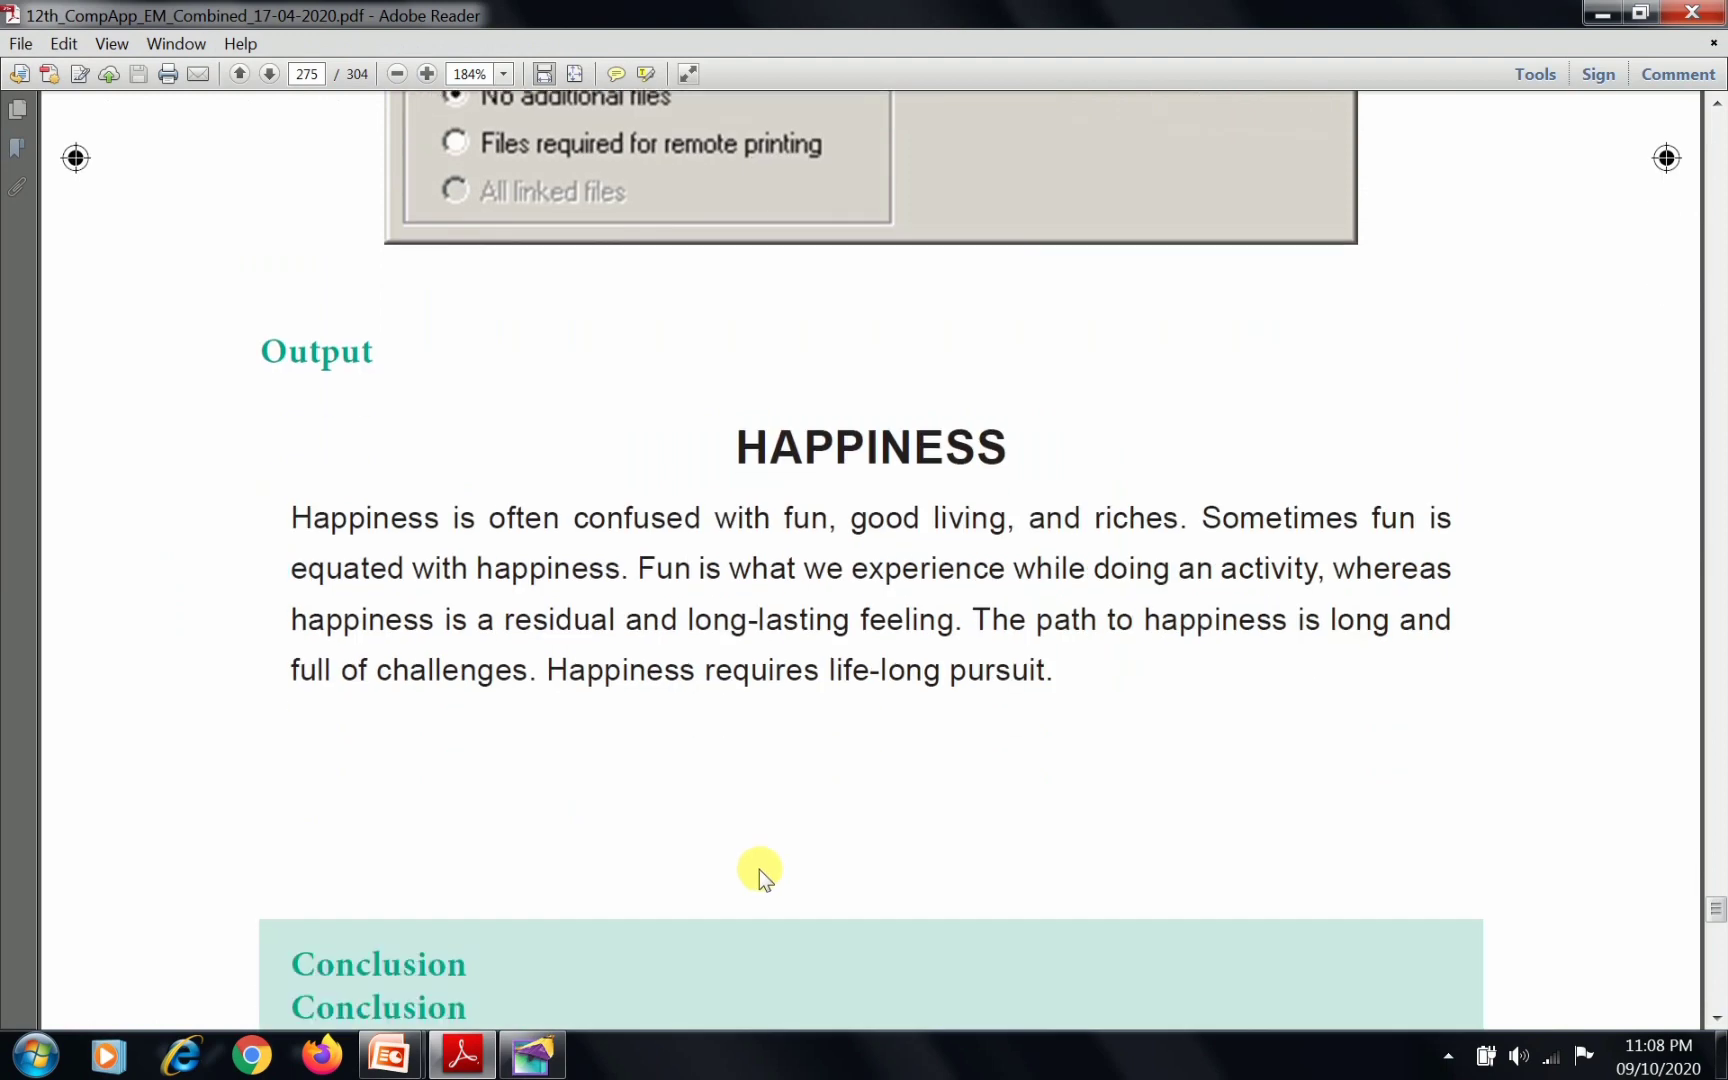